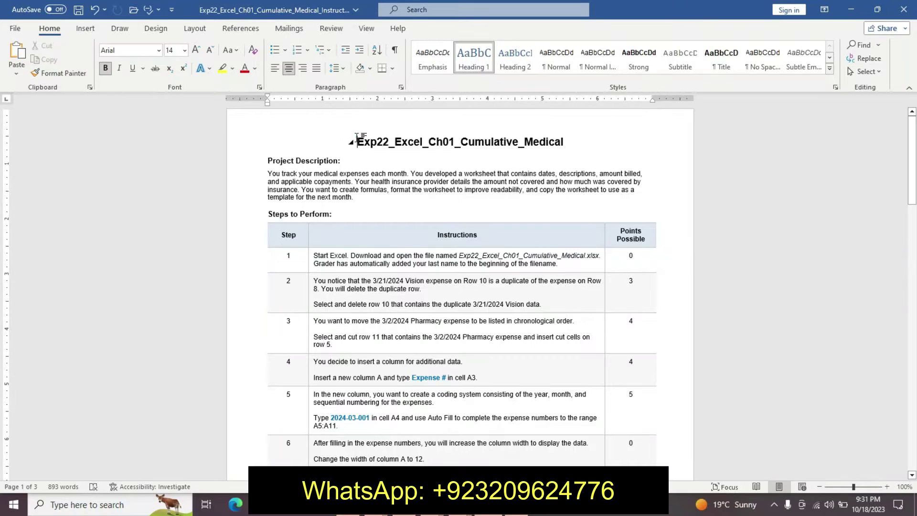
# In Word, highlight the title yellow and make the Project Description text 12 pt, bold, turquoise-highlighted.
pyautogui.tripleClick(358, 141)
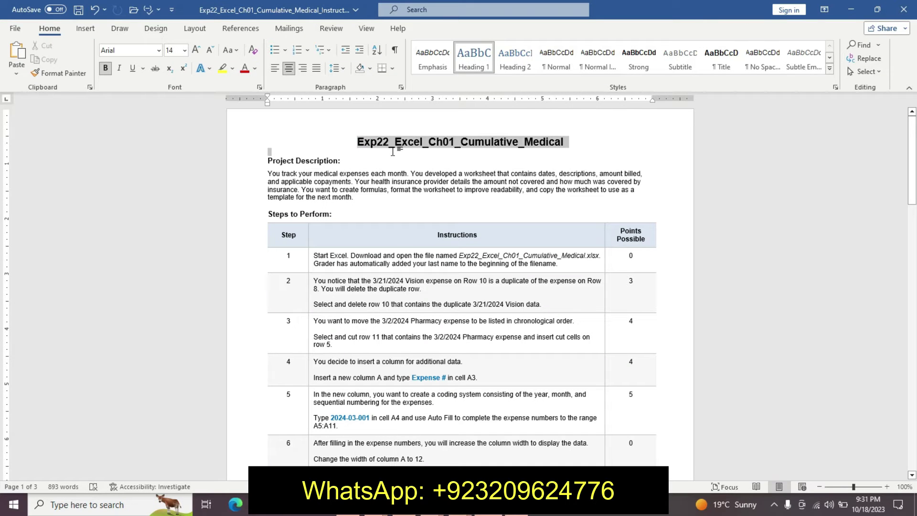
pyautogui.click(438, 131)
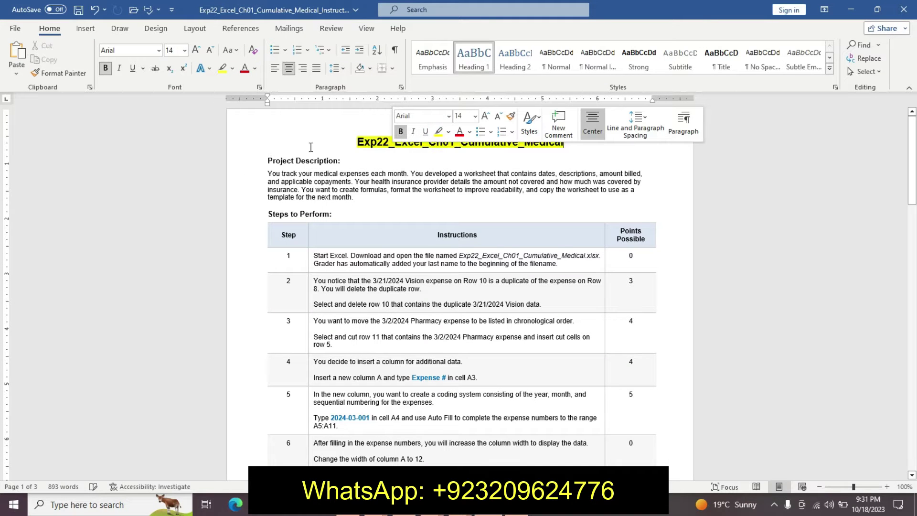
pyautogui.moveTo(263, 161); pyautogui.dragTo(358, 197)
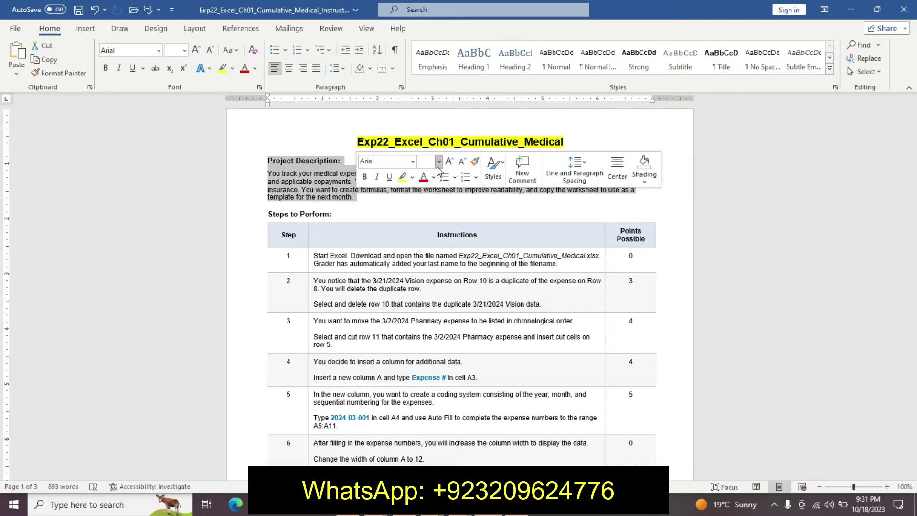
pyautogui.click(438, 164)
pyautogui.click(434, 231)
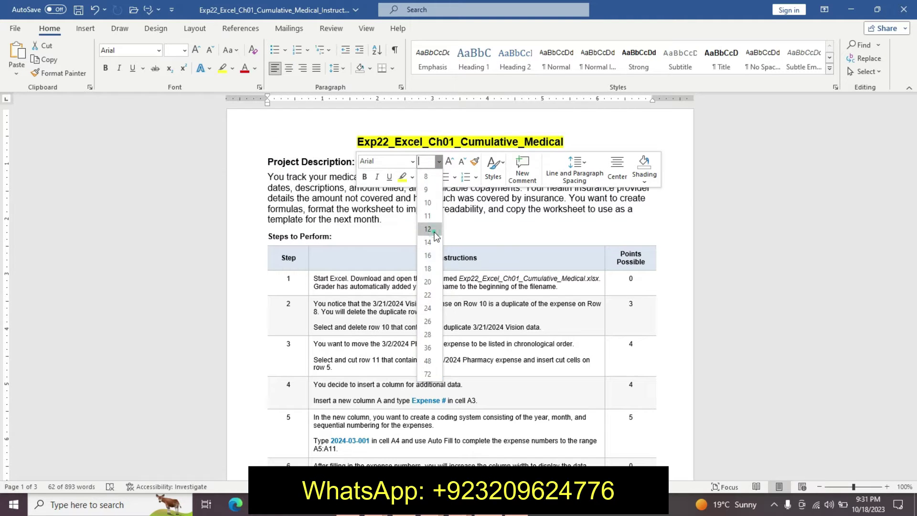
pyautogui.click(365, 176)
pyautogui.click(412, 177)
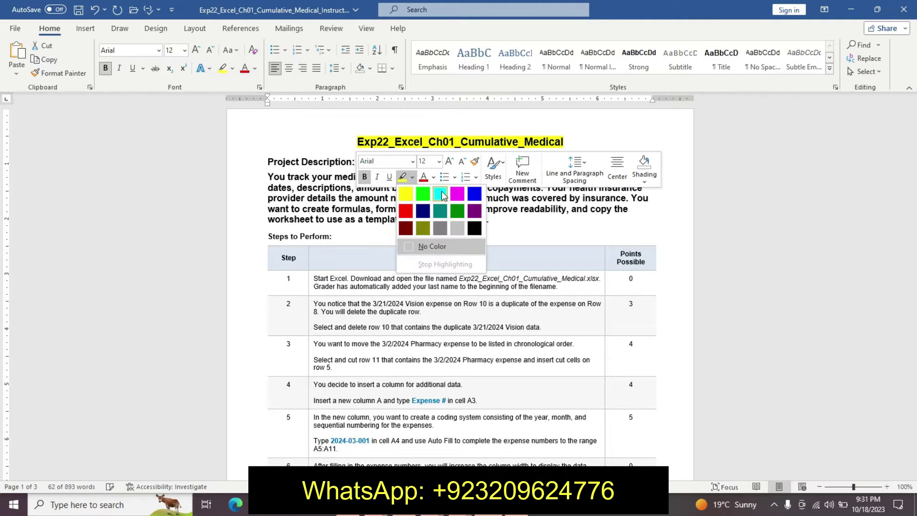
pyautogui.click(440, 193)
# Switch to the Exp22_Excel_Ch01_Cumulative_Medical workbook in Excel.
pyautogui.click(423, 218)
pyautogui.click(488, 222)
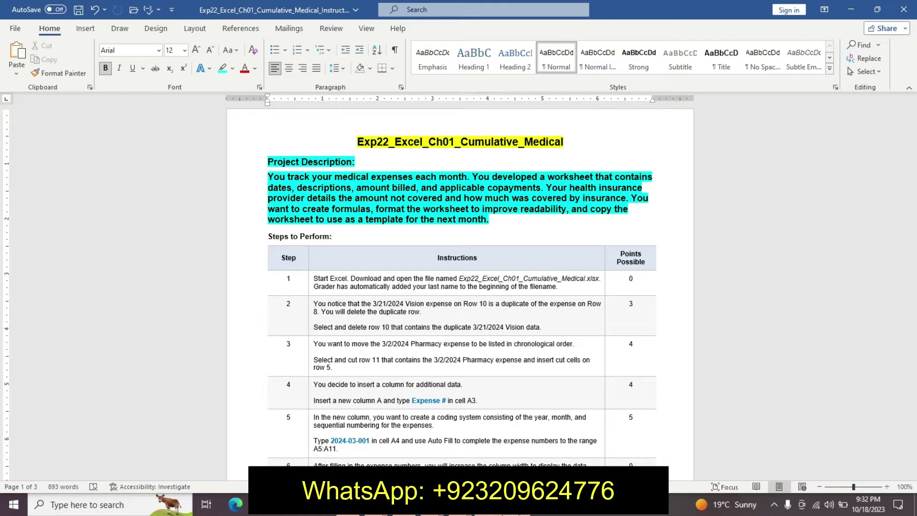
pyautogui.hotkey('alt', 'Tab')
pyautogui.click(360, 228)
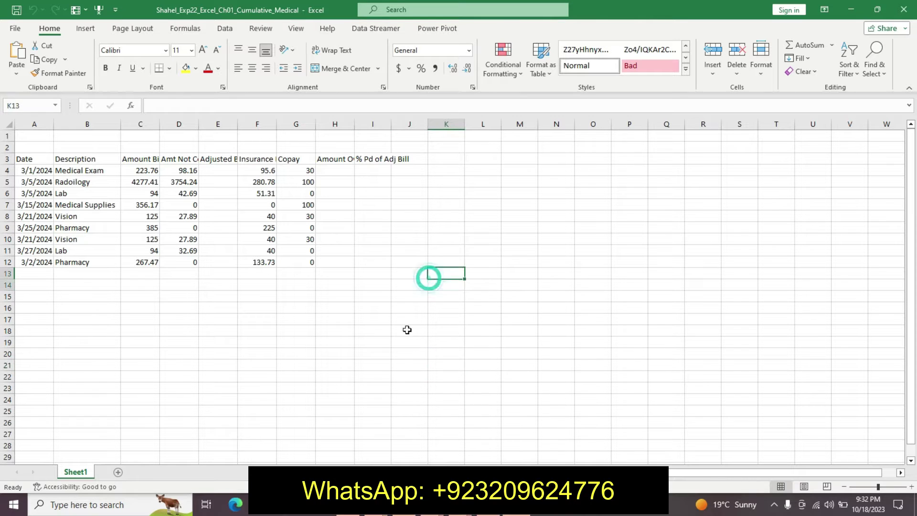
pyautogui.moveTo(429, 275); pyautogui.dragTo(574, 329)
pyautogui.moveTo(378, 375); pyautogui.dragTo(432, 272)
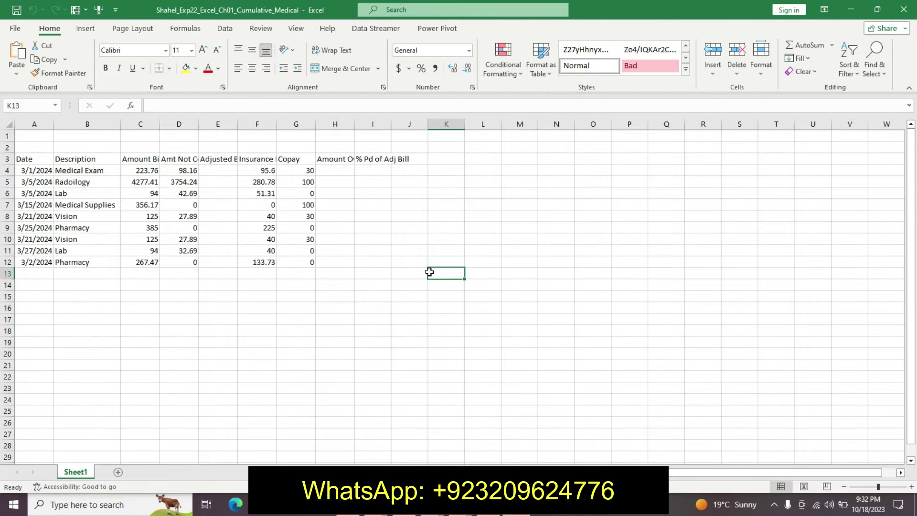
pyautogui.click(243, 279)
pyautogui.click(297, 178)
pyautogui.click(409, 360)
pyautogui.click(447, 228)
pyautogui.click(360, 219)
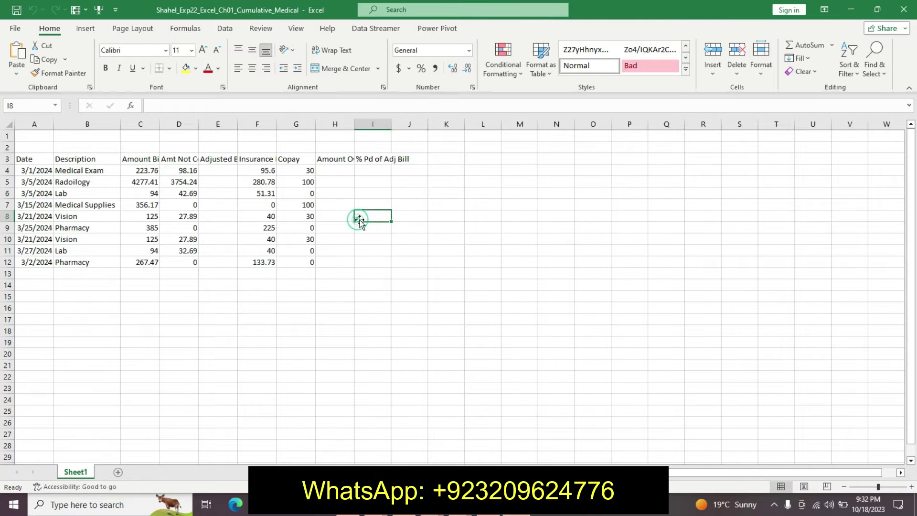
pyautogui.click(332, 232)
pyautogui.click(567, 243)
pyautogui.click(453, 250)
pyautogui.click(313, 302)
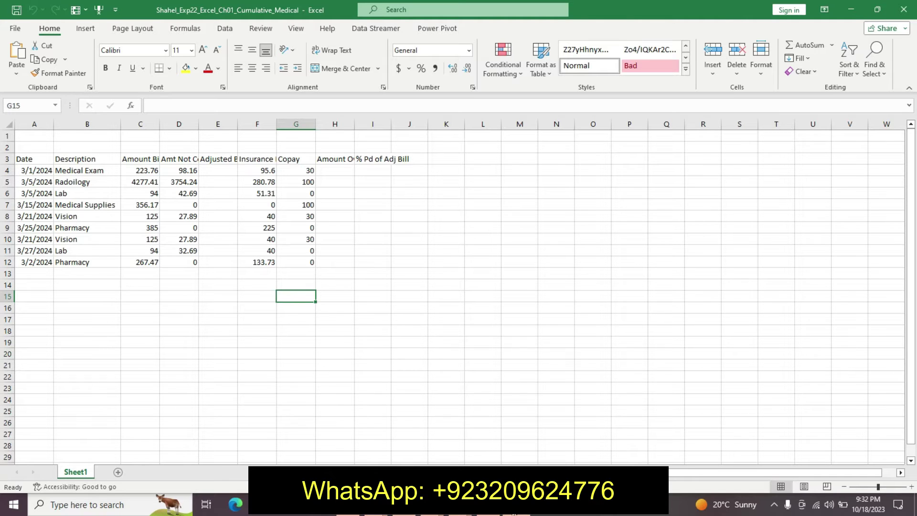
# Undo the title and description formatting in Word and highlight the Step 1 text turquoise.
pyautogui.hotkey('alt', 'Tab')
pyautogui.hotkey('ctrl', 'z')
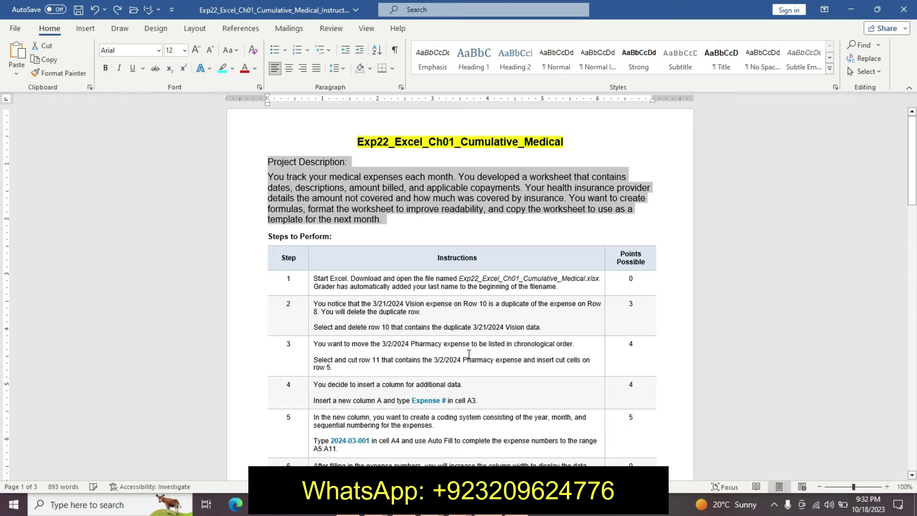
pyautogui.hotkey('ctrl', 'z')
pyautogui.hotkey('ctrl', 'z')
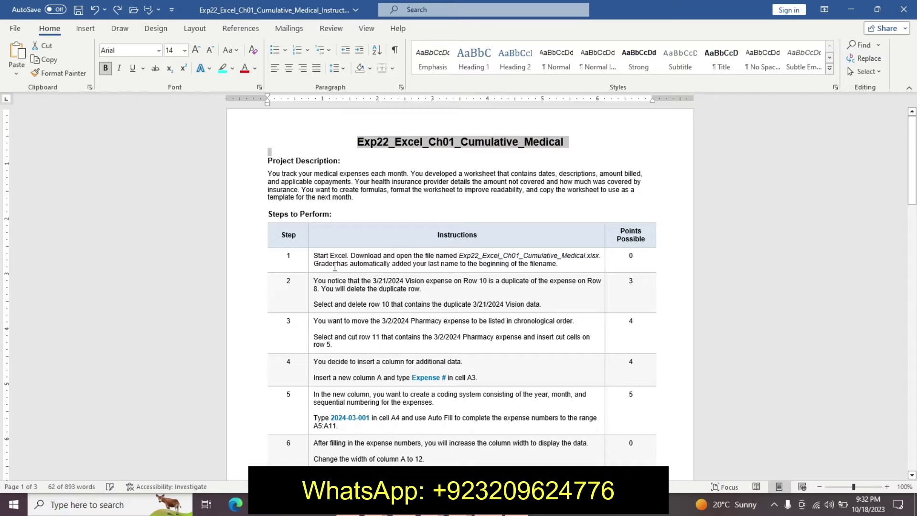
pyautogui.click(309, 257)
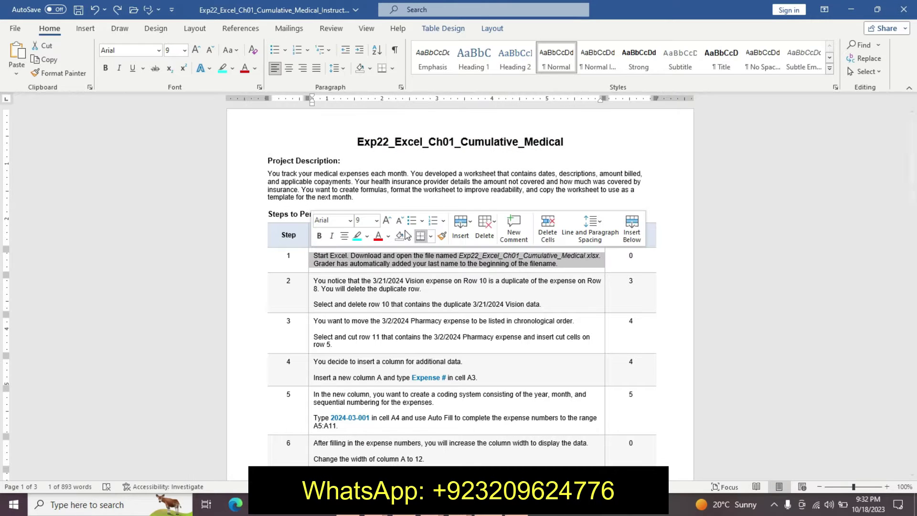
pyautogui.click(357, 236)
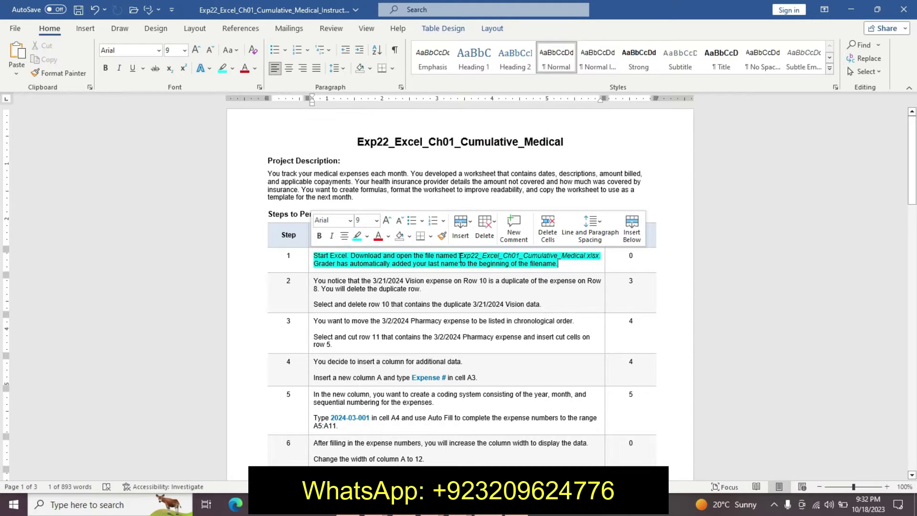
# Make the Step 1 file name 16 pt, bold, yellow-highlighted, then return to Excel cell L24.
pyautogui.moveTo(460, 257); pyautogui.dragTo(634, 245)
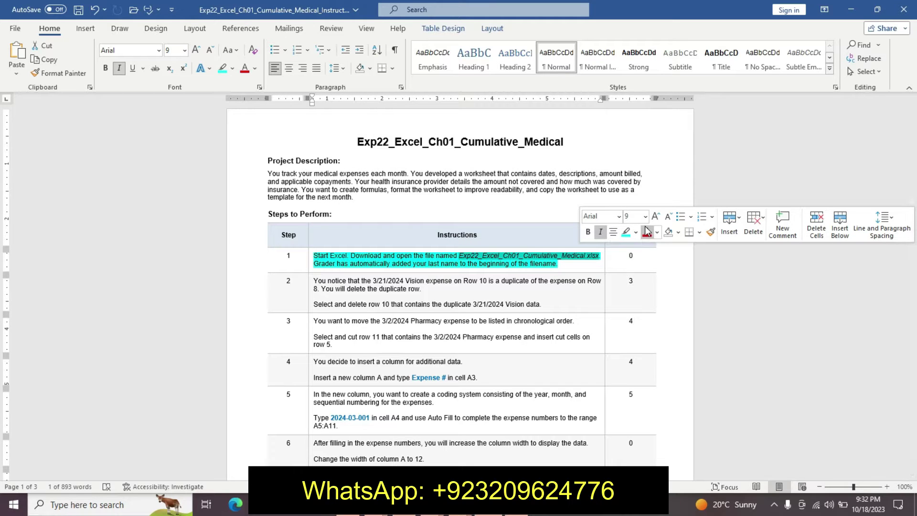
pyautogui.click(646, 216)
pyautogui.click(634, 310)
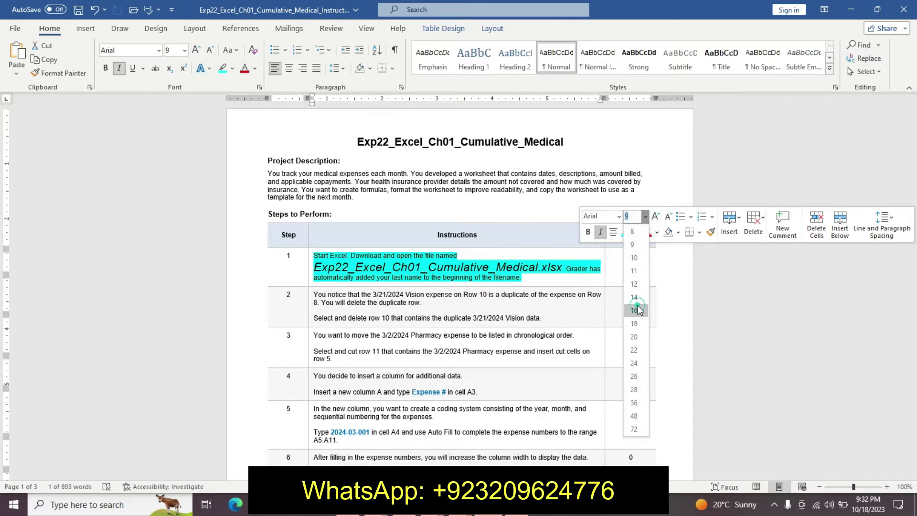
pyautogui.click(590, 233)
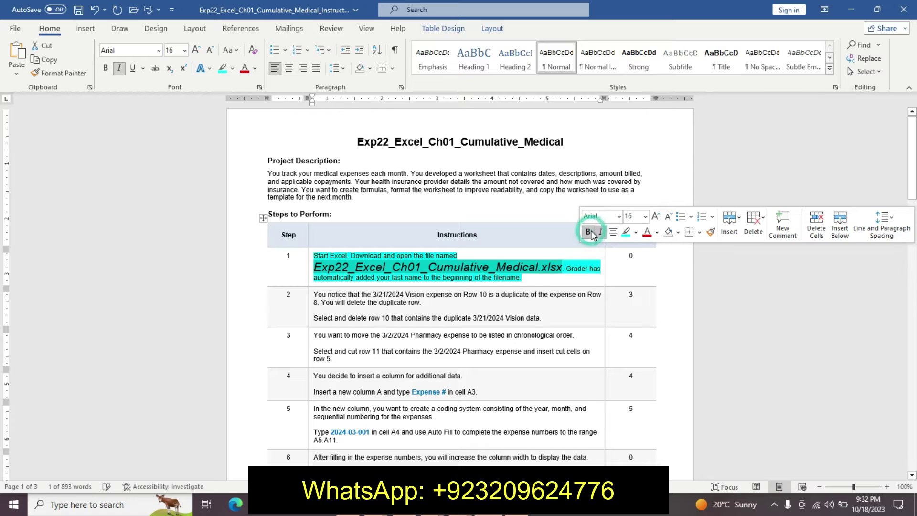
pyautogui.click(637, 233)
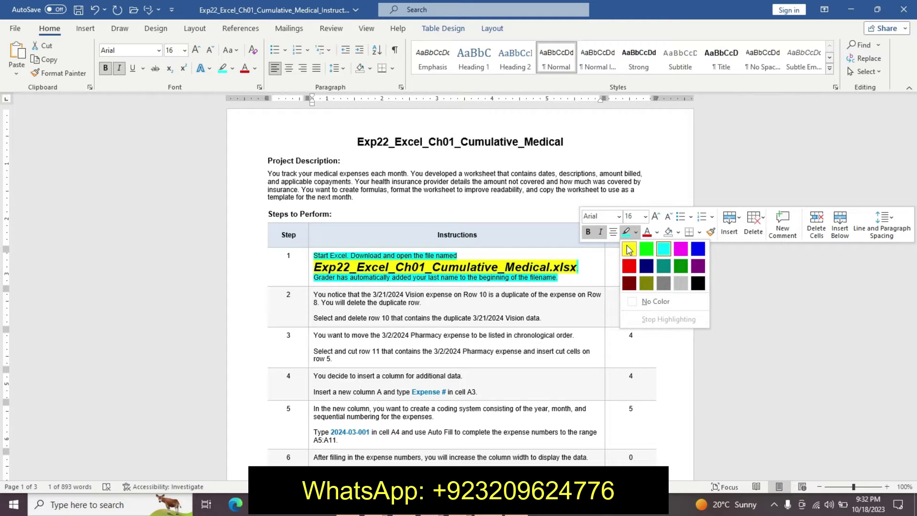
pyautogui.click(629, 248)
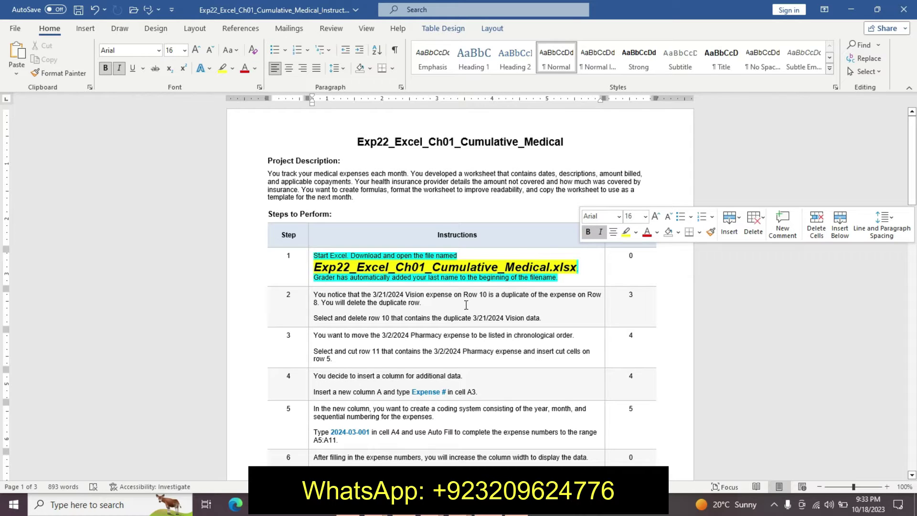
pyautogui.hotkey('alt', 'Tab')
pyautogui.click(489, 397)
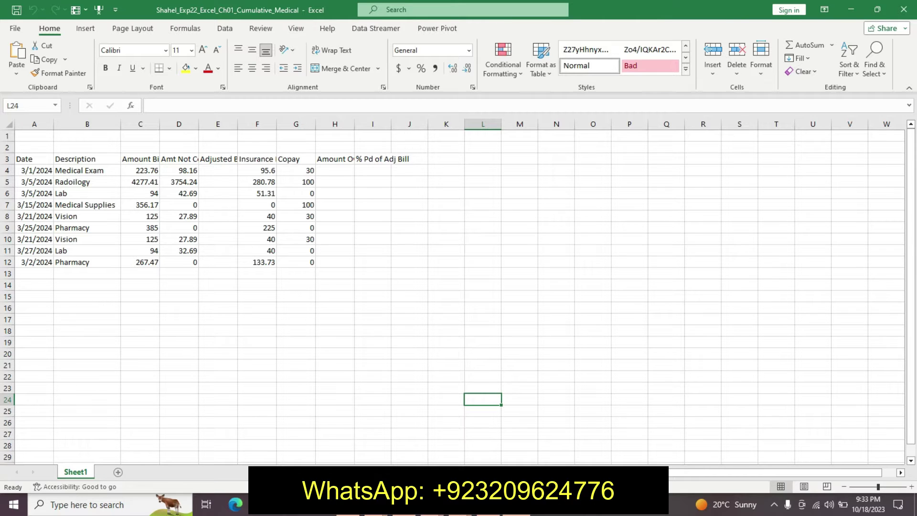
# In Word, highlight the first paragraph of step 2 yellow.
pyautogui.hotkey('alt', 'Tab')
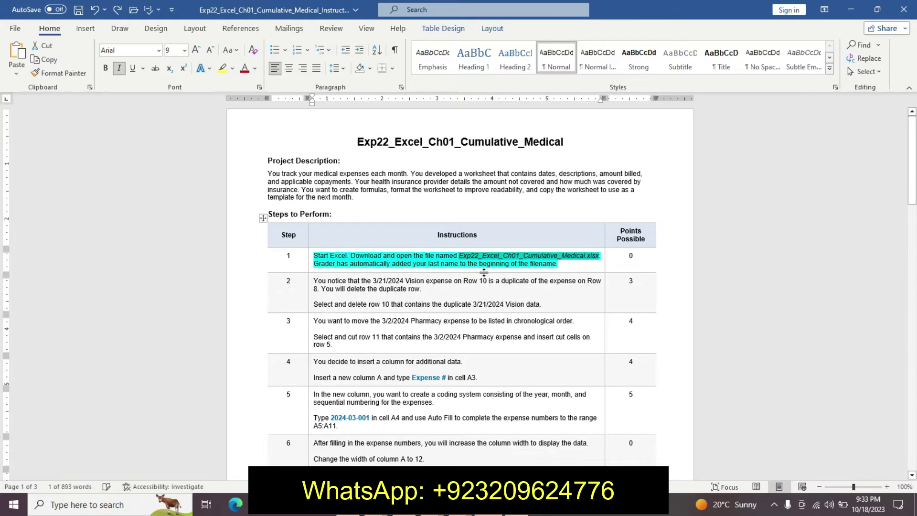
pyautogui.tripleClick(392, 266)
pyautogui.moveTo(315, 281); pyautogui.dragTo(429, 289)
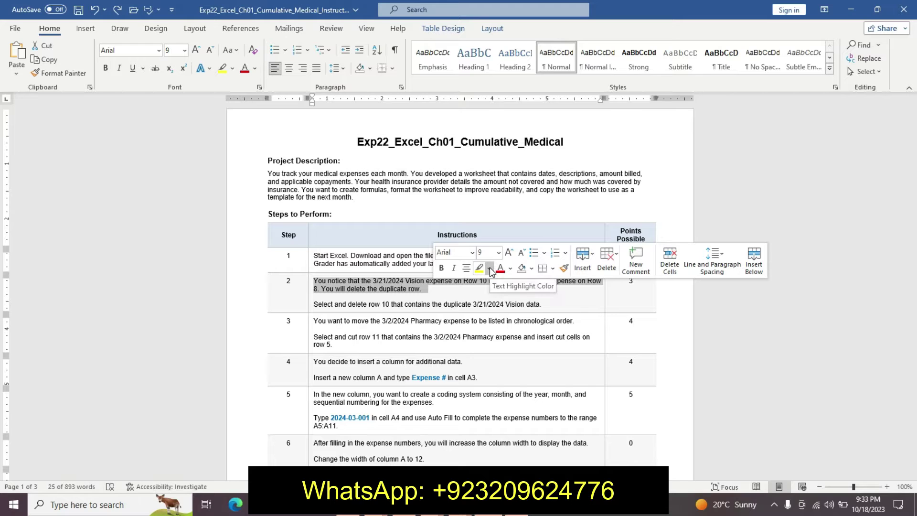
pyautogui.click(490, 269)
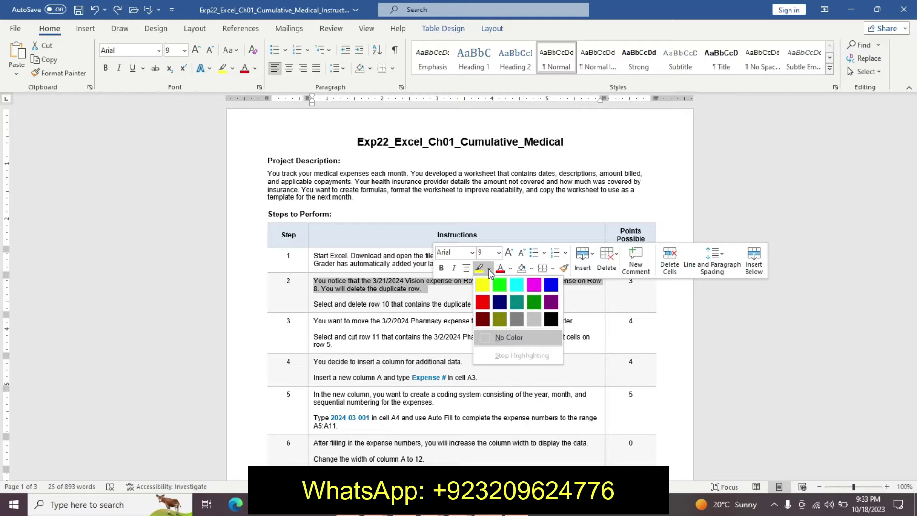
pyautogui.click(482, 285)
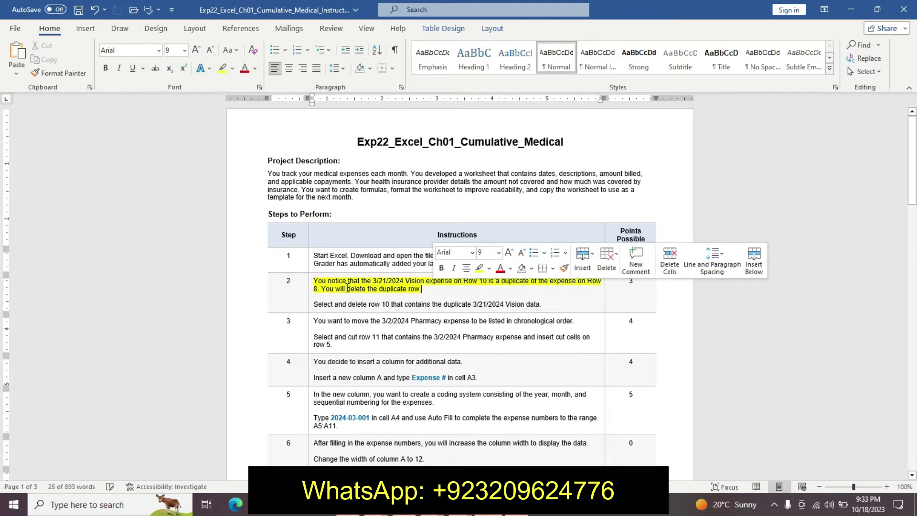
# Make step 2's delete-row line 16 pt, bold and turquoise-highlighted, then return to Excel.
pyautogui.moveTo(316, 307); pyautogui.dragTo(535, 306)
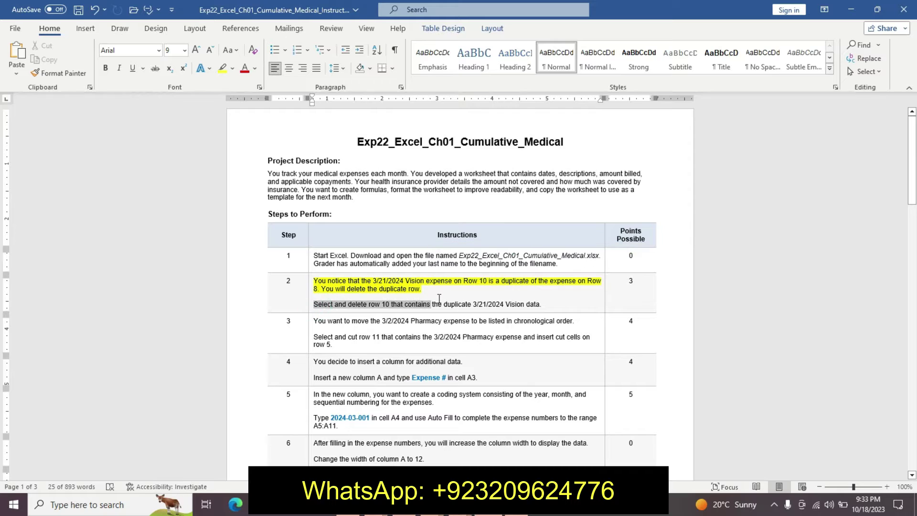
pyautogui.click(534, 306)
pyautogui.moveTo(540, 306); pyautogui.dragTo(312, 307)
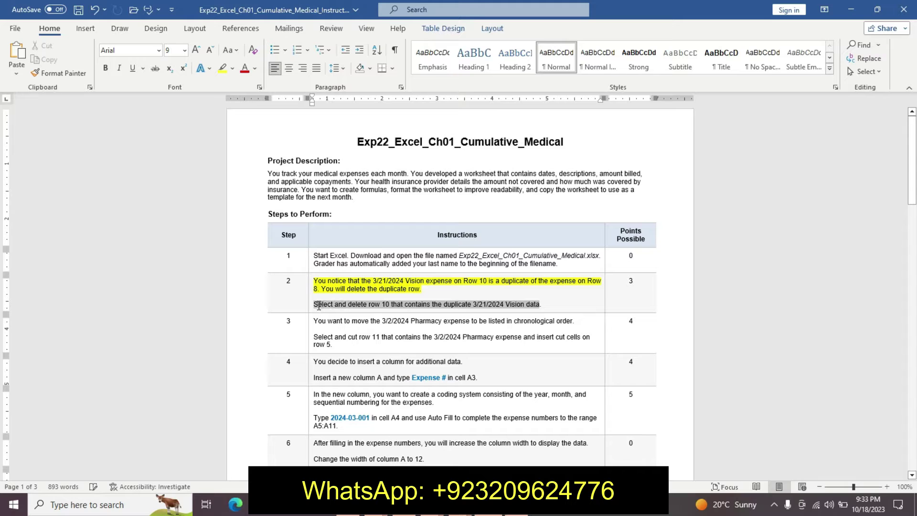
pyautogui.click(384, 273)
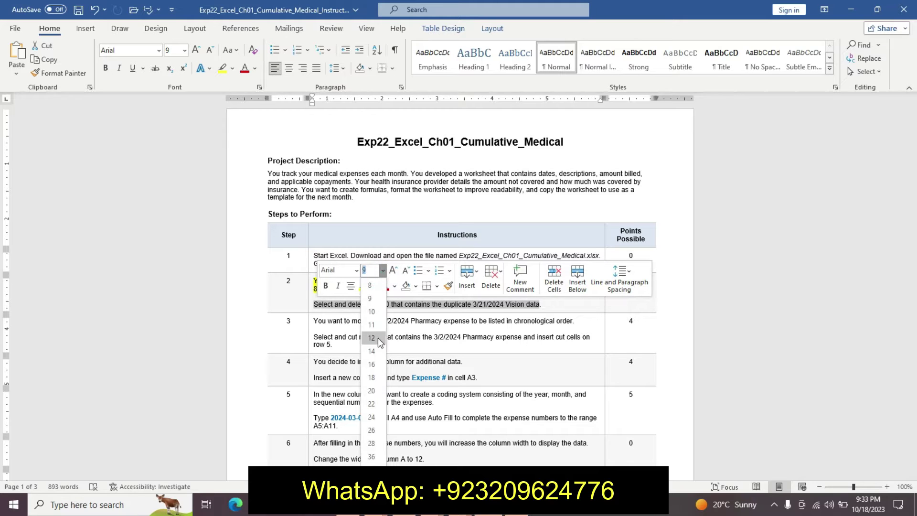
pyautogui.click(371, 365)
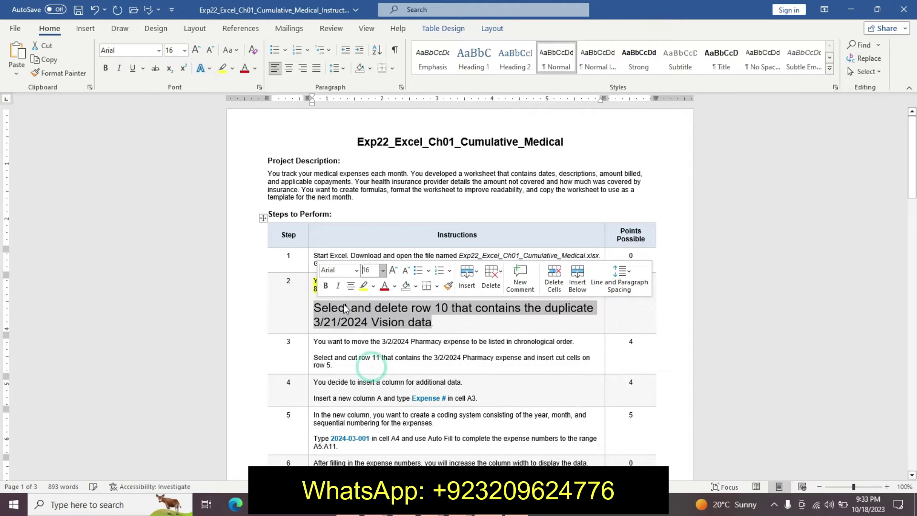
pyautogui.click(326, 285)
pyautogui.click(374, 287)
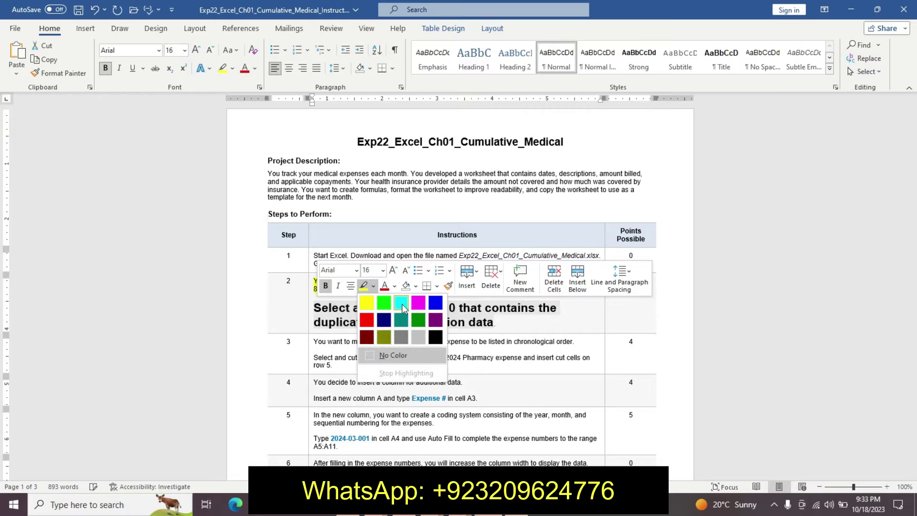
pyautogui.click(401, 303)
pyautogui.moveTo(494, 323)
pyautogui.mouseDown()
pyautogui.moveTo(345, 307)
pyautogui.moveTo(496, 323)
pyautogui.mouseUp()
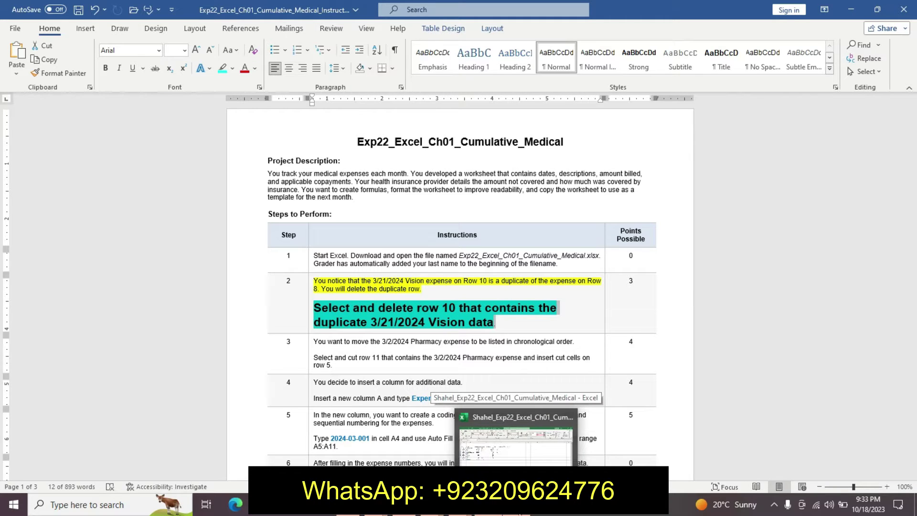
pyautogui.click(412, 322)
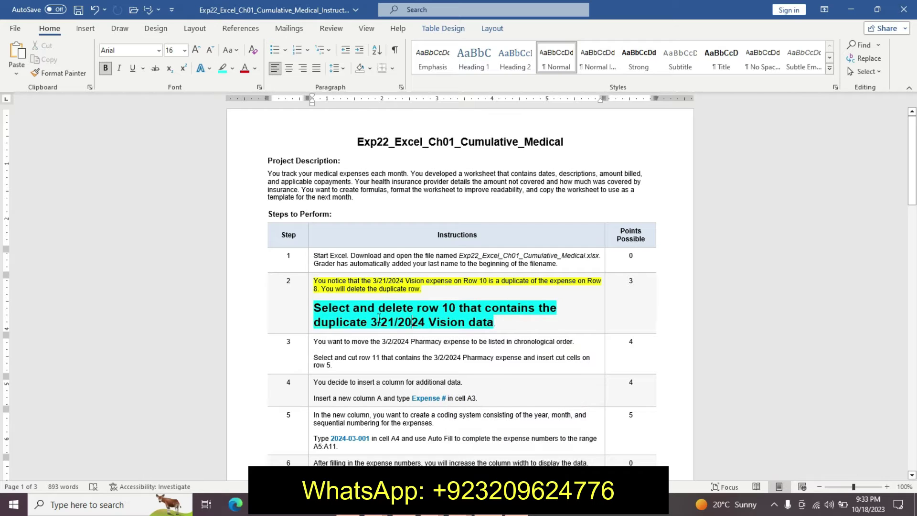
pyautogui.click(403, 505)
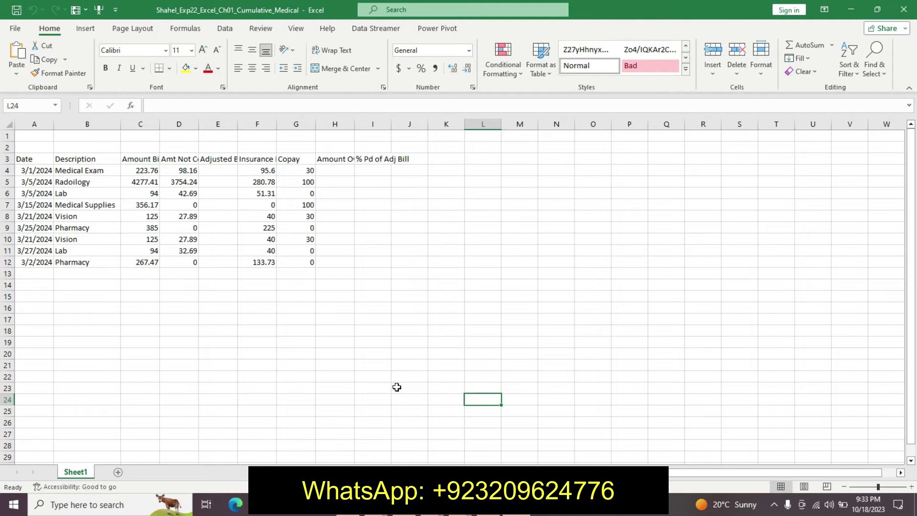
# Delete row 10, the duplicate 3/21/2024 Vision expense, then undo step 2's emphasis in Word.
pyautogui.click(8, 239)
pyautogui.rightClick(8, 239)
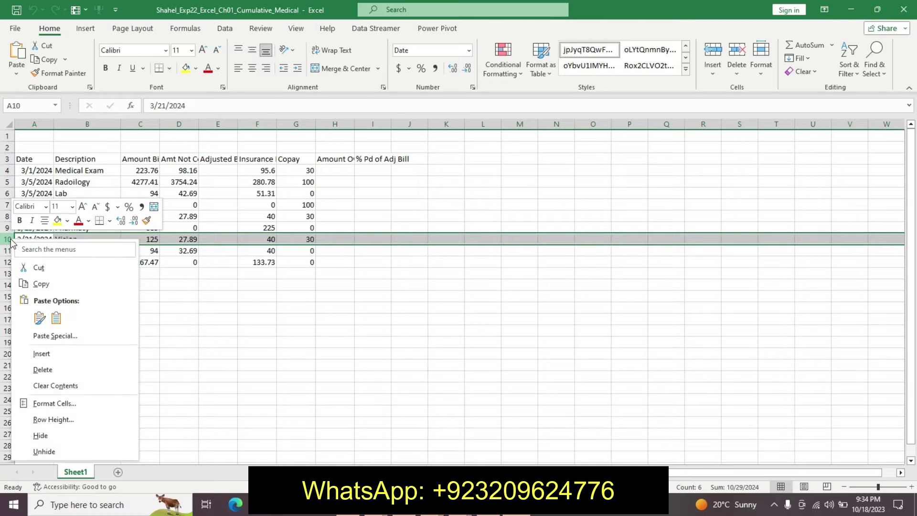
pyautogui.click(48, 369)
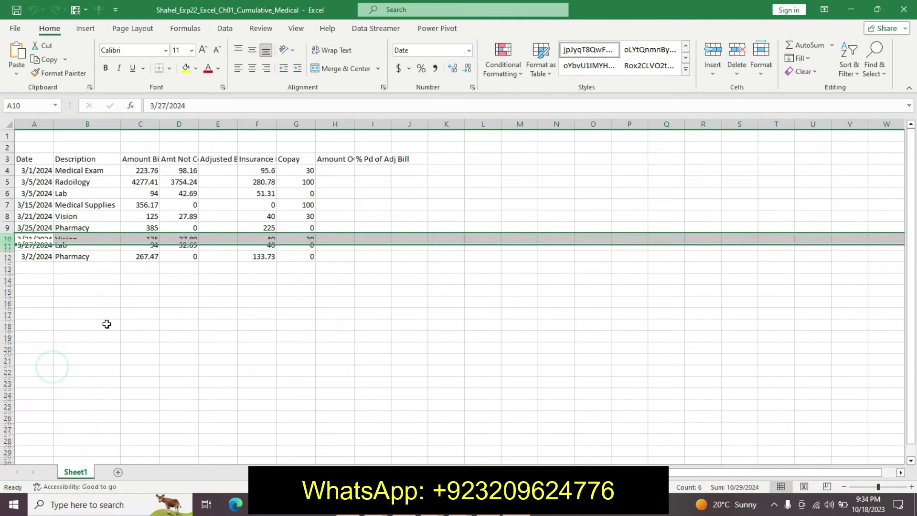
pyautogui.hotkey('alt', 'Tab')
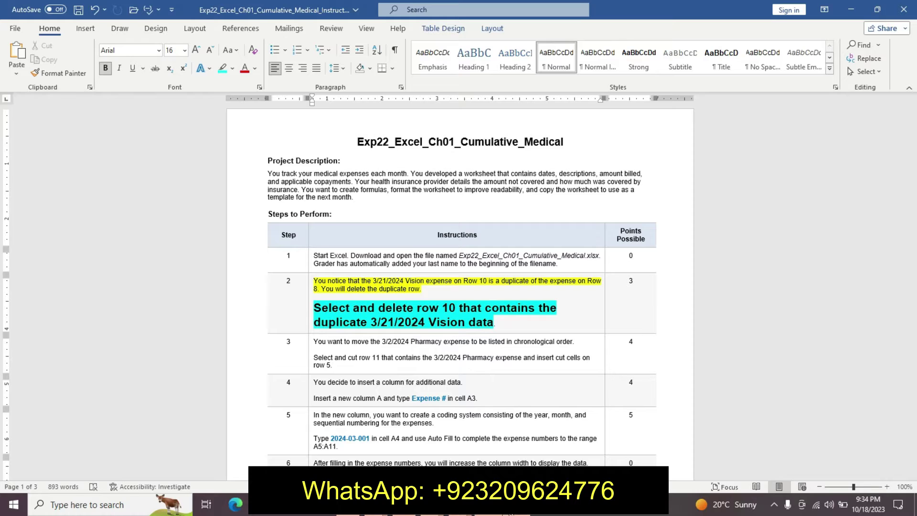
pyautogui.hotkey('alt', 'Tab')
pyautogui.hotkey('ctrl', 'z')
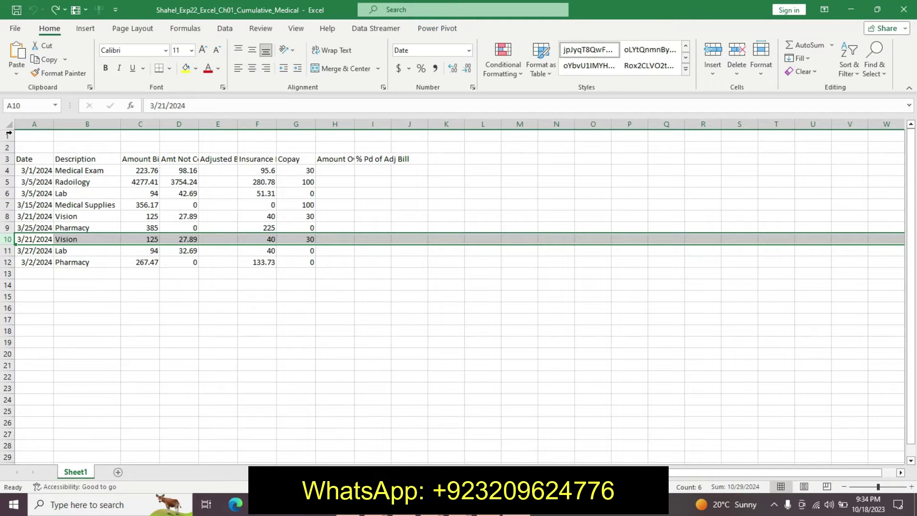
pyautogui.rightClick(10, 239)
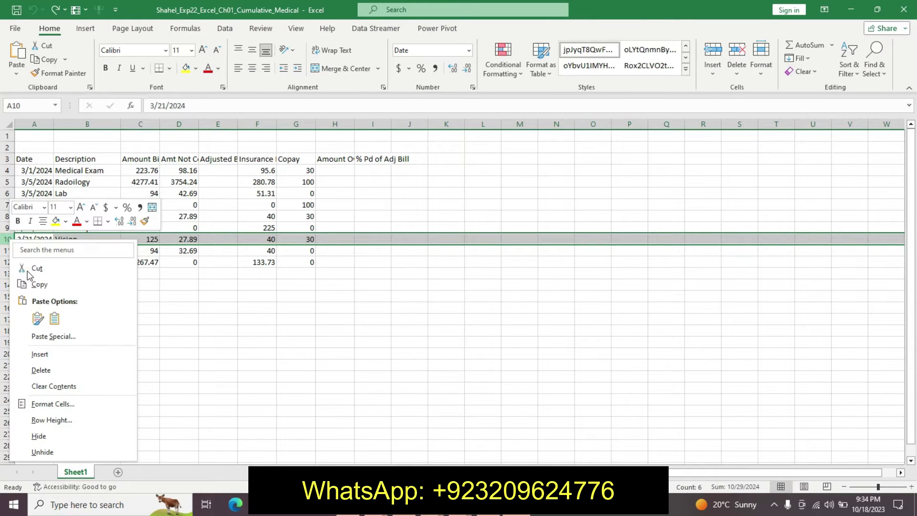
pyautogui.click(47, 370)
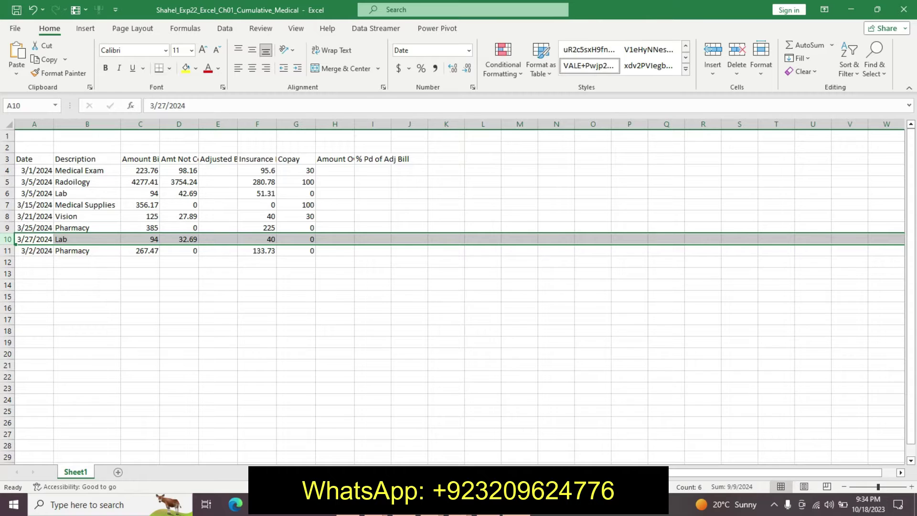
pyautogui.hotkey('alt', 'Tab')
pyautogui.hotkey('ctrl', 'z')
pyautogui.hotkey('ctrl', 'z')
pyautogui.hotkey('ctrl', 'z')
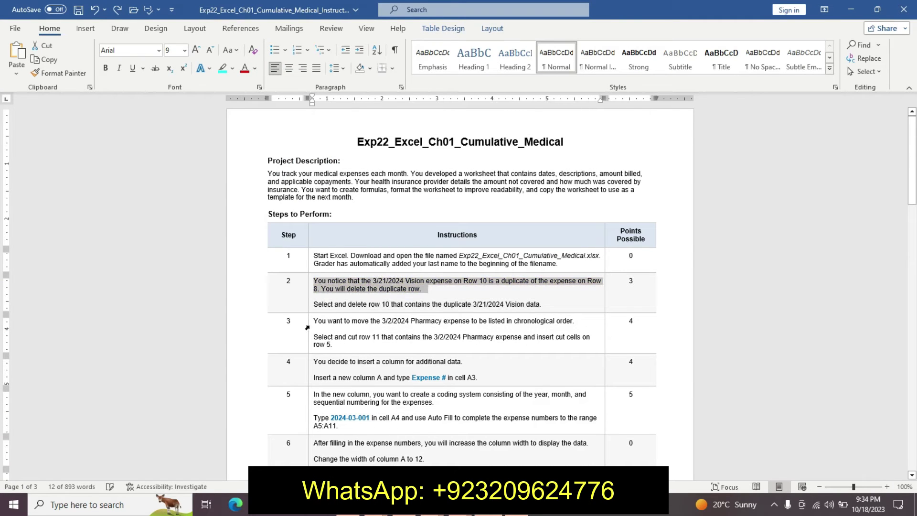
# Highlight step 3's first sentence yellow.
pyautogui.moveTo(316, 320); pyautogui.dragTo(320, 330)
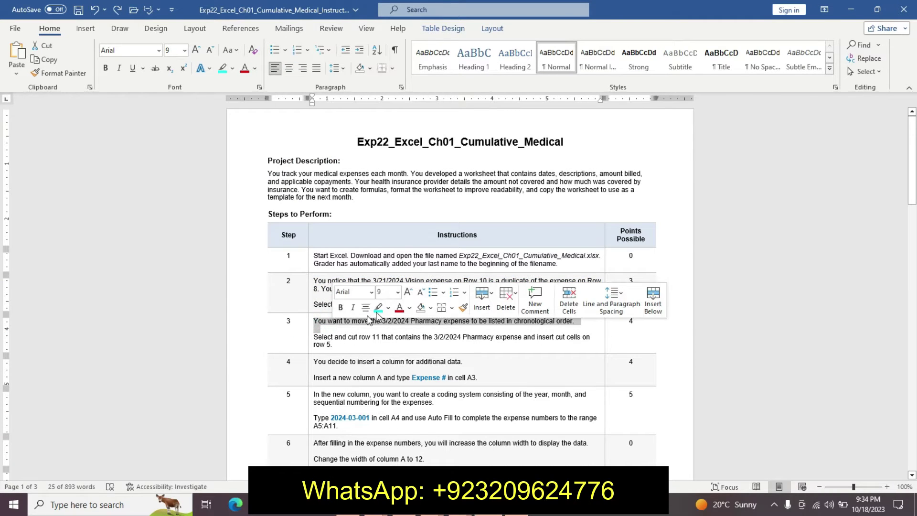
pyautogui.click(387, 308)
pyautogui.click(377, 326)
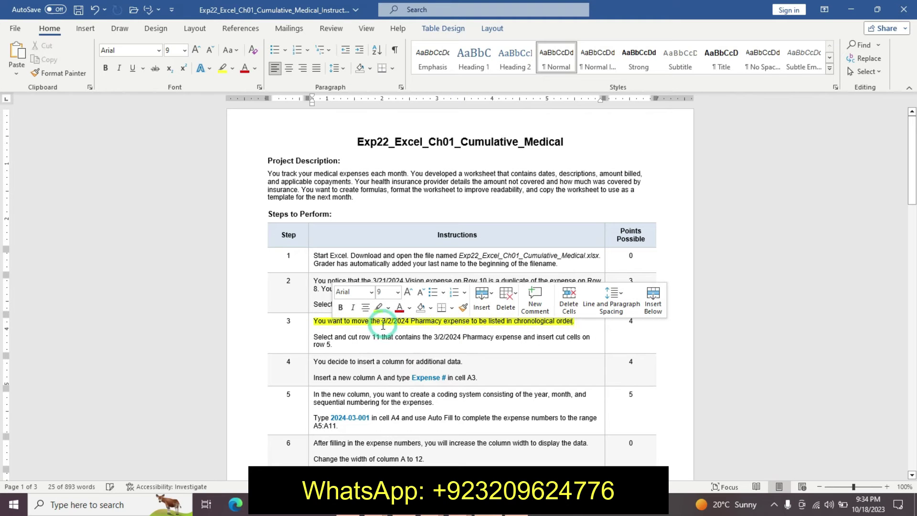
# Make step 3's cut-row paragraph 14 pt, bold and cyan-highlighted, then return to Excel.
pyautogui.moveTo(314, 336); pyautogui.dragTo(333, 345)
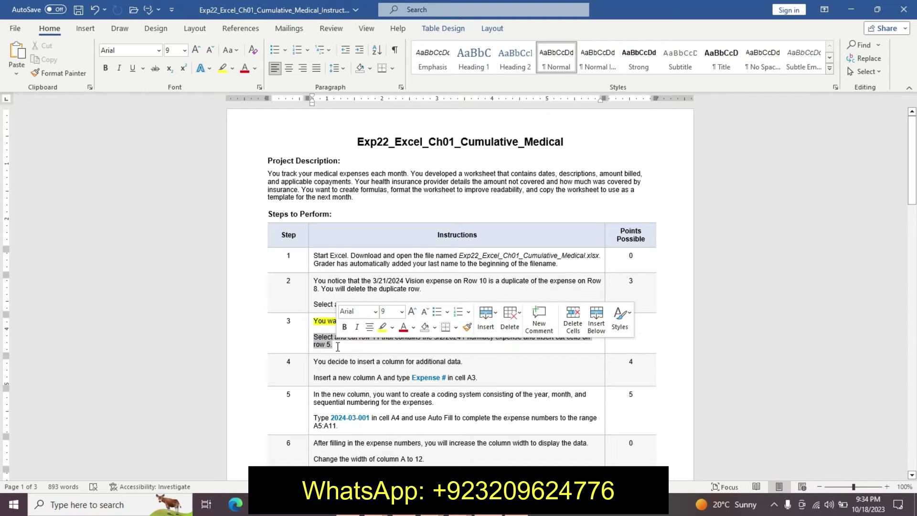
pyautogui.click(402, 311)
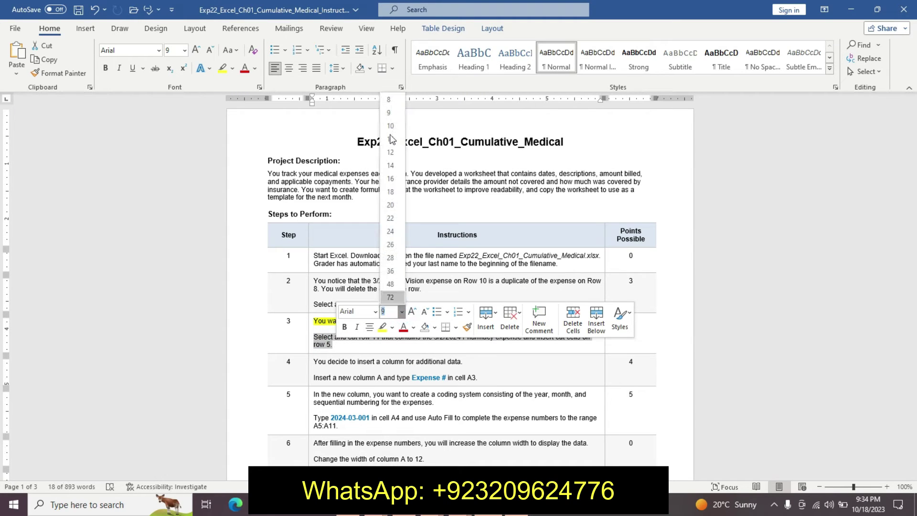
pyautogui.click(391, 165)
pyautogui.click(345, 326)
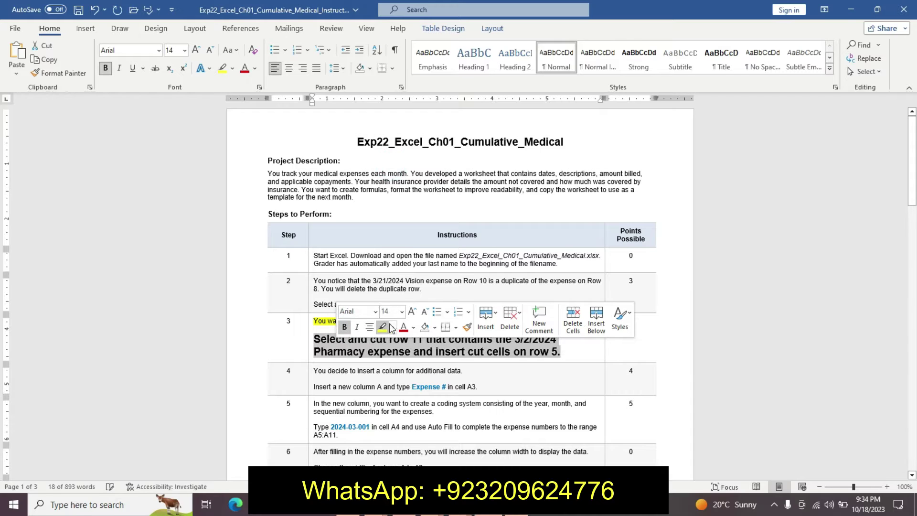
pyautogui.click(393, 326)
pyautogui.click(420, 342)
pyautogui.click(383, 340)
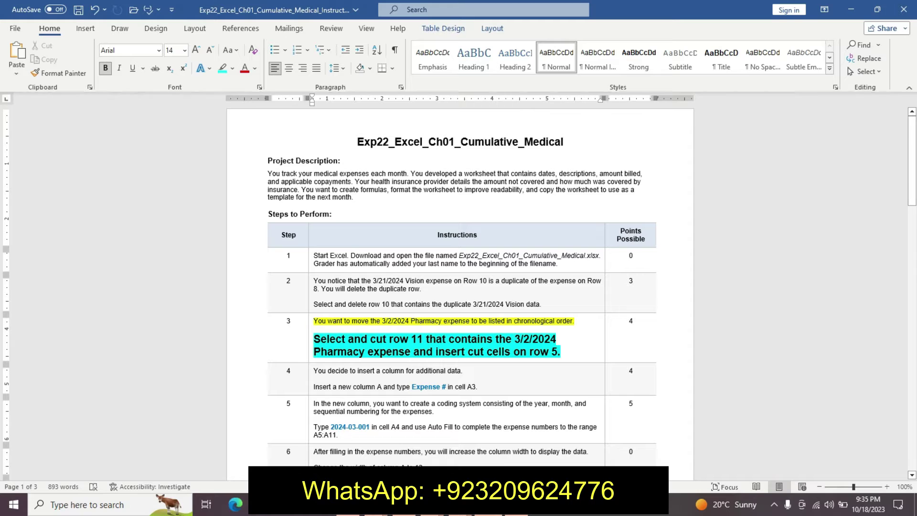
pyautogui.hotkey('alt', 'Tab')
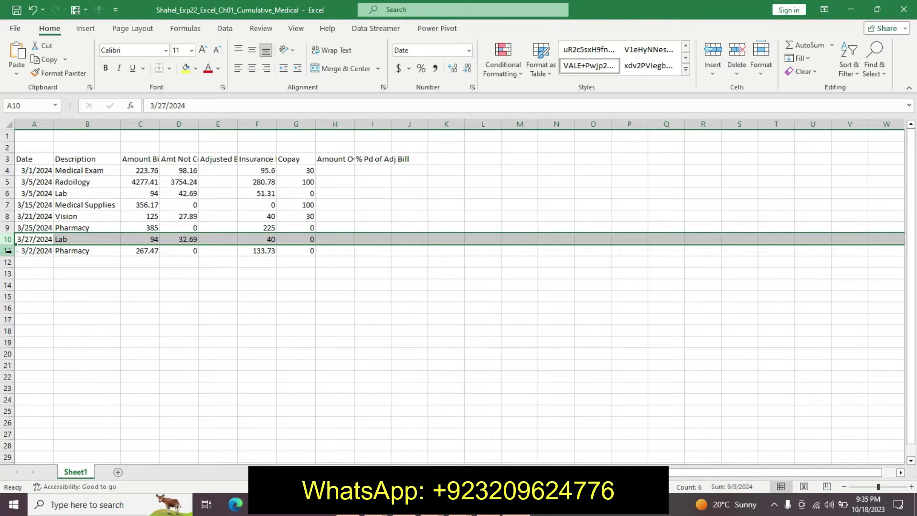
# Cut row 11 holding the 3/2/2024 Pharmacy expense.
pyautogui.click(8, 251)
pyautogui.click(489, 513)
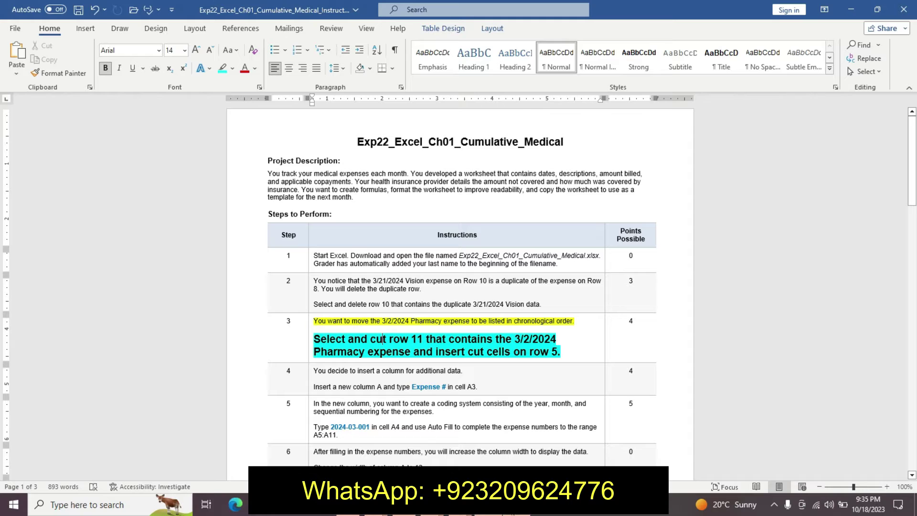
pyautogui.hotkey('alt', 'Tab')
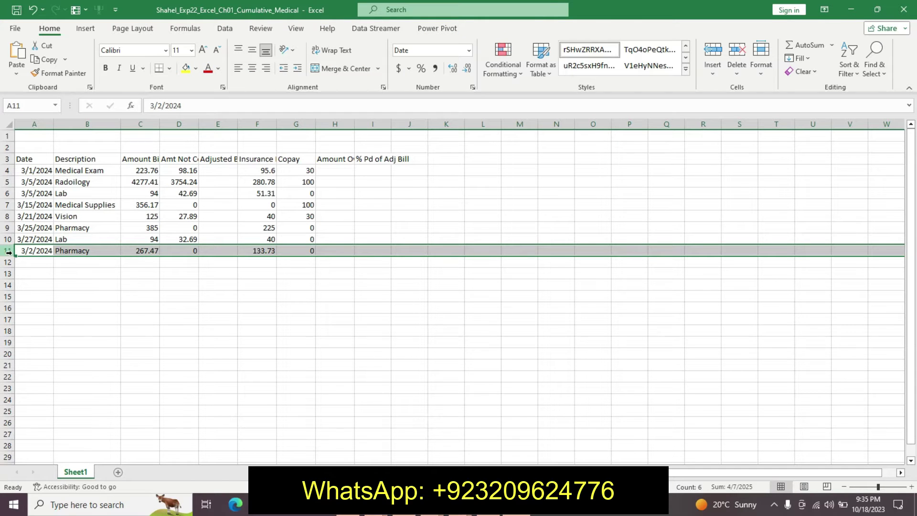
pyautogui.rightClick(8, 252)
pyautogui.click(29, 286)
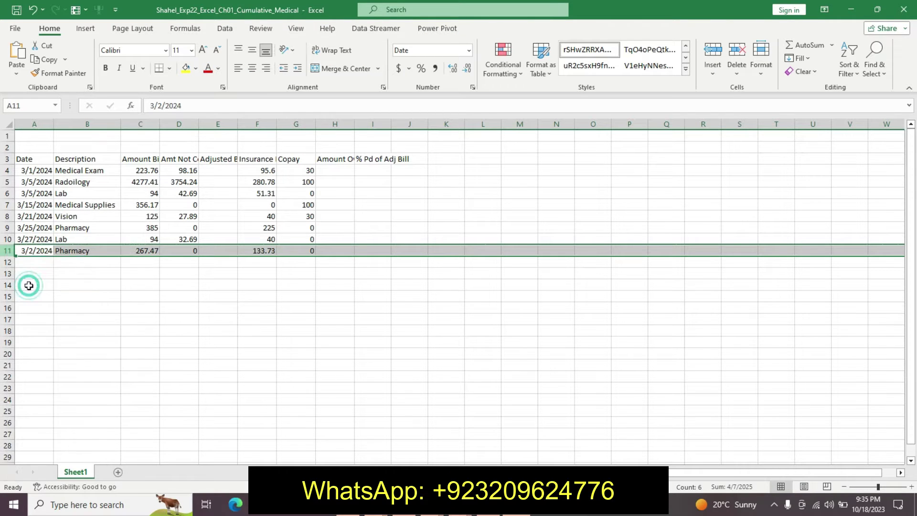
# Insert the cut Pharmacy row at row 5, then return to the Word instructions.
pyautogui.click(488, 514)
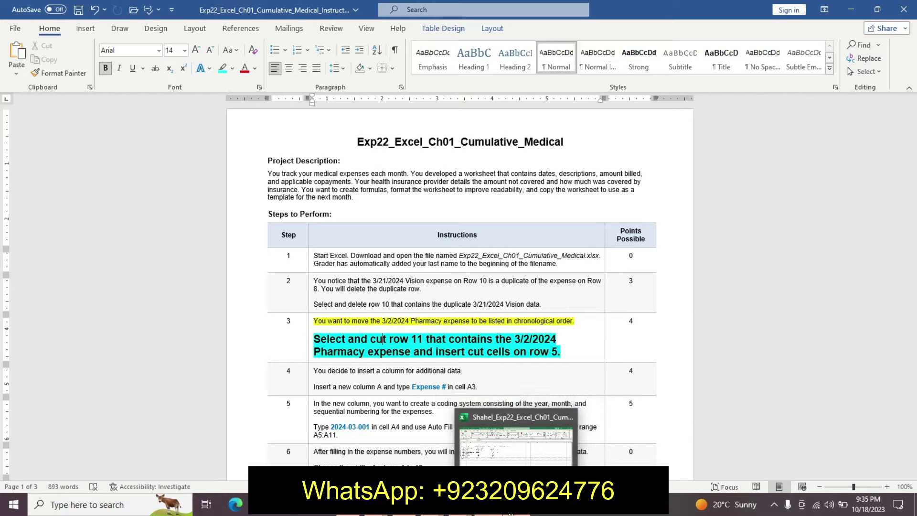
pyautogui.click(516, 444)
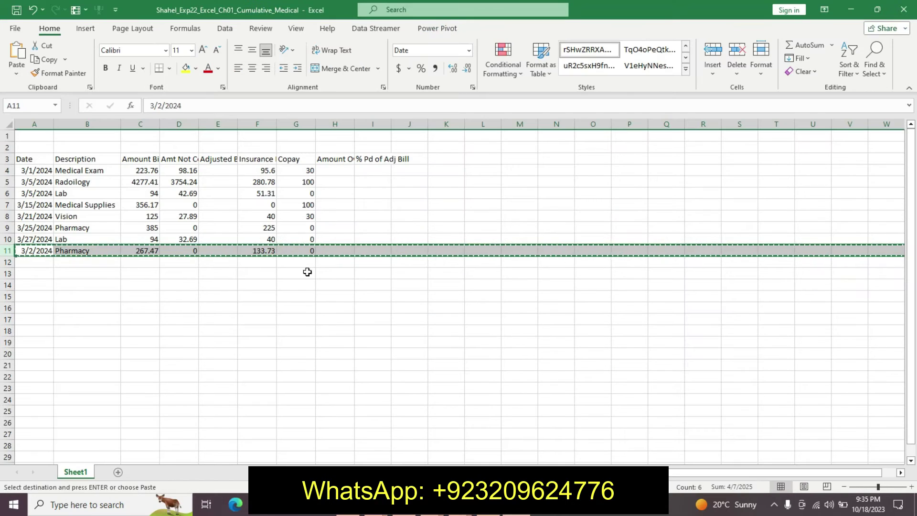
pyautogui.click(9, 182)
pyautogui.rightClick(9, 181)
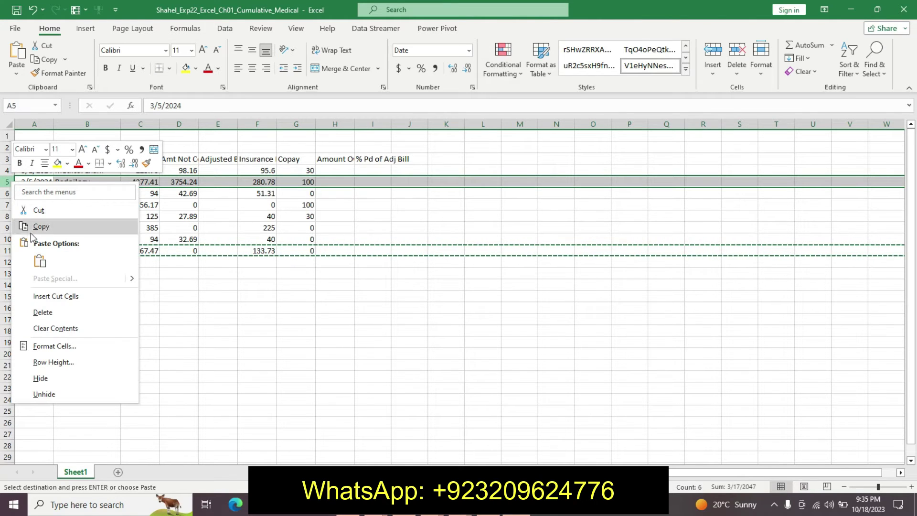
pyautogui.click(53, 296)
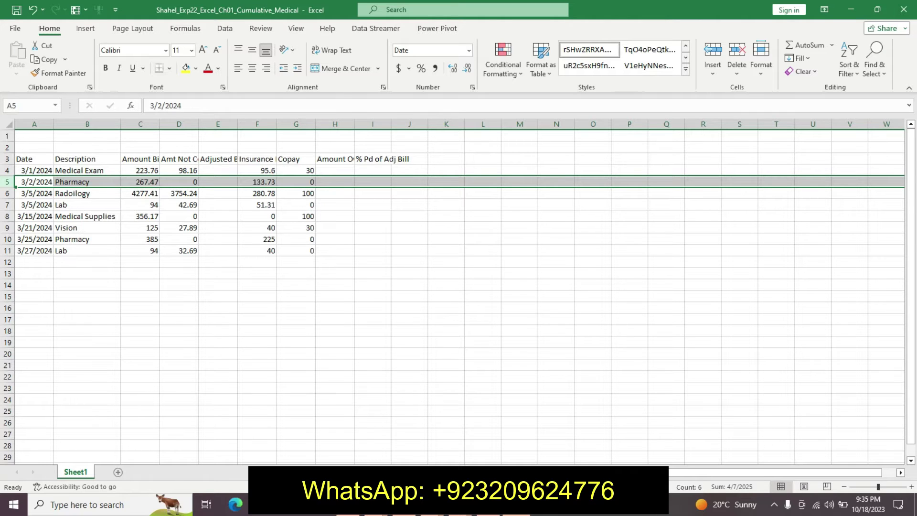
pyautogui.click(490, 514)
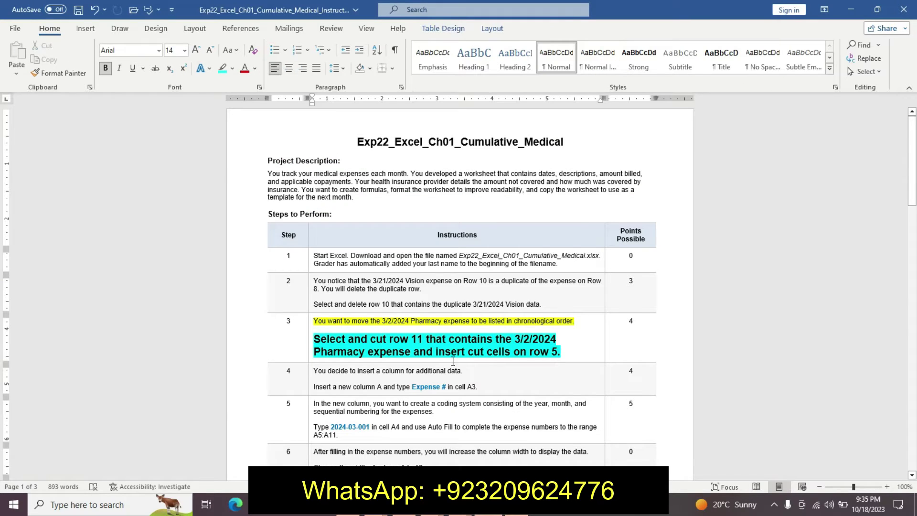
# Undo step 3's formatting and highlight step 4's first sentence yellow.
pyautogui.hotkey('ctrl', 'z')
pyautogui.hotkey('ctrl', 'z')
pyautogui.hotkey('ctrl', 'z')
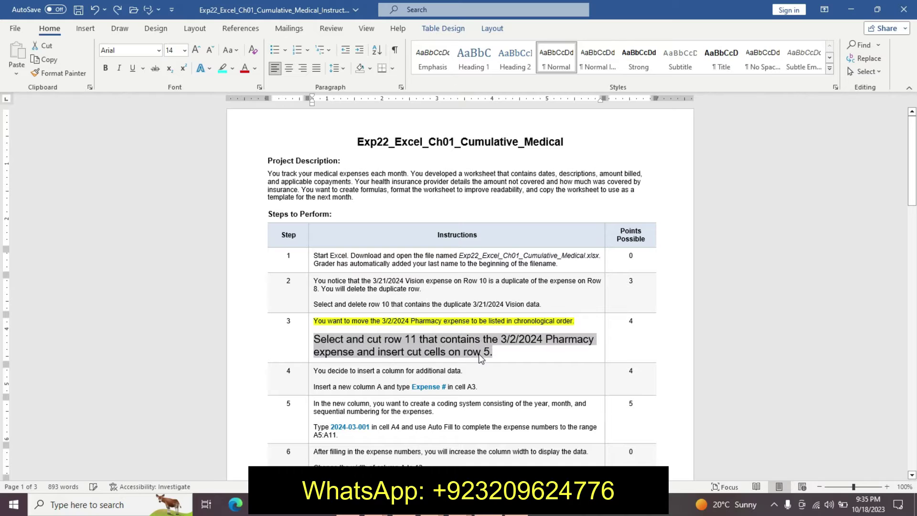
pyautogui.hotkey('ctrl', 'z')
pyautogui.hotkey('ctrl', 'z')
pyautogui.hotkey('ctrl', 'z')
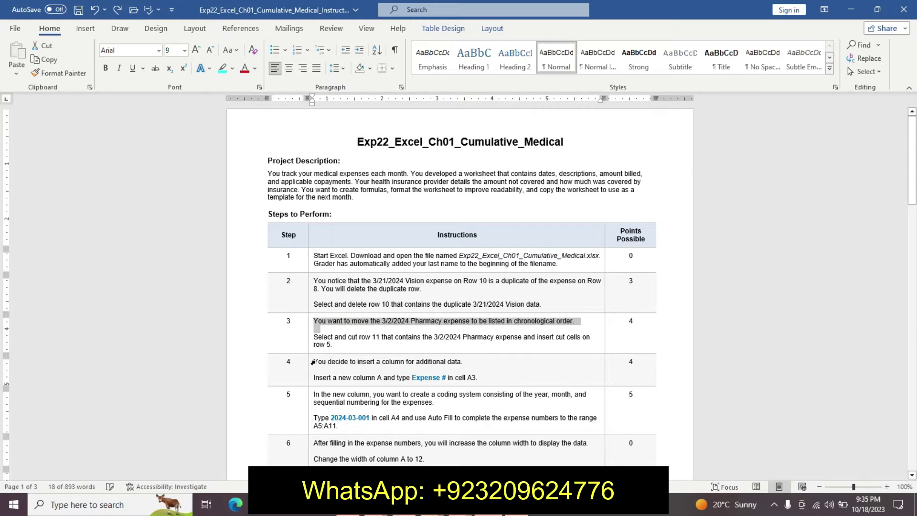
pyautogui.moveTo(314, 362); pyautogui.dragTo(468, 362)
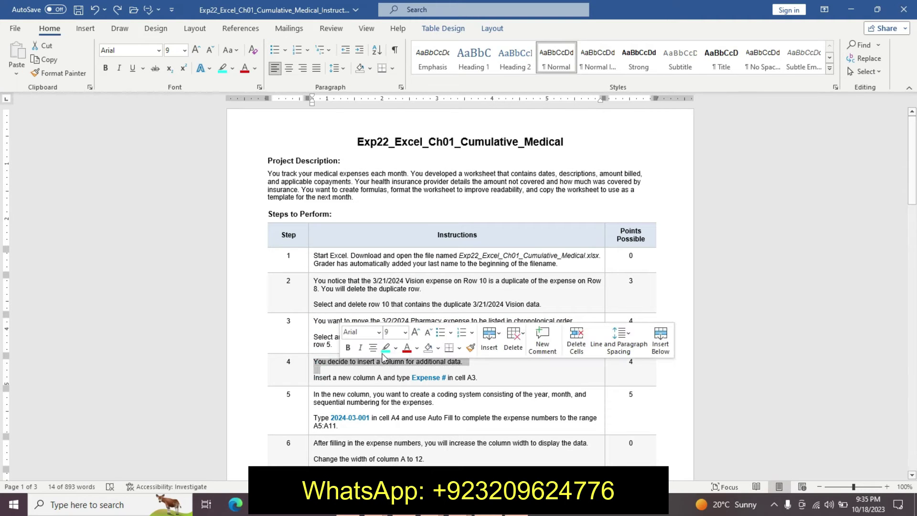
pyautogui.click(396, 348)
pyautogui.click(385, 364)
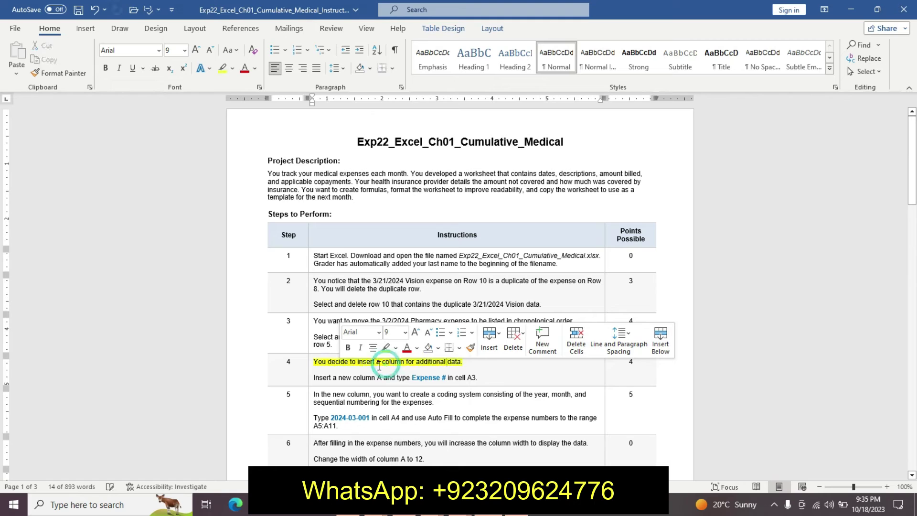
# Make step 4's insert-column line 12 pt, bold and turquoise, then copy 'Expense #'.
pyautogui.moveTo(314, 377); pyautogui.dragTo(457, 377)
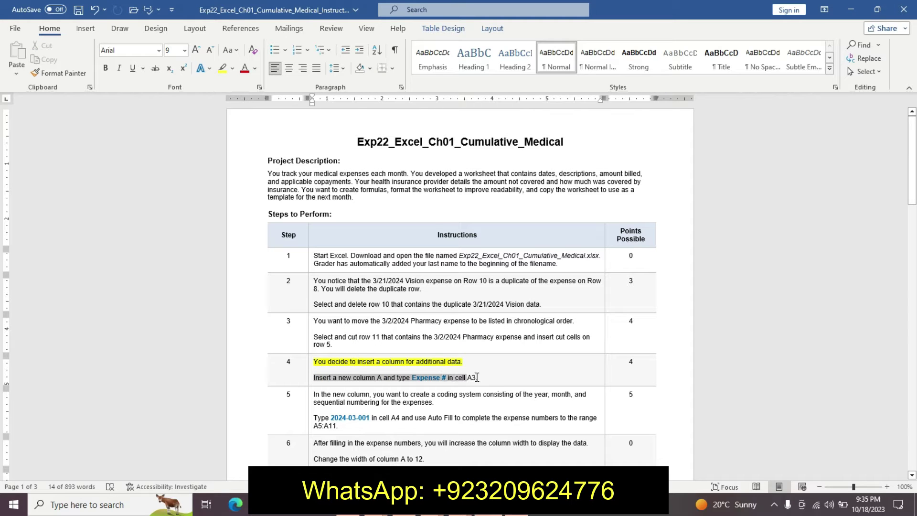
pyautogui.click(548, 343)
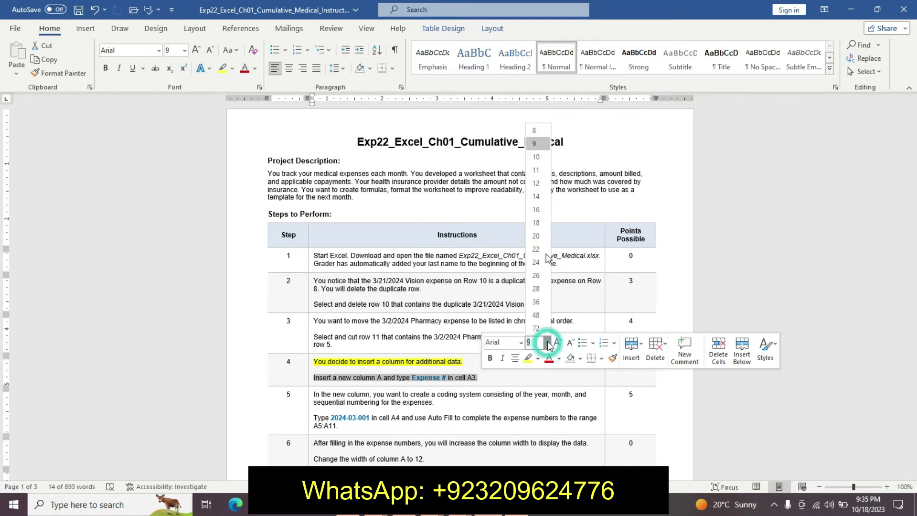
pyautogui.click(543, 183)
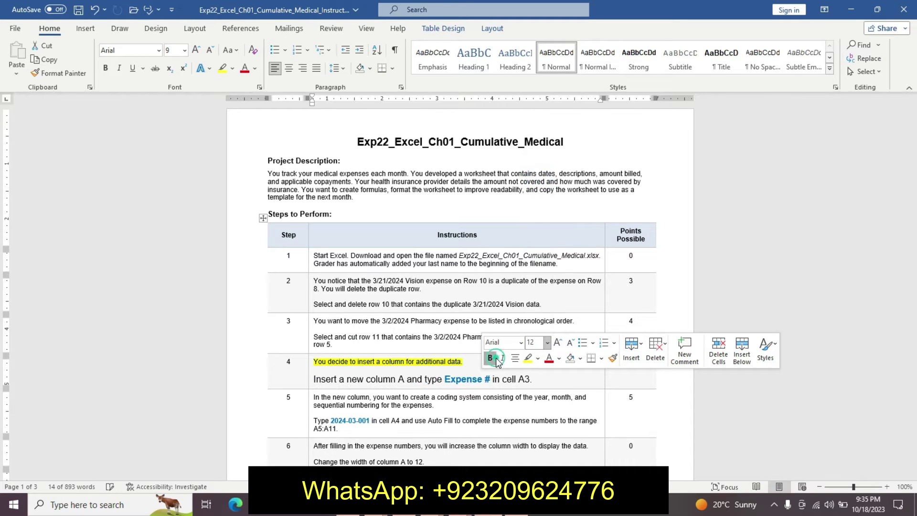
pyautogui.click(490, 358)
pyautogui.click(538, 359)
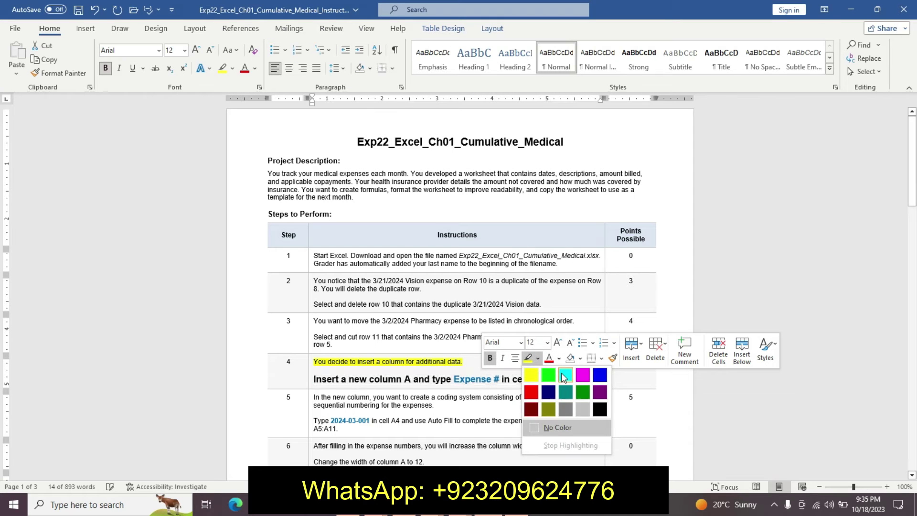
pyautogui.click(559, 369)
pyautogui.moveTo(913, 190); pyautogui.dragTo(913, 215)
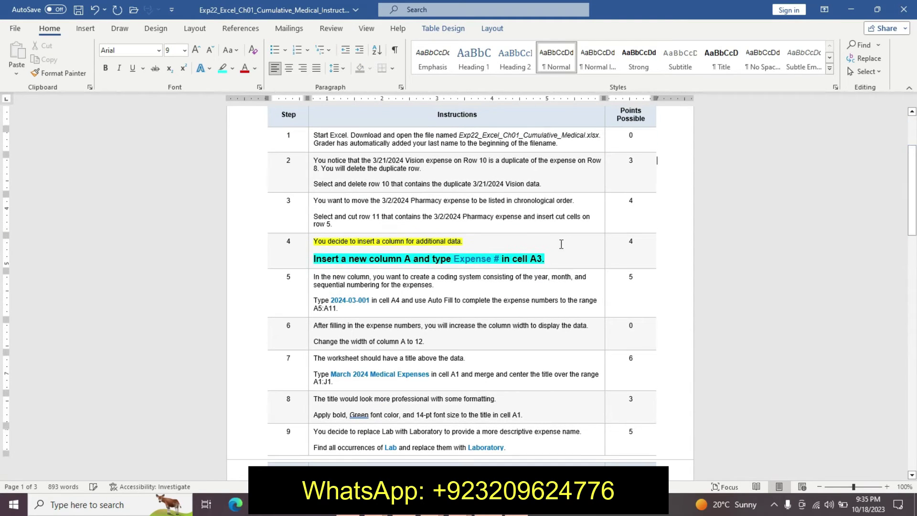
pyautogui.moveTo(457, 262); pyautogui.dragTo(488, 264)
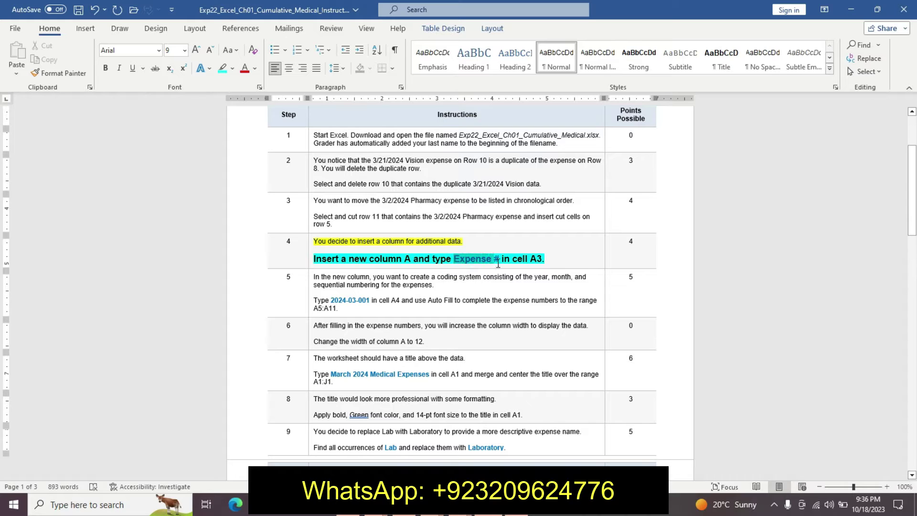
pyautogui.hotkey('ctrl', 'c')
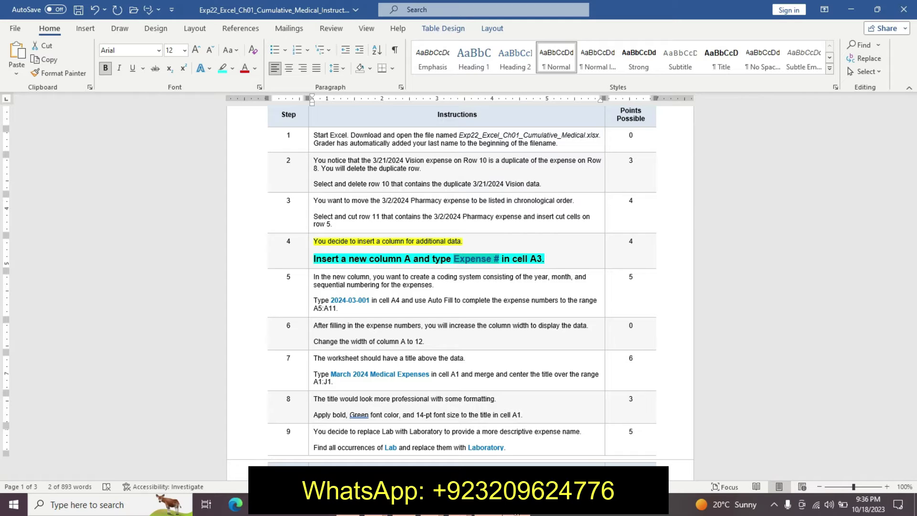
# Insert a blank column A in the Excel worksheet.
pyautogui.click(516, 447)
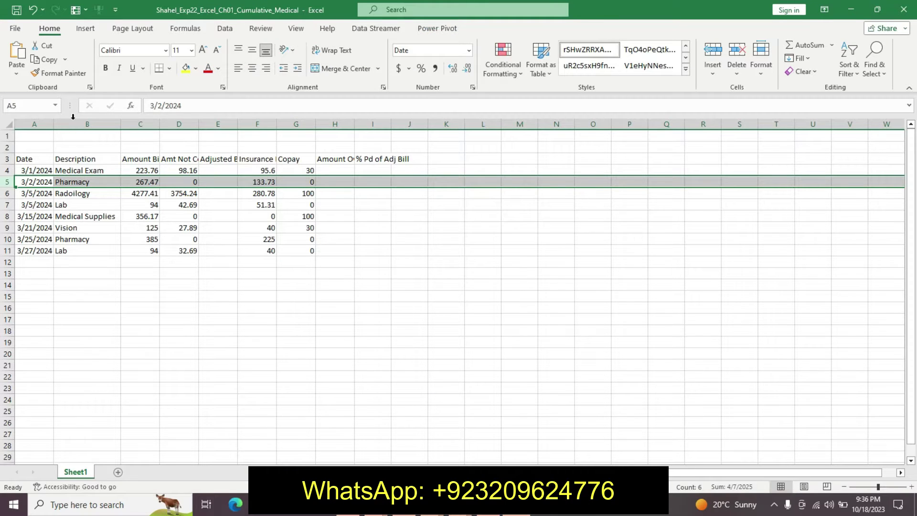
pyautogui.click(32, 123)
pyautogui.rightClick(33, 124)
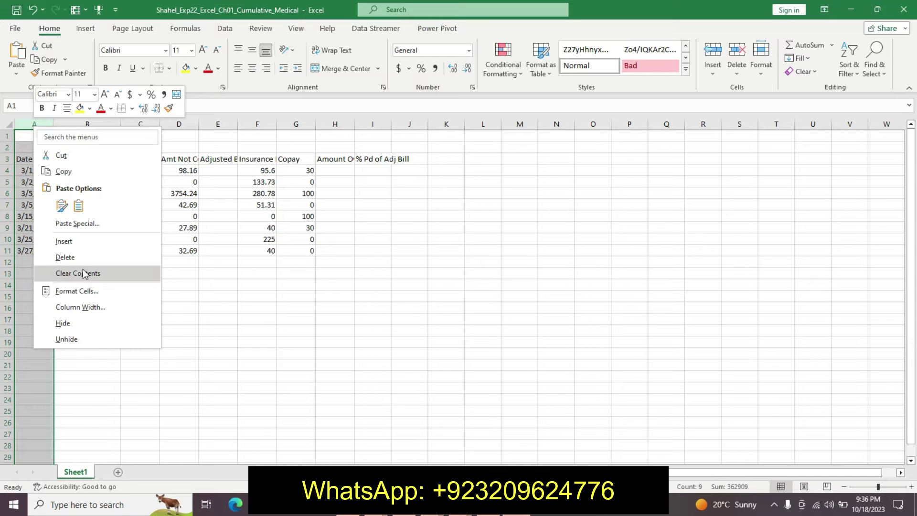
pyautogui.click(71, 242)
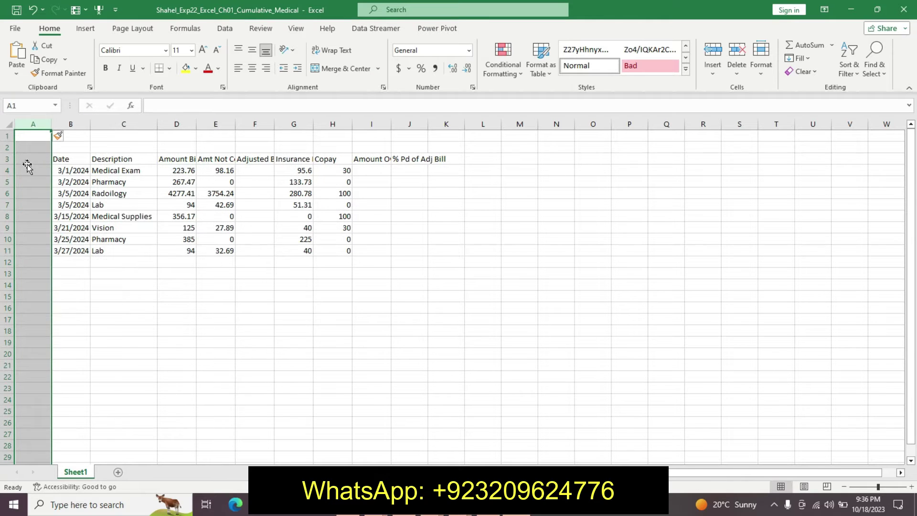
# Enter 'Expense #' in cell A3, then undo step 4's formatting in Word.
pyautogui.click(27, 163)
pyautogui.hotkey('alt', 'Tab')
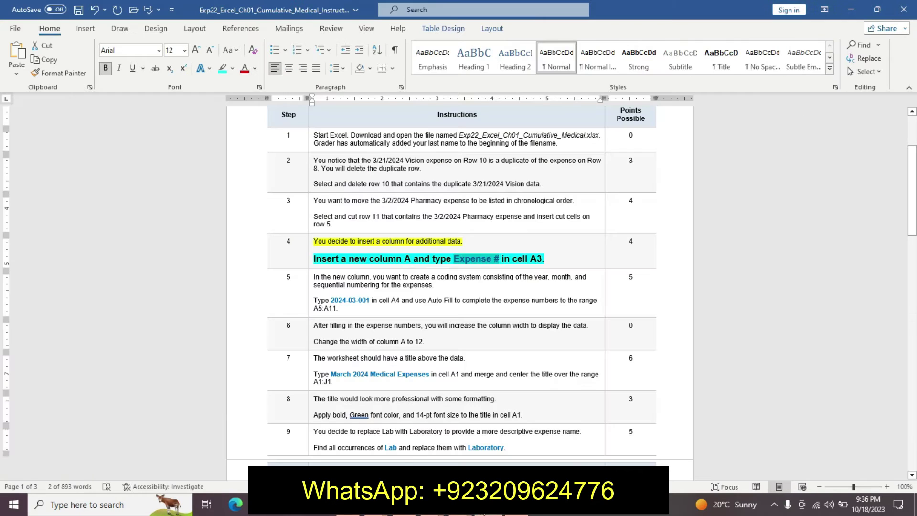
pyautogui.hotkey('alt', 'Tab')
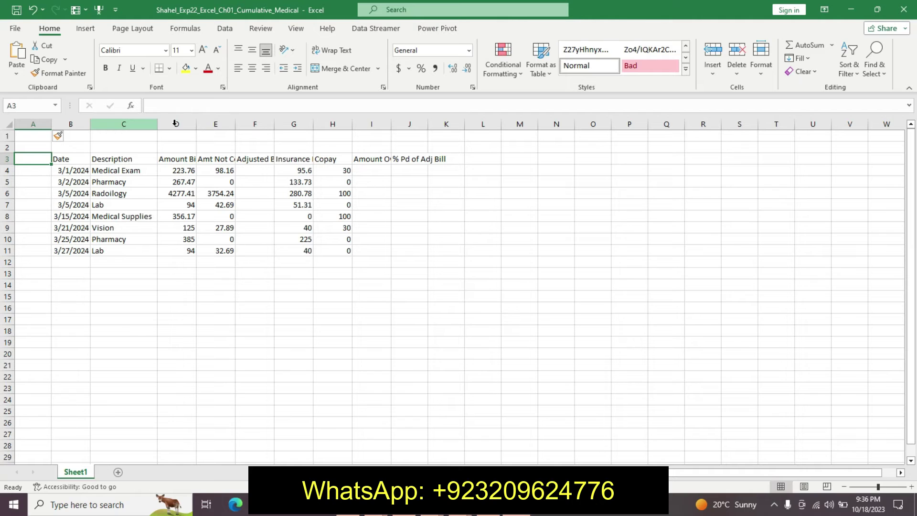
pyautogui.click(175, 109)
pyautogui.write('Expense #')
pyautogui.press('Return')
pyautogui.hotkey('alt', 'Tab')
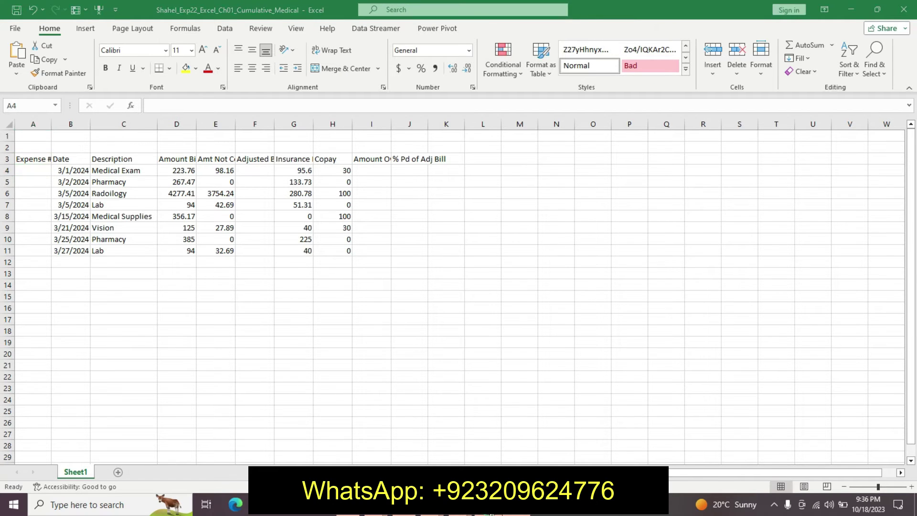
pyautogui.hotkey('ctrl', 'z')
pyautogui.hotkey('ctrl', 'z')
pyautogui.hotkey('ctrl', 'z')
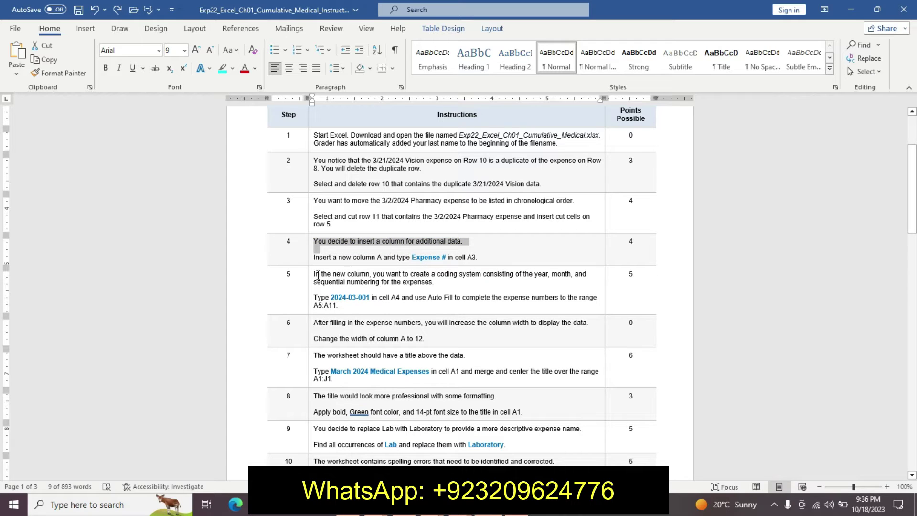
# Highlight step 5's first sentence yellow.
pyautogui.moveTo(314, 274); pyautogui.dragTo(409, 287)
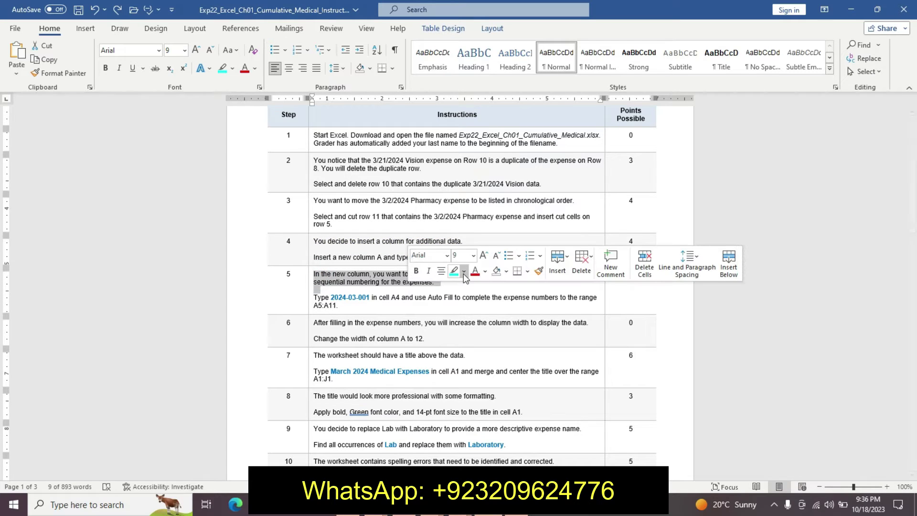
pyautogui.click(465, 279)
pyautogui.click(458, 289)
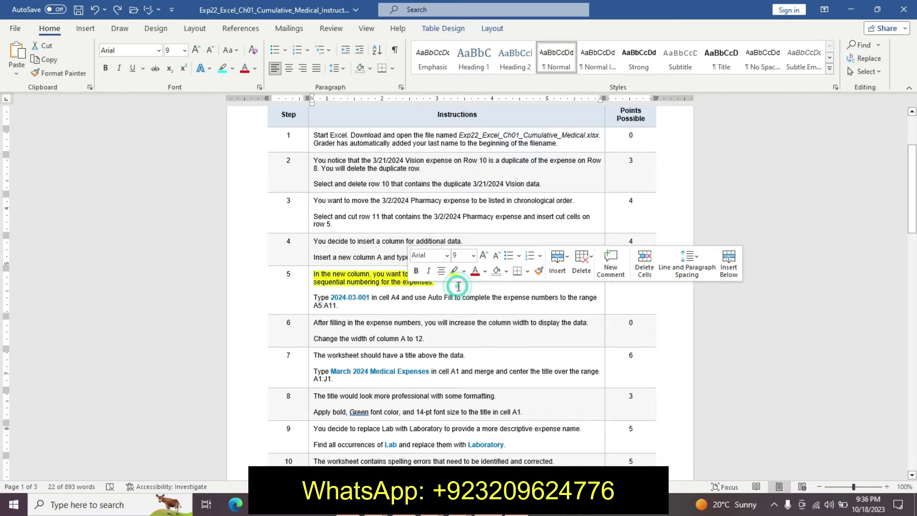
# Make step 5's Auto Fill paragraph 16 pt, bold and turquoise, then select 2024-03-001.
pyautogui.moveTo(315, 296); pyautogui.dragTo(339, 306)
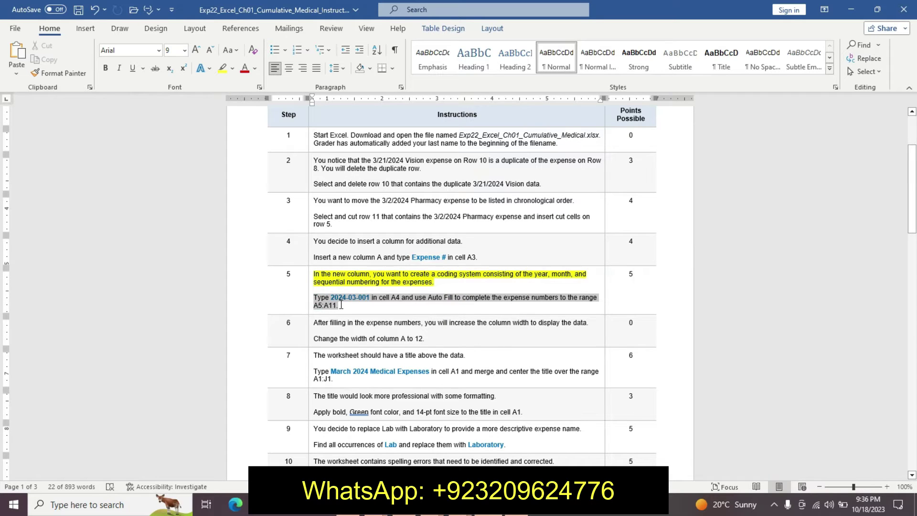
pyautogui.click(405, 269)
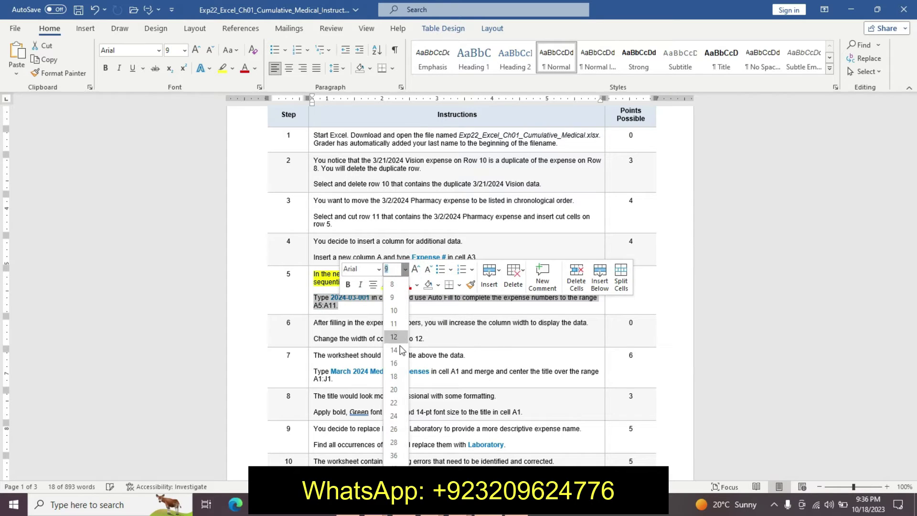
pyautogui.click(399, 363)
pyautogui.click(348, 284)
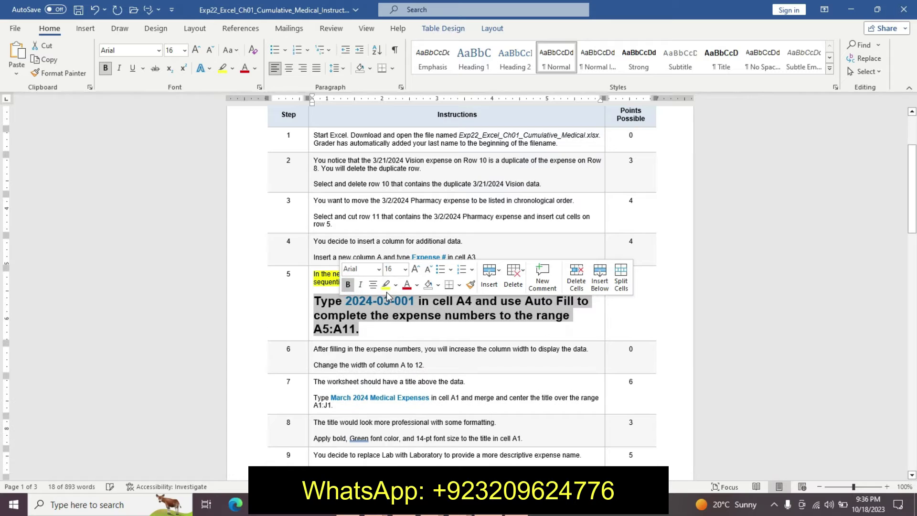
pyautogui.click(395, 285)
pyautogui.click(422, 301)
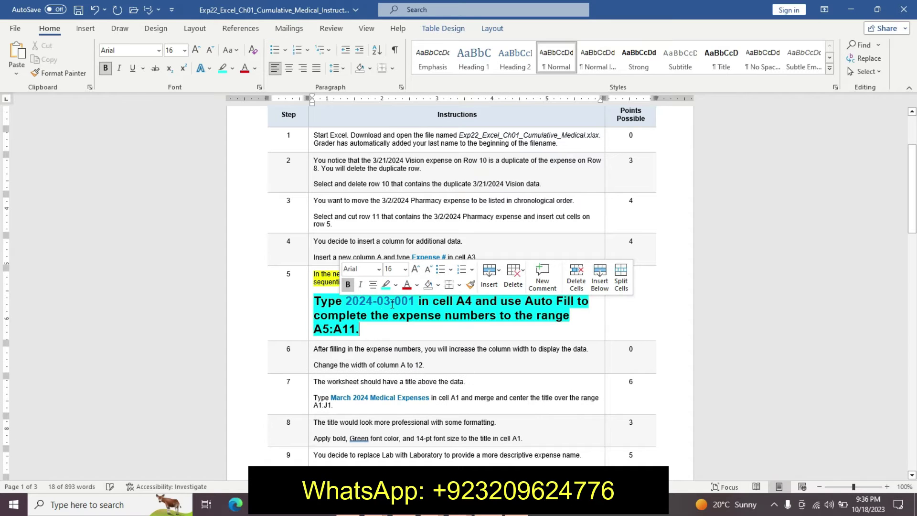
pyautogui.moveTo(346, 301); pyautogui.dragTo(415, 302)
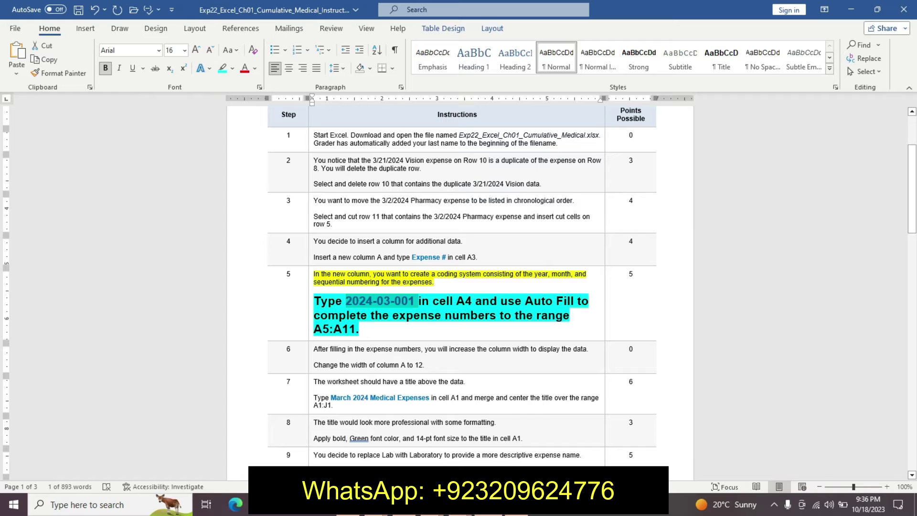
pyautogui.hotkey('alt', 'Tab')
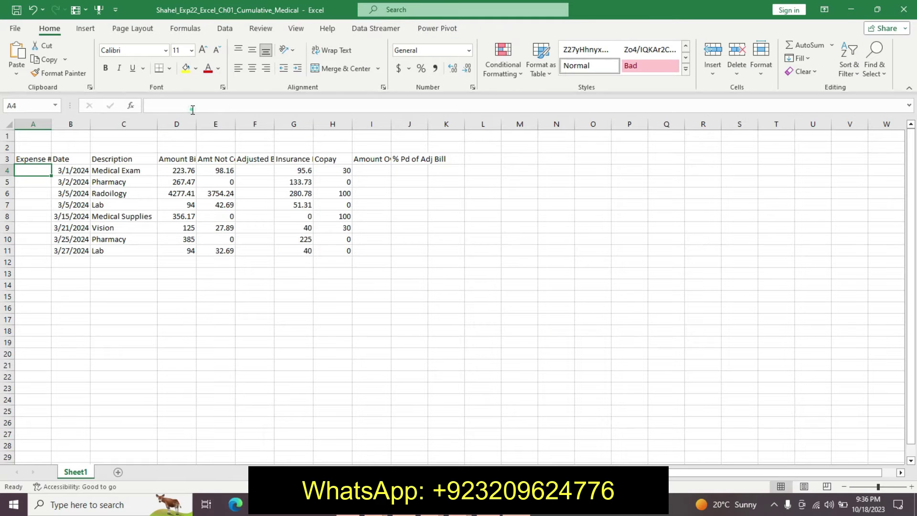
# Paste 2024-03-001 into A4 and fill the series down through A11.
pyautogui.click(192, 109)
pyautogui.hotkey('ctrl', 'v')
pyautogui.press('Return')
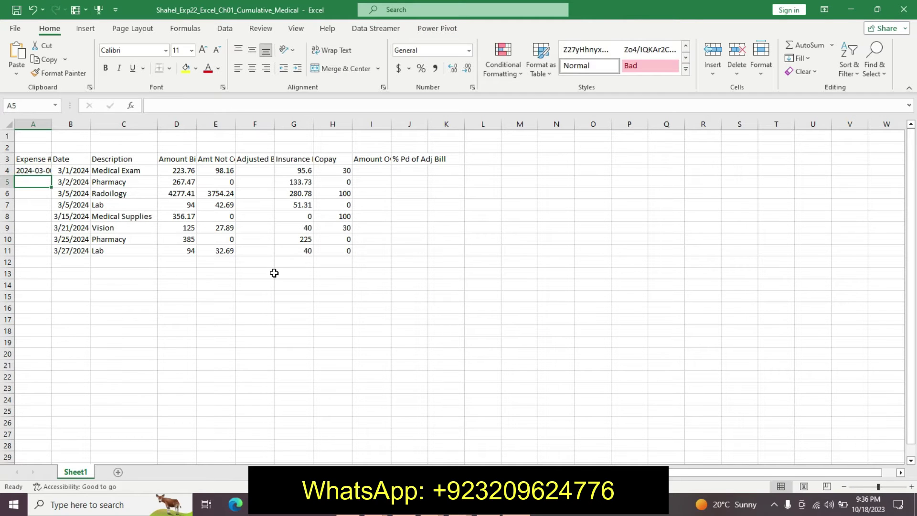
pyautogui.hotkey('alt', 'Tab')
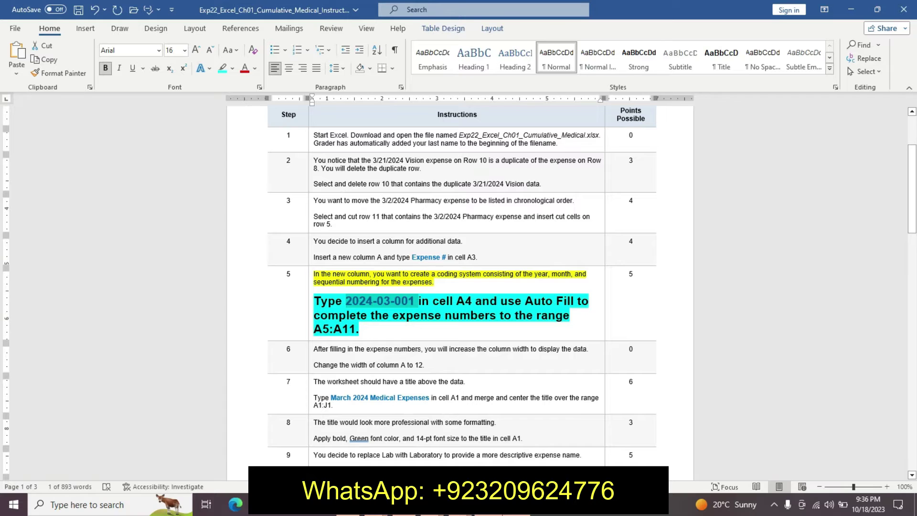
pyautogui.click(516, 446)
pyautogui.moveTo(516, 504)
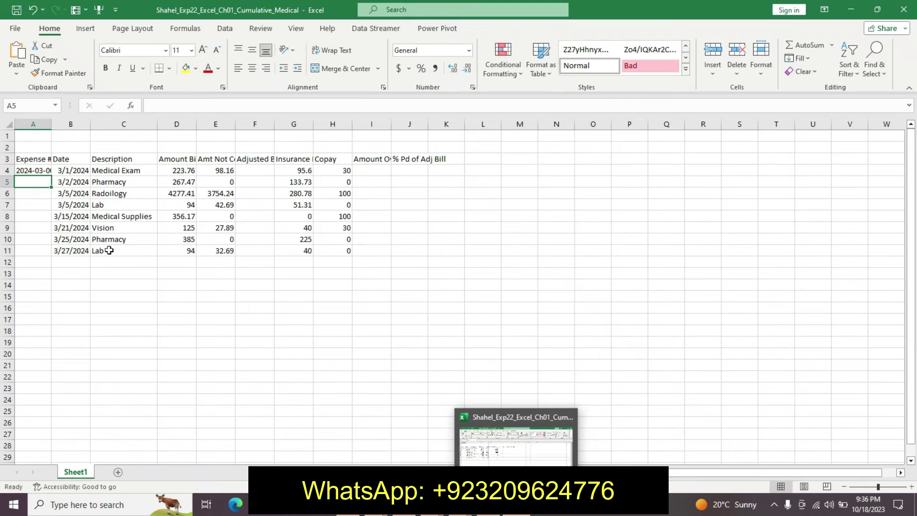
pyautogui.click(40, 171)
pyautogui.moveTo(52, 176); pyautogui.dragTo(52, 254)
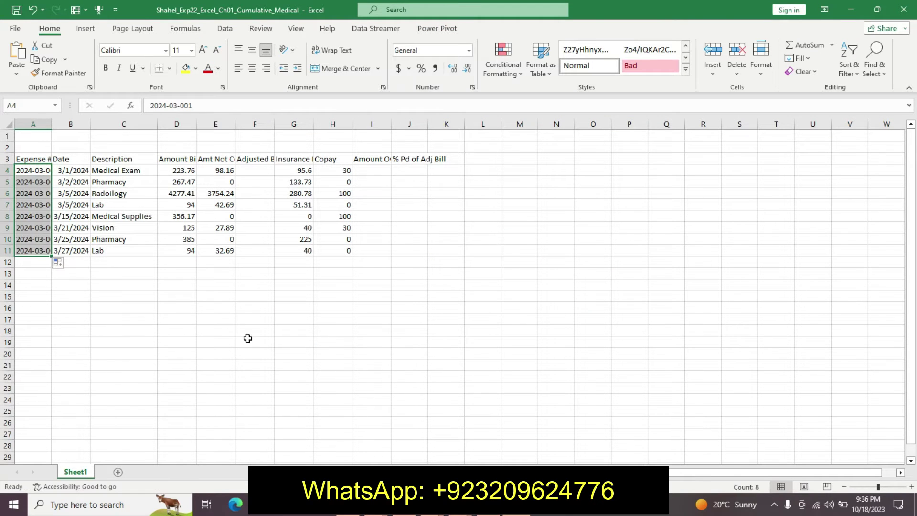
pyautogui.click(59, 263)
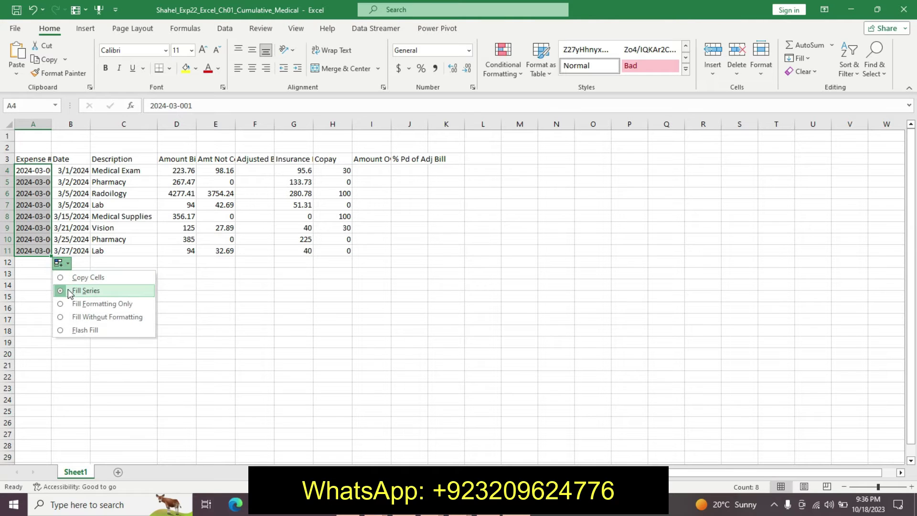
pyautogui.click(165, 318)
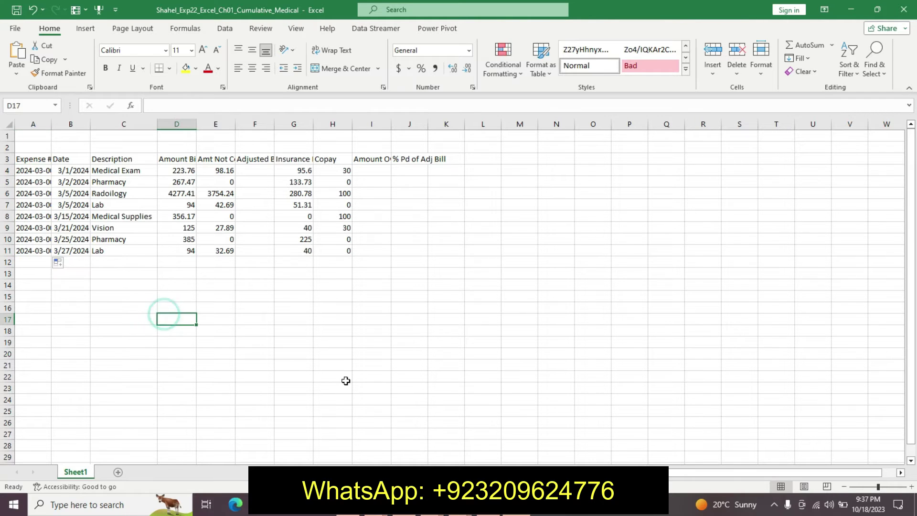
# Undo step 5's formatting in Word and highlight step 6's first sentence yellow.
pyautogui.hotkey('alt', 'Tab')
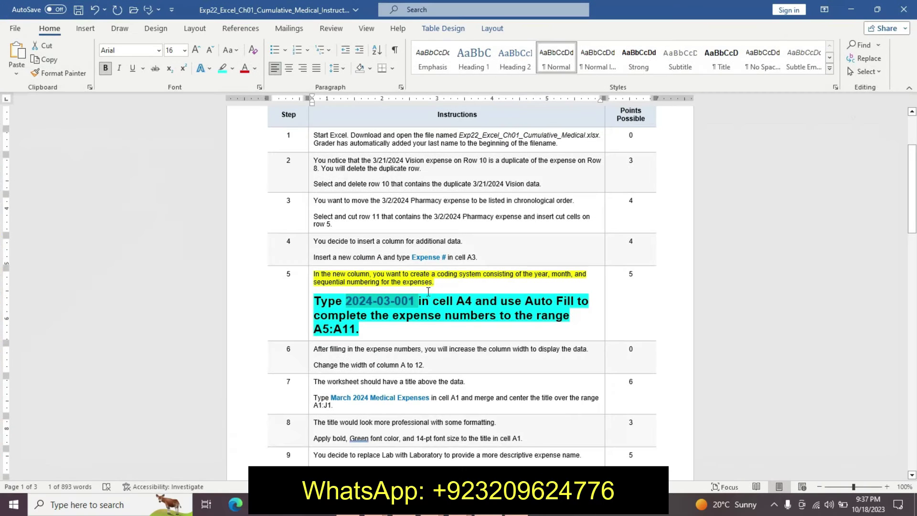
pyautogui.hotkey('ctrl', 'z')
pyautogui.hotkey('ctrl', 'z')
pyautogui.hotkey('ctrl', 'z')
pyautogui.hotkey('ctrl', 'z')
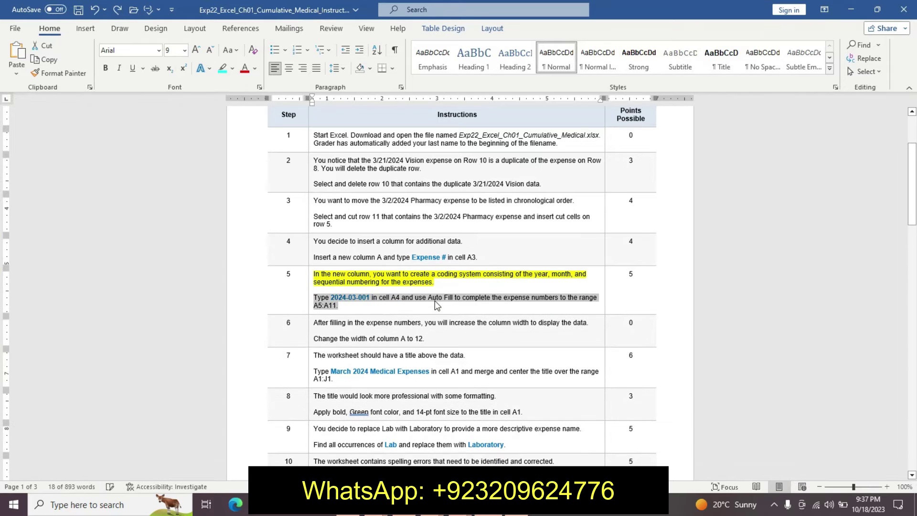
pyautogui.hotkey('ctrl', 'z')
pyautogui.hotkey('ctrl', 'z')
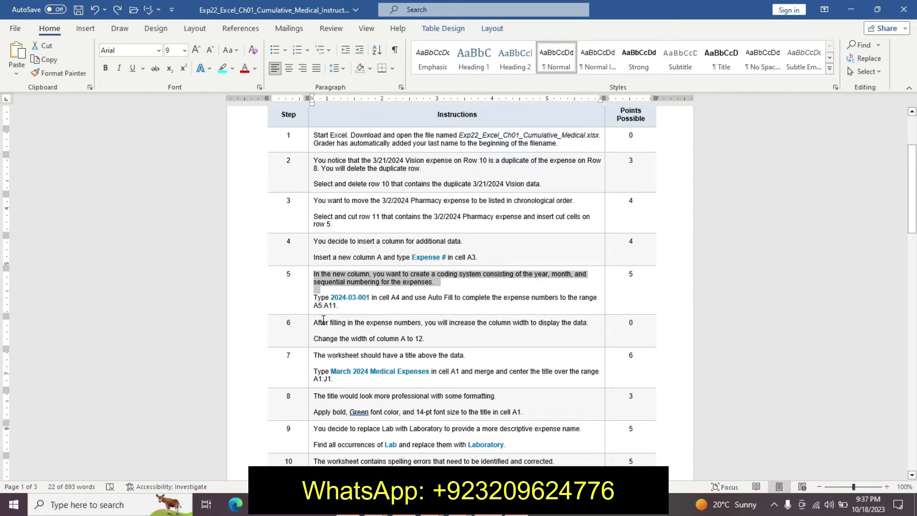
pyautogui.tripleClick(313, 323)
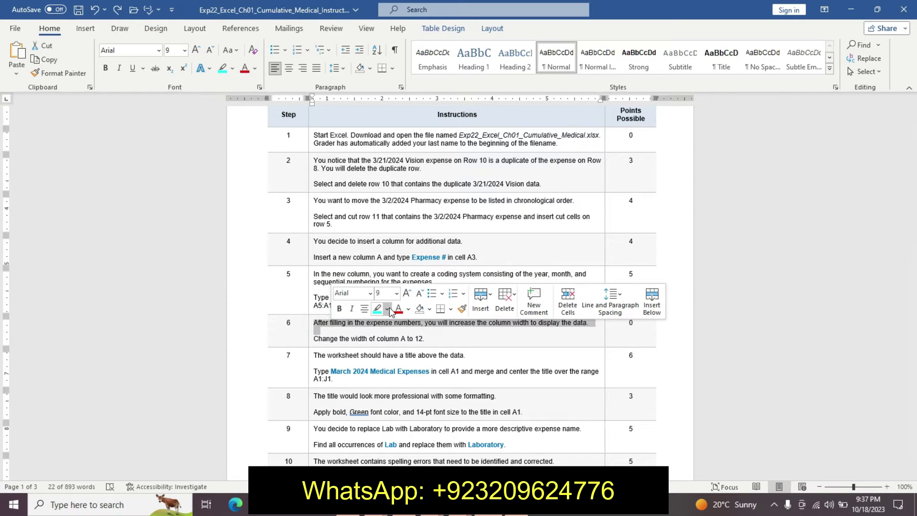
pyautogui.click(391, 311)
pyautogui.click(375, 322)
pyautogui.click(327, 340)
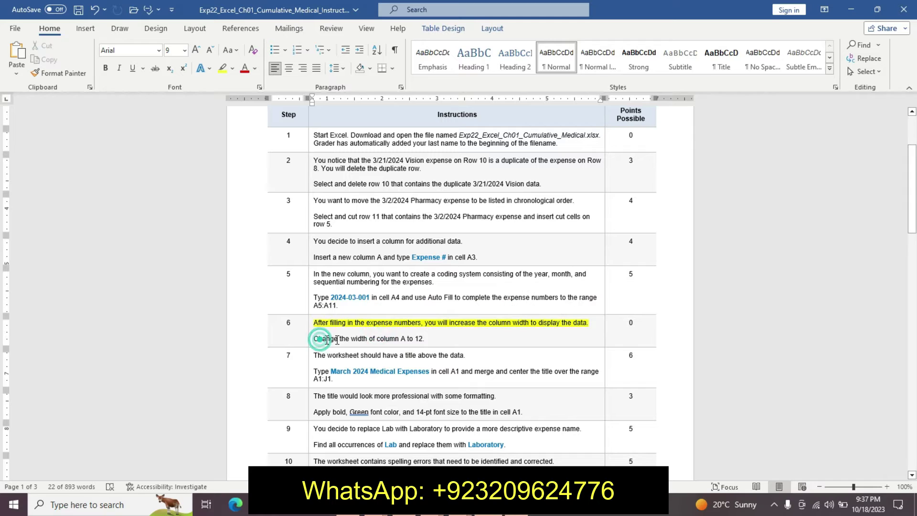
# Make step 6's 'Change the width of column A to 12' line 14 pt, bold, cyan-highlighted.
pyautogui.moveTo(319, 339); pyautogui.dragTo(465, 336)
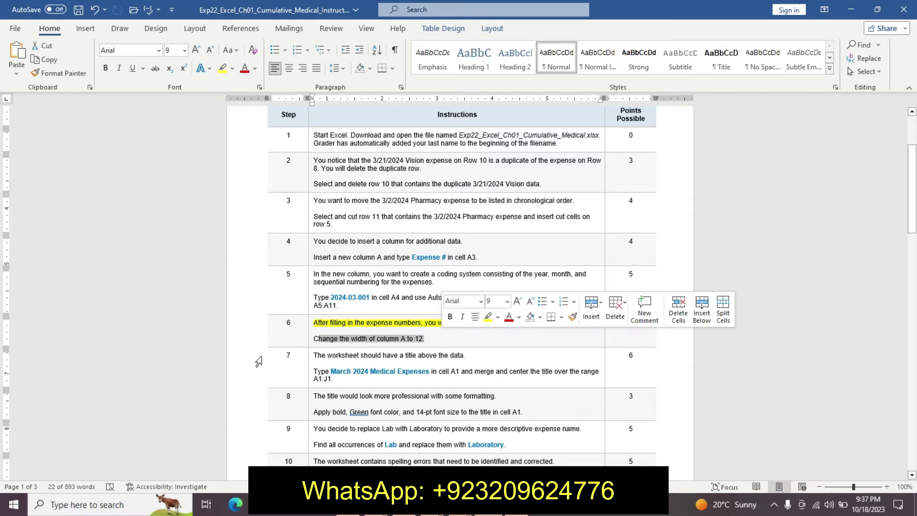
pyautogui.moveTo(312, 339); pyautogui.dragTo(432, 340)
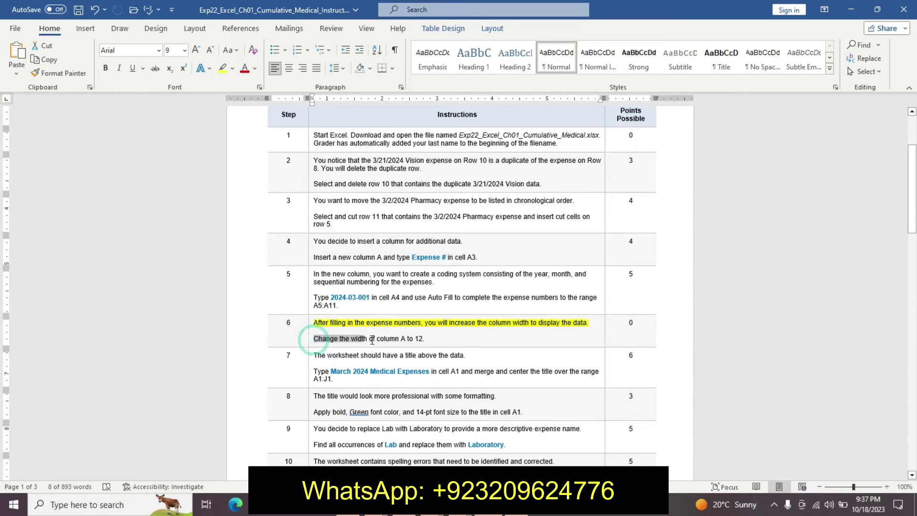
pyautogui.click(497, 304)
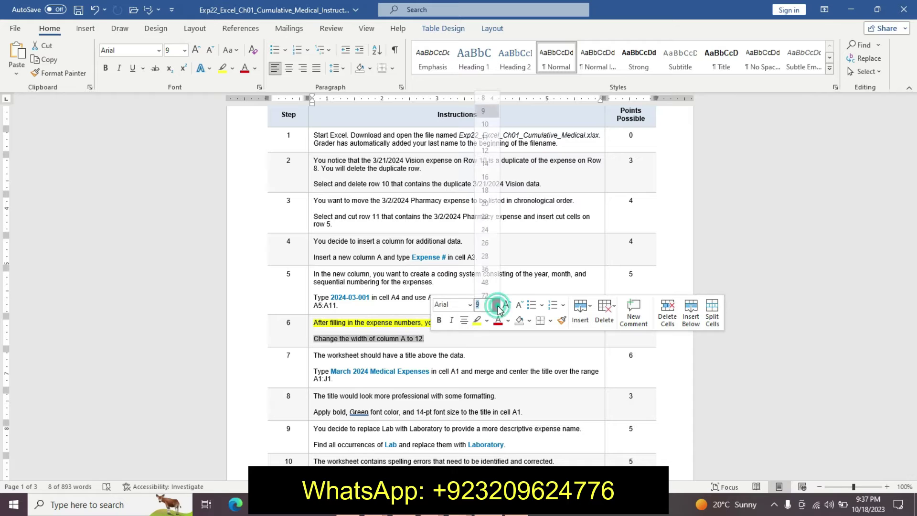
pyautogui.click(485, 158)
pyautogui.click(439, 320)
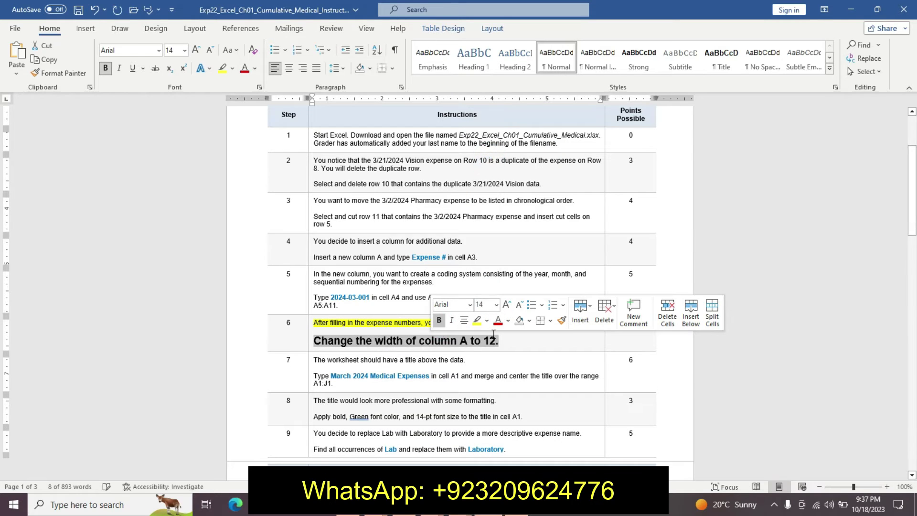
pyautogui.click(487, 320)
pyautogui.click(514, 338)
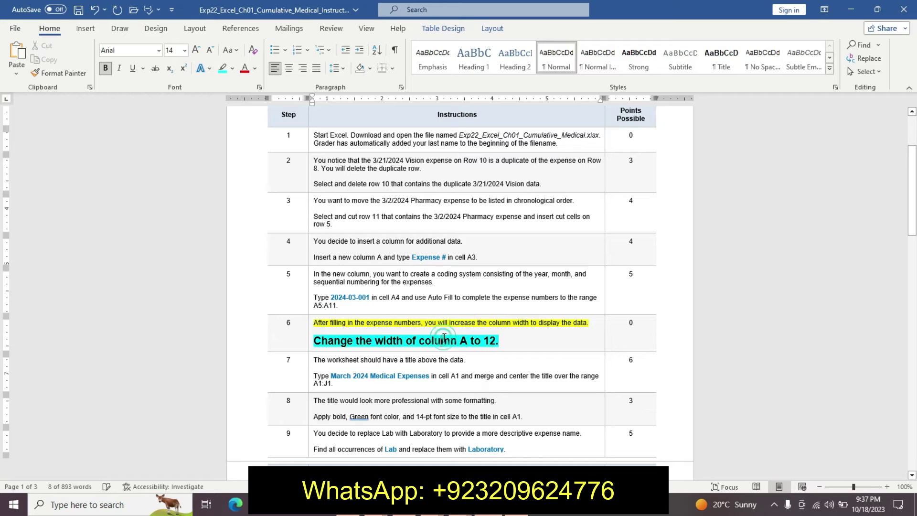
# Set Excel column A's width to 12, then switch back to the Word instructions.
pyautogui.click(514, 514)
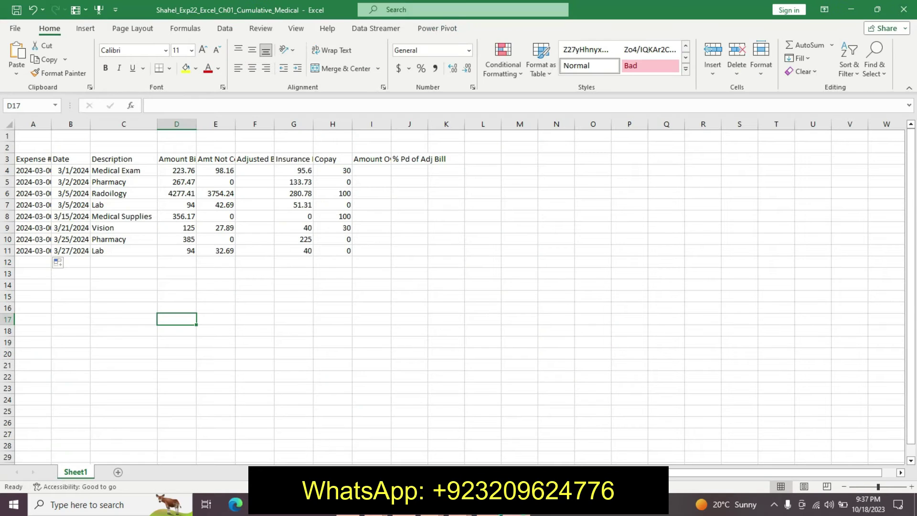
pyautogui.click(38, 125)
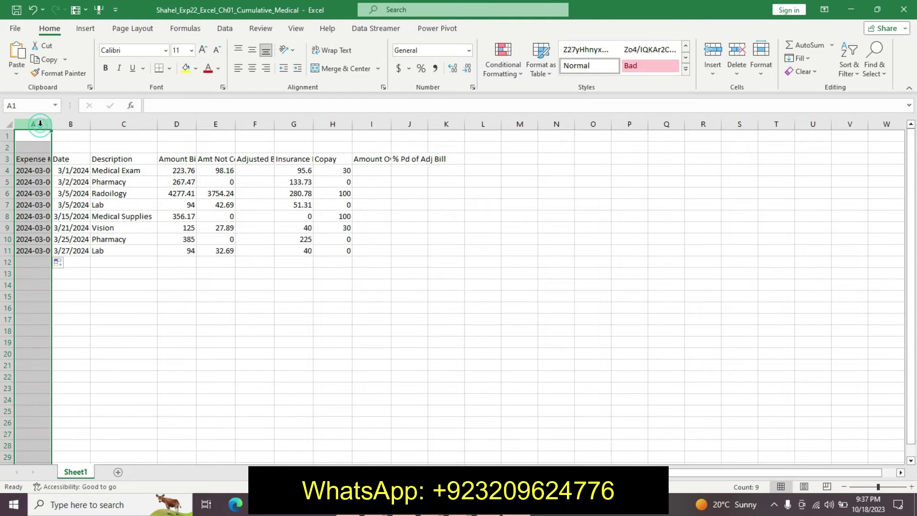
pyautogui.rightClick(39, 125)
pyautogui.click(91, 306)
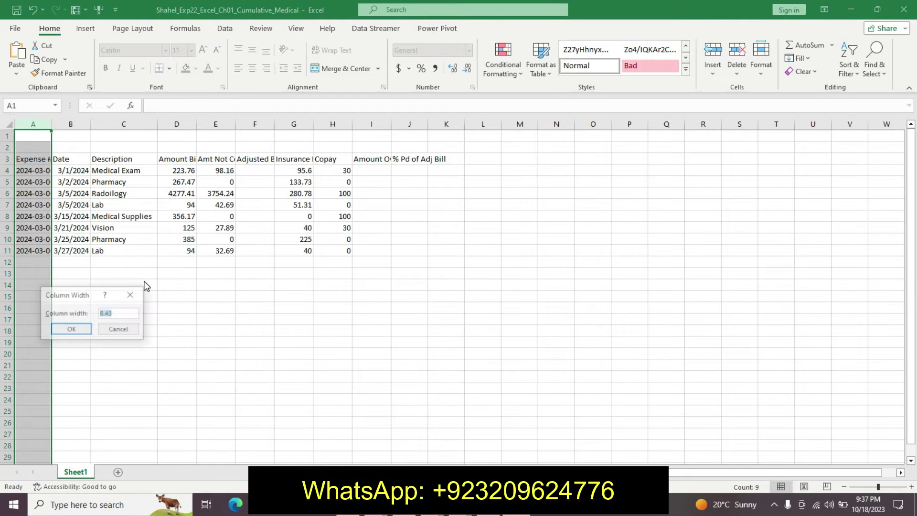
pyautogui.write('2024-03-01')
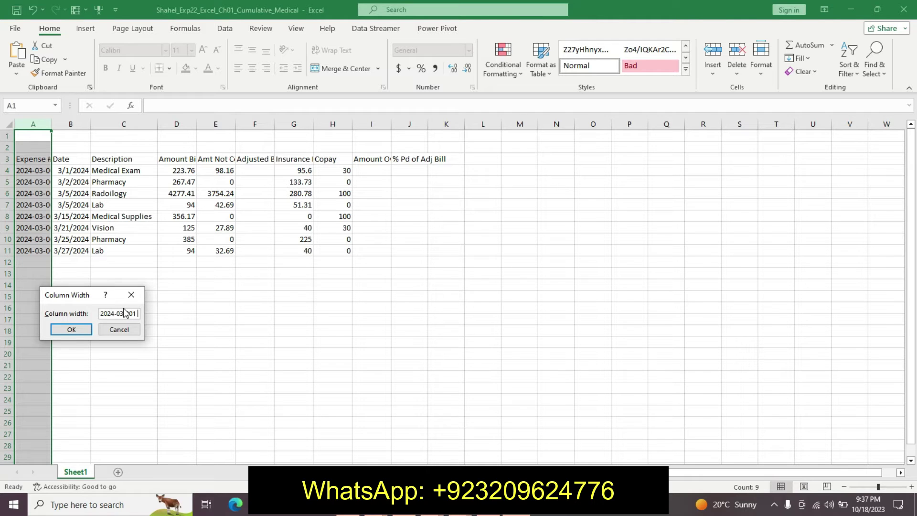
pyautogui.doubleClick(137, 314)
pyautogui.press('BackSpace')
pyautogui.click(81, 329)
pyautogui.hotkey('alt', 'Tab')
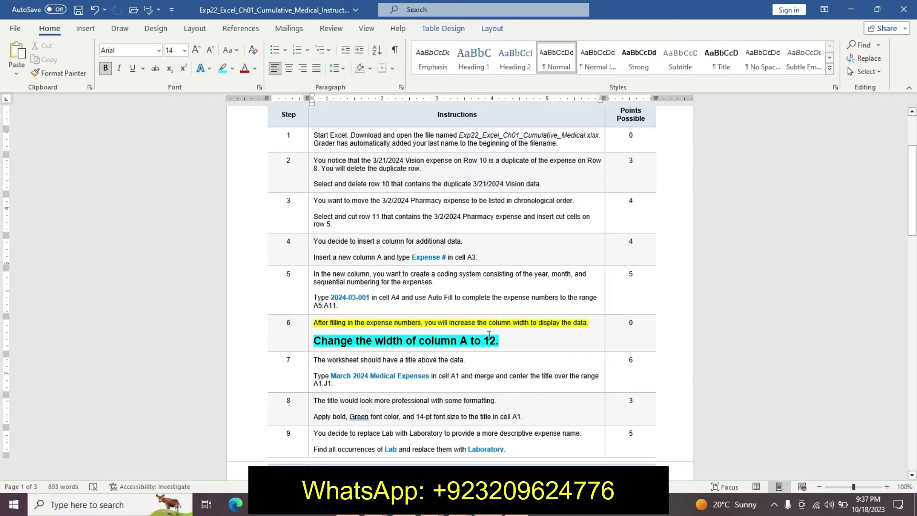
# Undo step 6's formatting and highlight step 7's first sentence yellow.
pyautogui.hotkey('ctrl', 'z')
pyautogui.hotkey('ctrl', 'z')
pyautogui.hotkey('ctrl', 'z')
pyautogui.hotkey('ctrl', 'z')
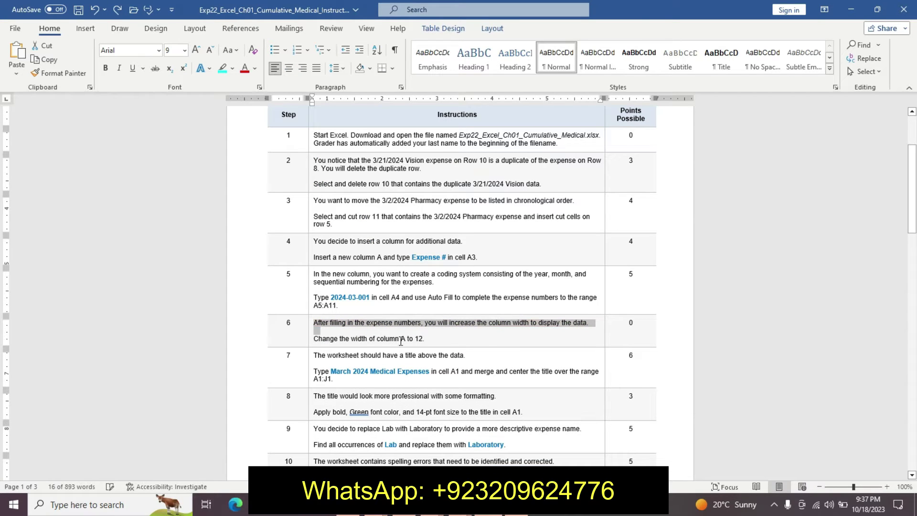
pyautogui.tripleClick(319, 355)
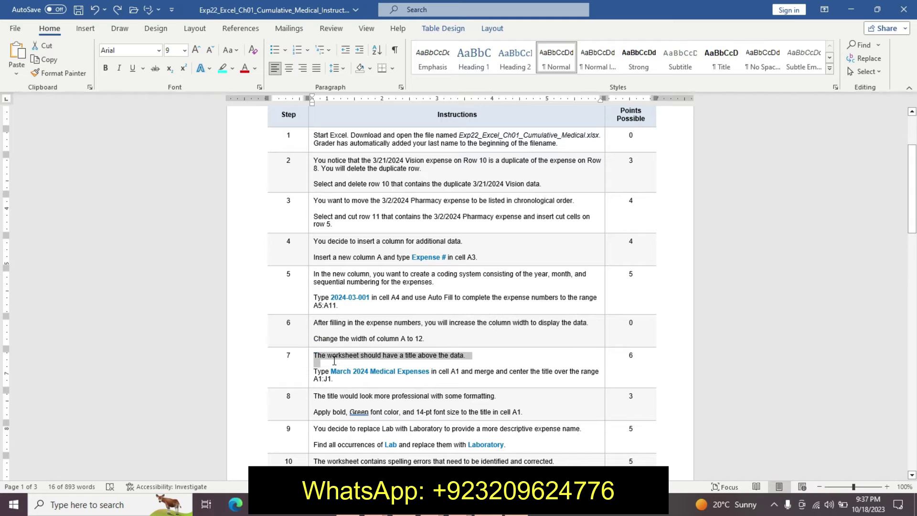
pyautogui.click(389, 345)
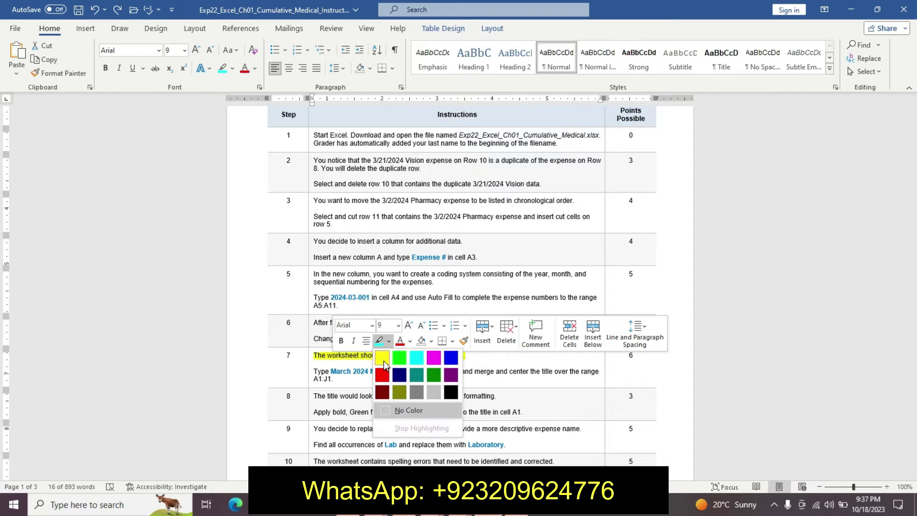
pyautogui.click(379, 359)
# Make step 7's title instruction line 14 pt, bold, with cyan highlight.
pyautogui.tripleClick(316, 371)
pyautogui.click(328, 377)
pyautogui.tripleClick(330, 376)
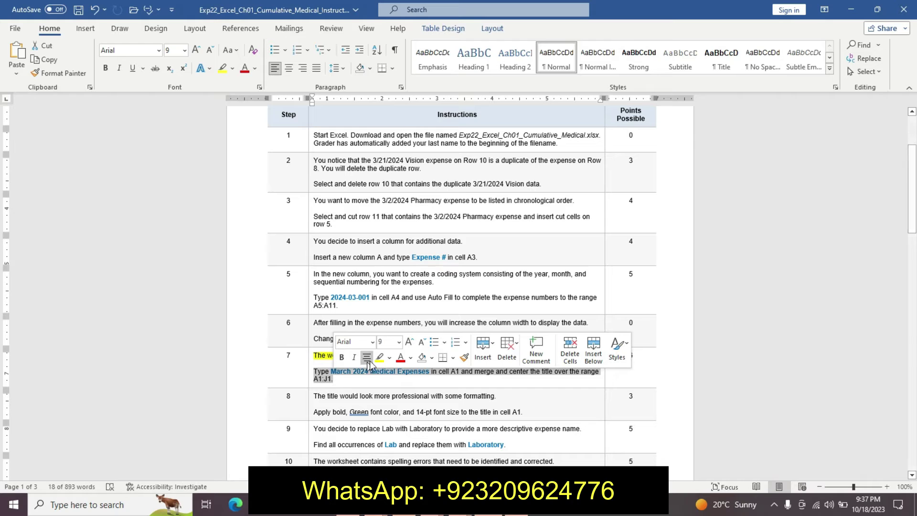
pyautogui.click(399, 342)
pyautogui.click(388, 196)
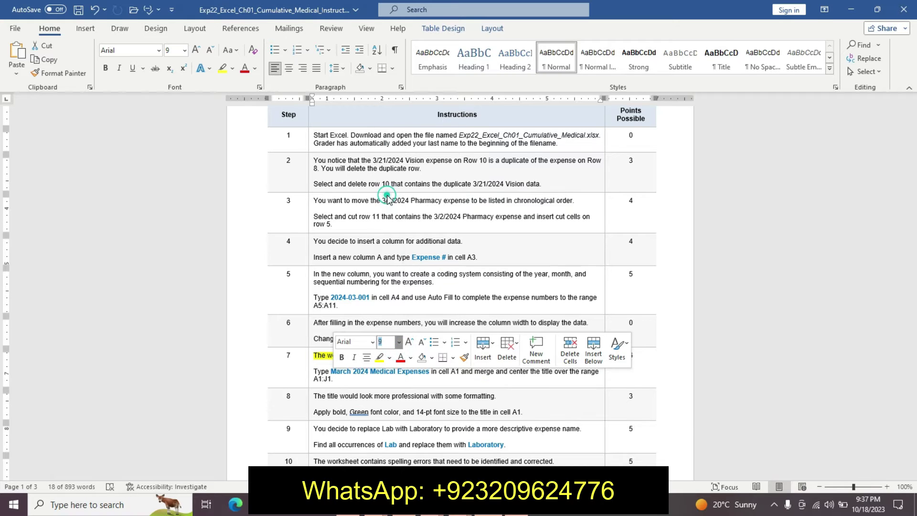
pyautogui.click(342, 357)
pyautogui.click(389, 358)
pyautogui.click(425, 376)
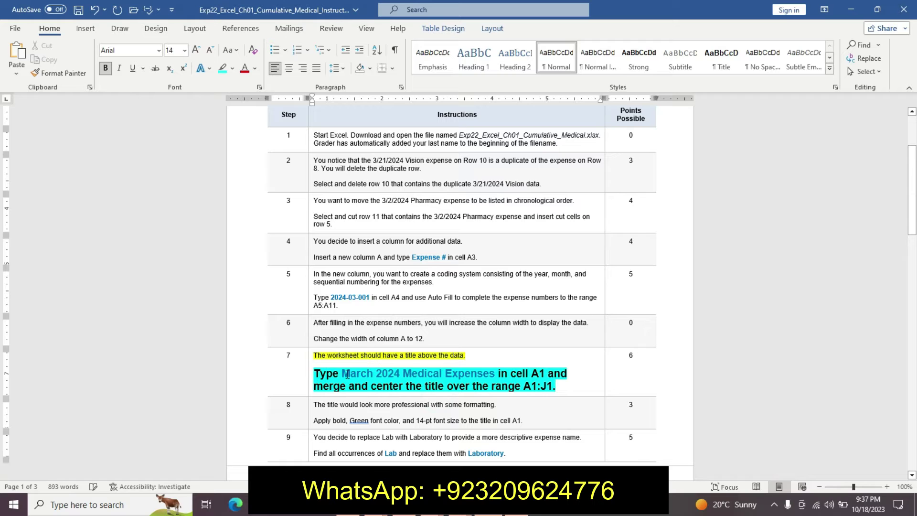
# Select the title text 'March 2024 Medical Expenses' and pick cell A1 in Excel.
pyautogui.moveTo(342, 373); pyautogui.dragTo(472, 370)
pyautogui.hotkey('ctrl', 'c')
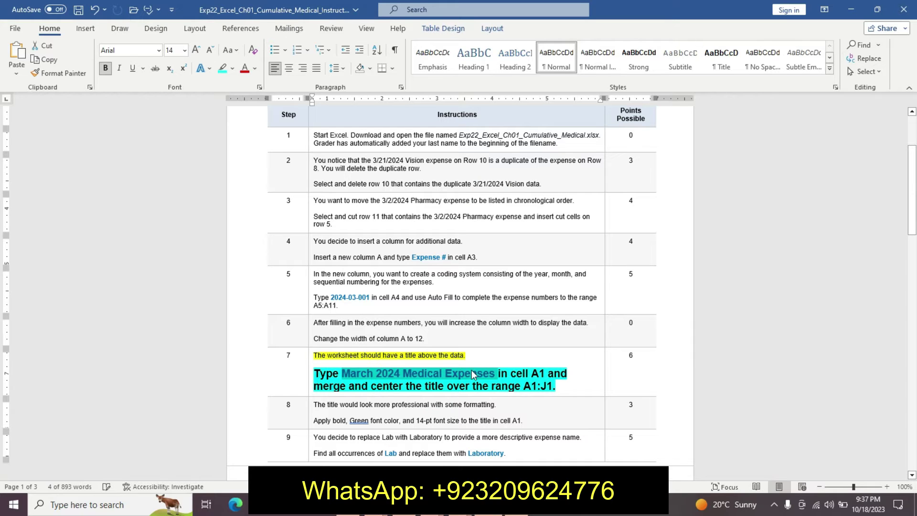
pyautogui.hotkey('alt', 'Tab')
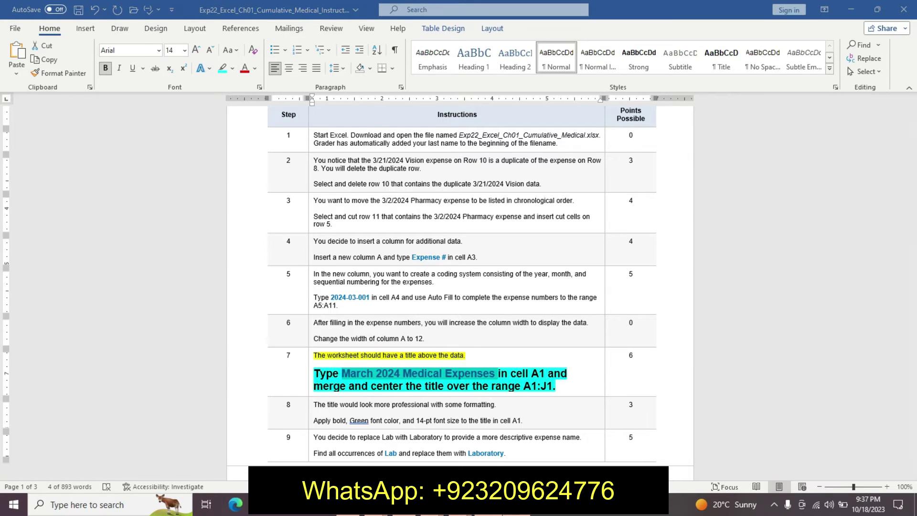
pyautogui.click(41, 136)
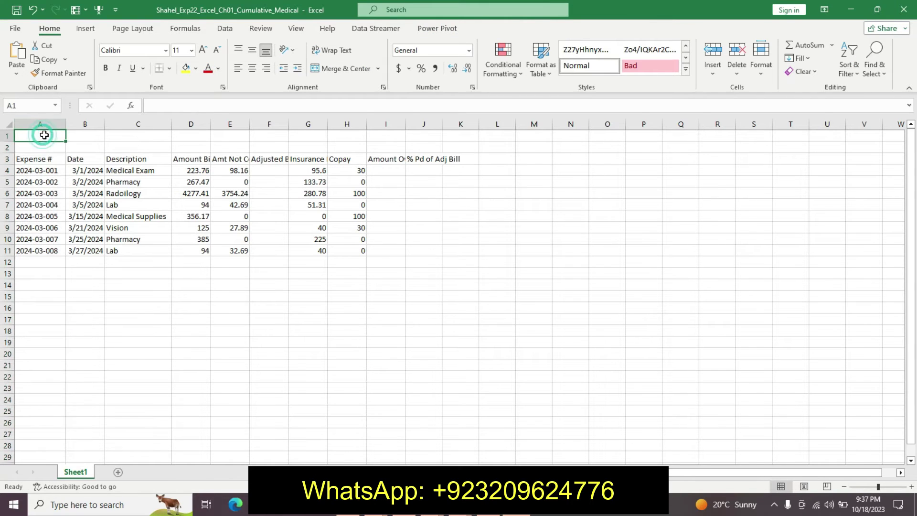
# Paste 'March 2024 Medical Expenses' into cell A1.
pyautogui.click(209, 109)
pyautogui.hotkey('ctrl', 'v')
pyautogui.press('Return')
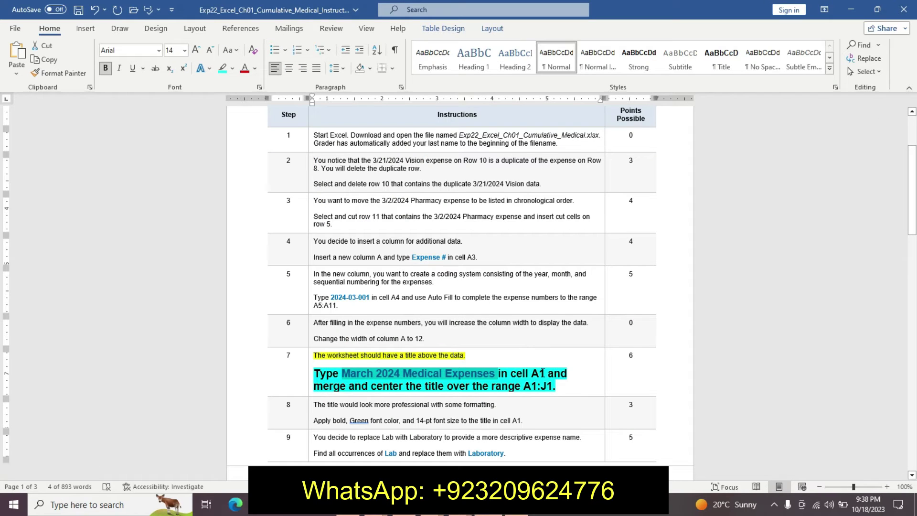
# Select A1:J1 and merge and center the title across it.
pyautogui.scroll(-1, 556, 368)
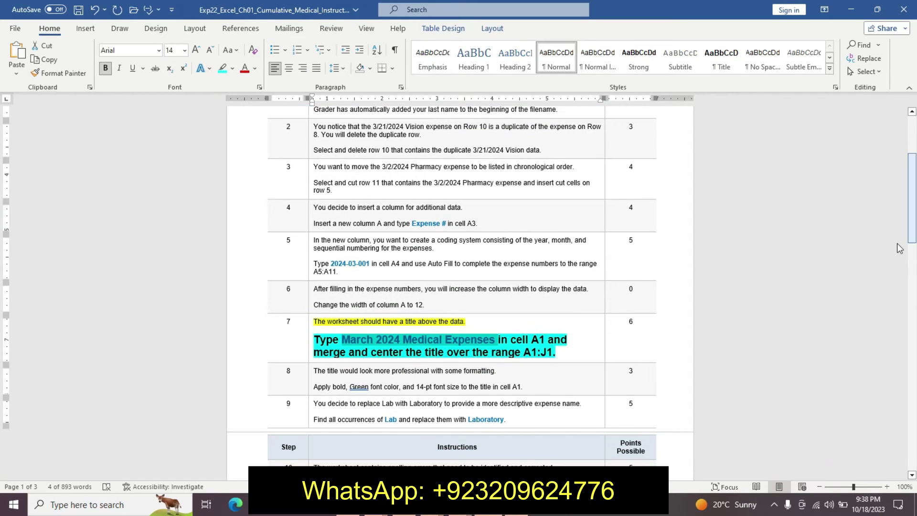
pyautogui.moveTo(526, 352); pyautogui.dragTo(550, 355)
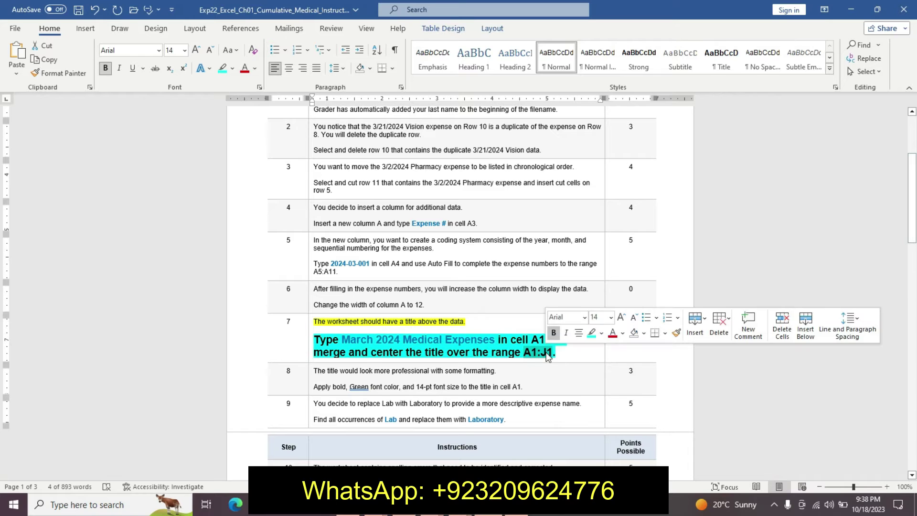
pyautogui.hotkey('alt', 'Tab')
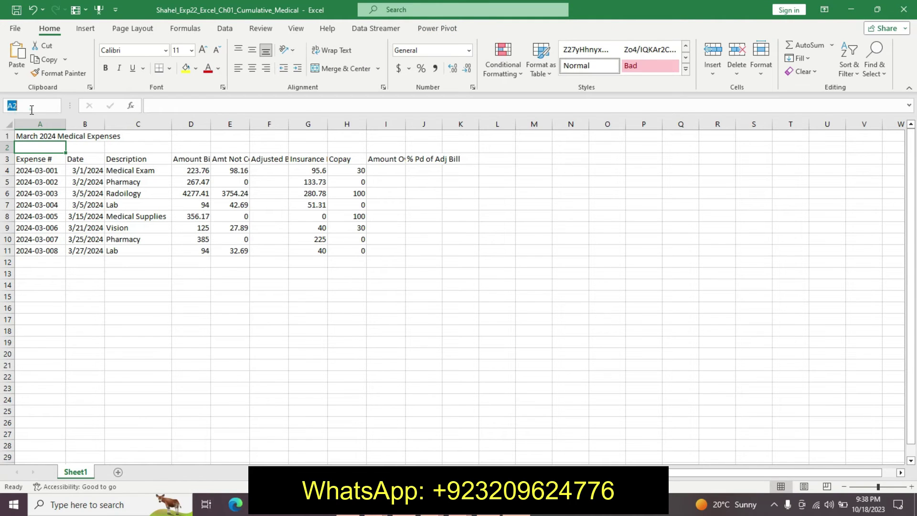
pyautogui.press('Return')
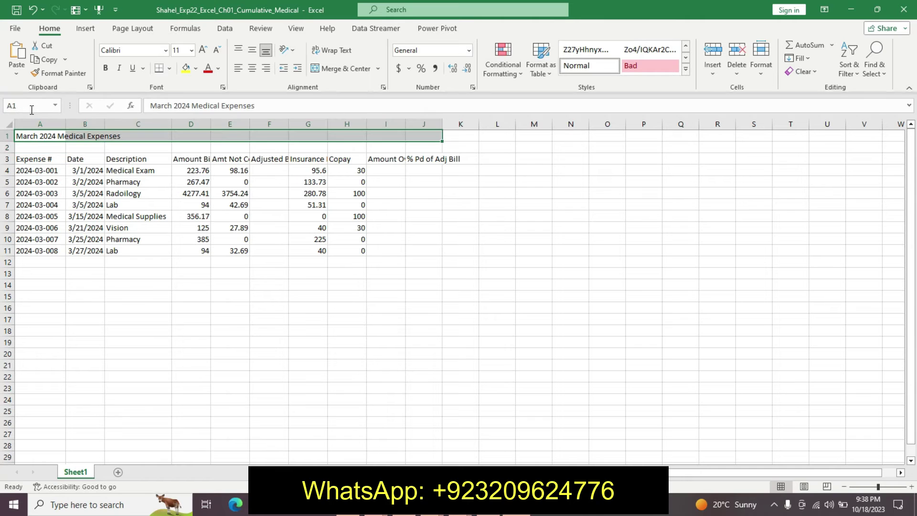
pyautogui.hotkey('alt', 'Tab')
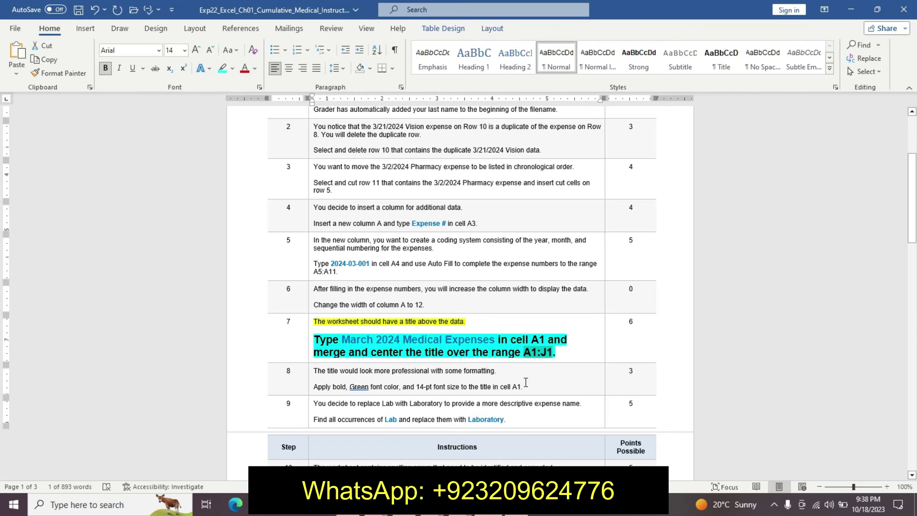
pyautogui.hotkey('alt', 'Tab')
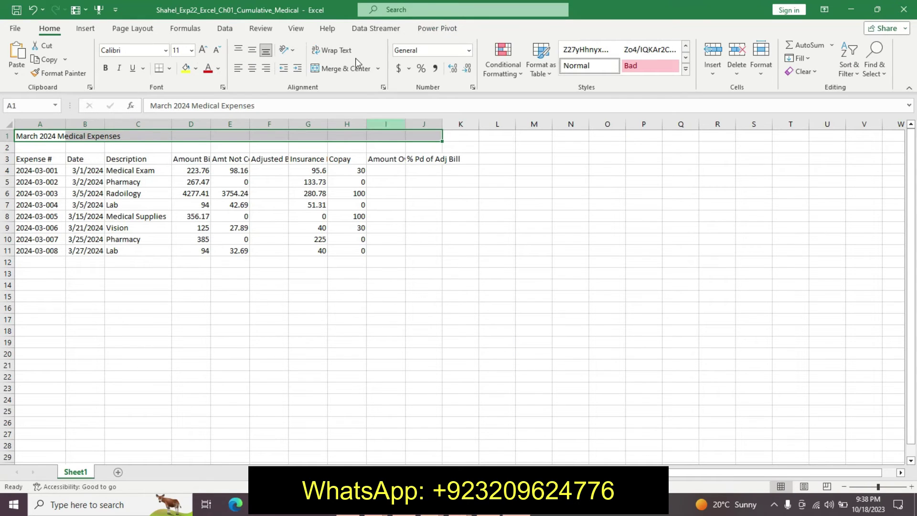
pyautogui.click(342, 70)
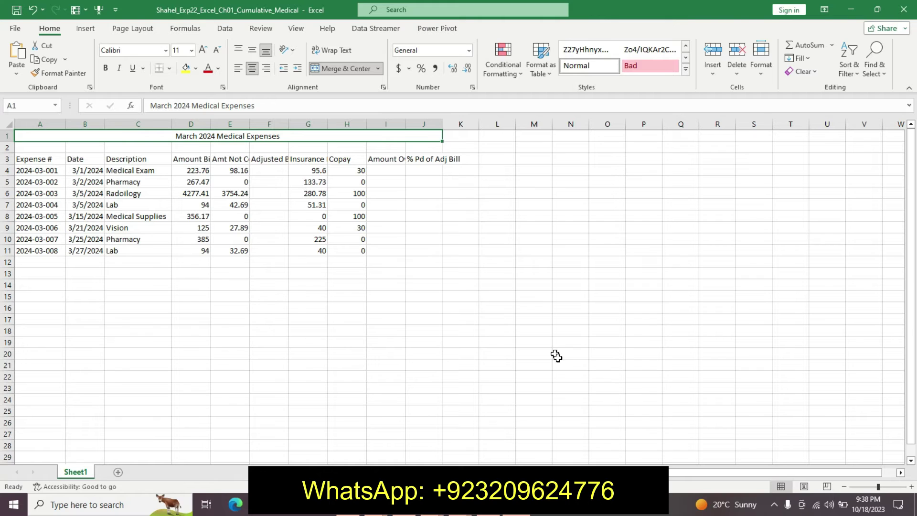
pyautogui.click(491, 514)
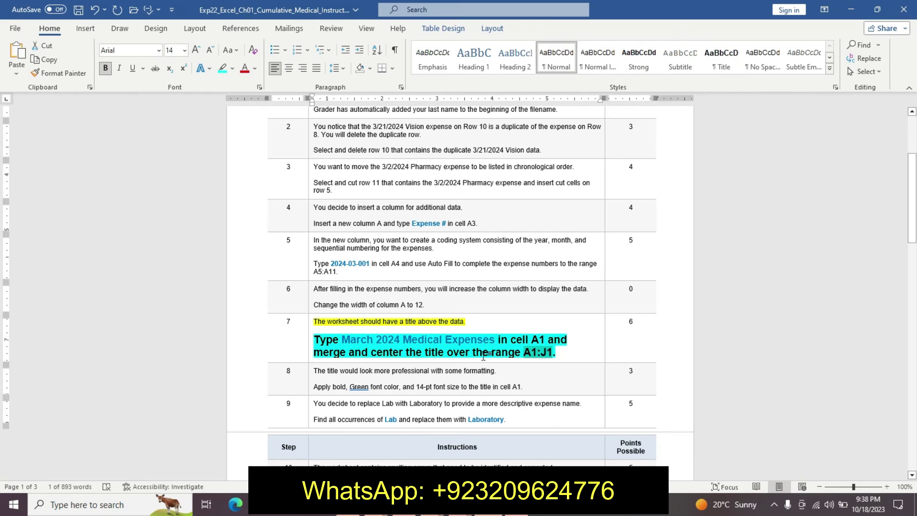
# Undo step 7's formatting and highlight step 8's first sentence yellow.
pyautogui.hotkey('ctrl', 'z')
pyautogui.hotkey('ctrl', 'z')
pyautogui.hotkey('ctrl', 'z')
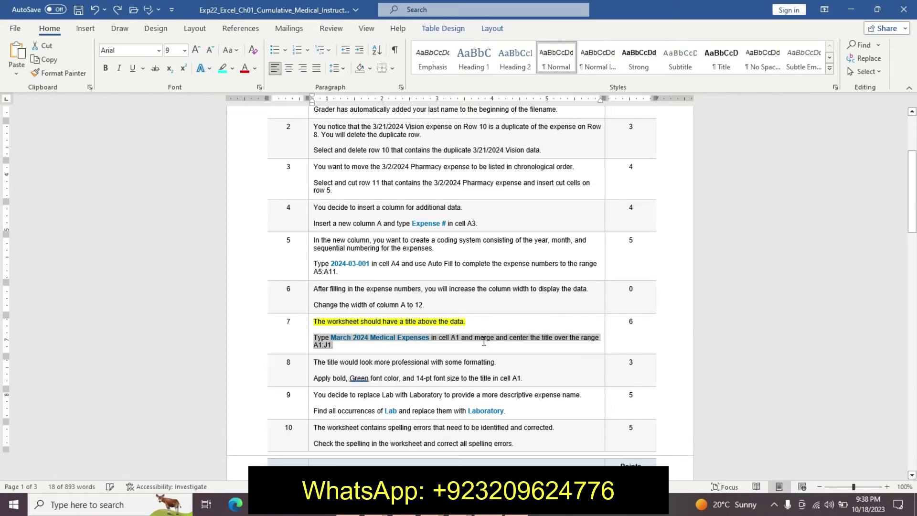
pyautogui.hotkey('ctrl', 'z')
pyautogui.click(321, 373)
pyautogui.tripleClick(318, 364)
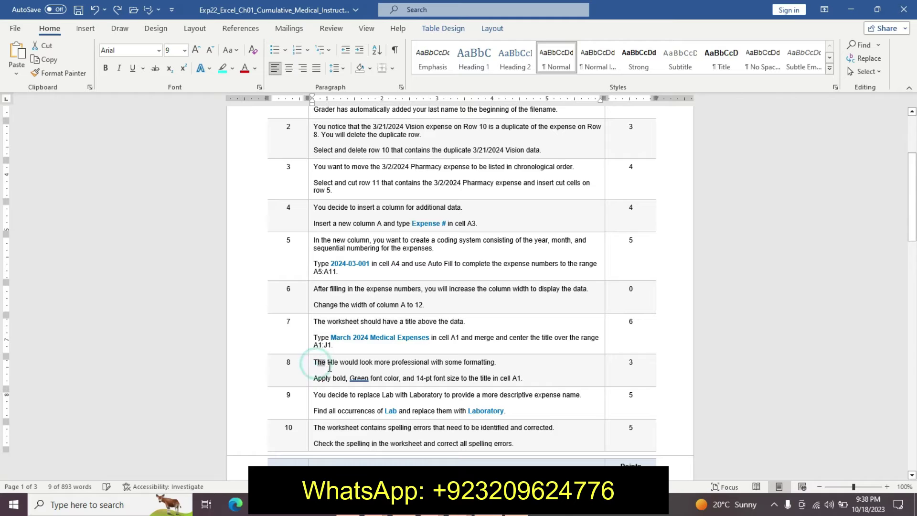
pyautogui.click(386, 352)
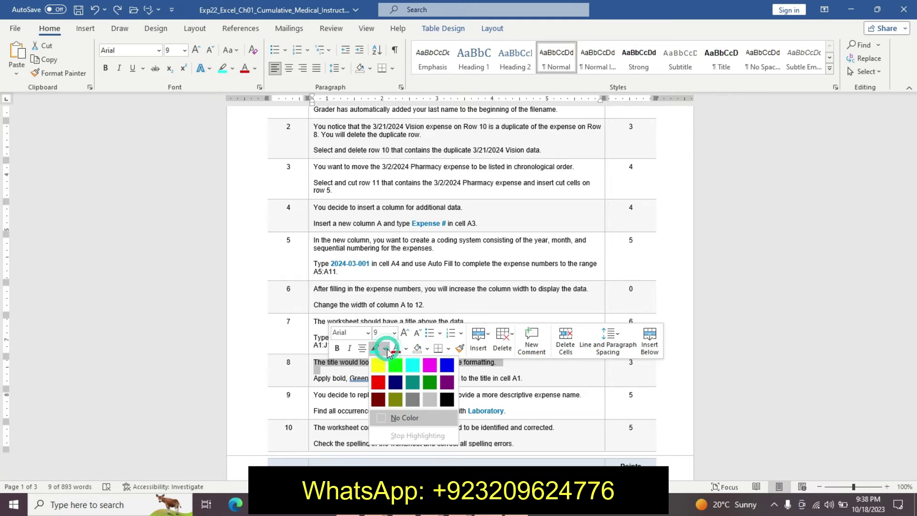
pyautogui.click(378, 365)
# Make step 8's second line 12 pt, bold, with cyan highlight.
pyautogui.moveTo(316, 378); pyautogui.dragTo(526, 380)
pyautogui.click(602, 348)
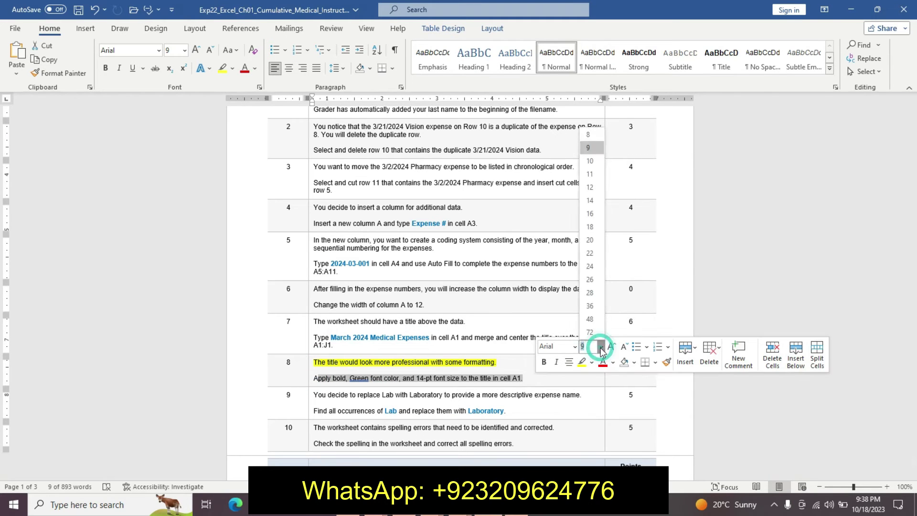
pyautogui.click(590, 187)
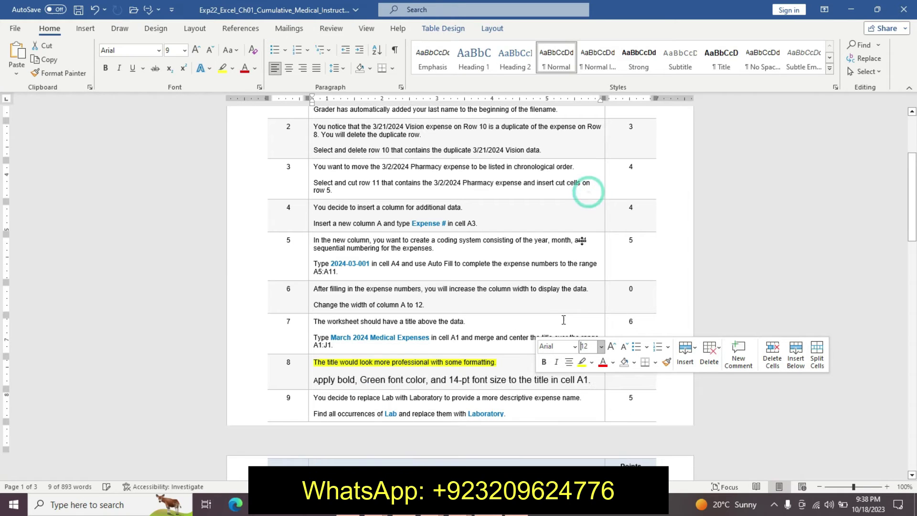
pyautogui.click(544, 362)
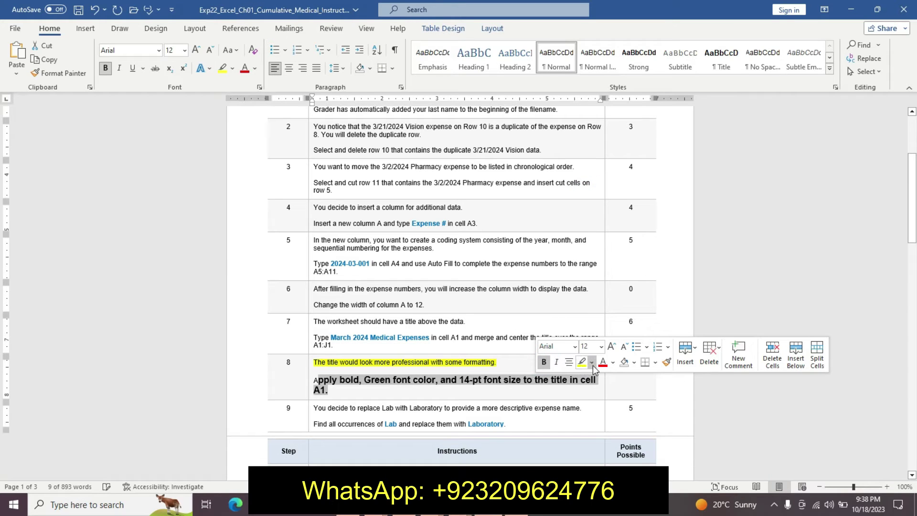
pyautogui.click(592, 362)
pyautogui.click(620, 381)
pyautogui.click(329, 385)
# Reformat step 8's instruction line as 11 pt bold with cyan highlight, then go to Excel.
pyautogui.moveTo(314, 381); pyautogui.dragTo(330, 390)
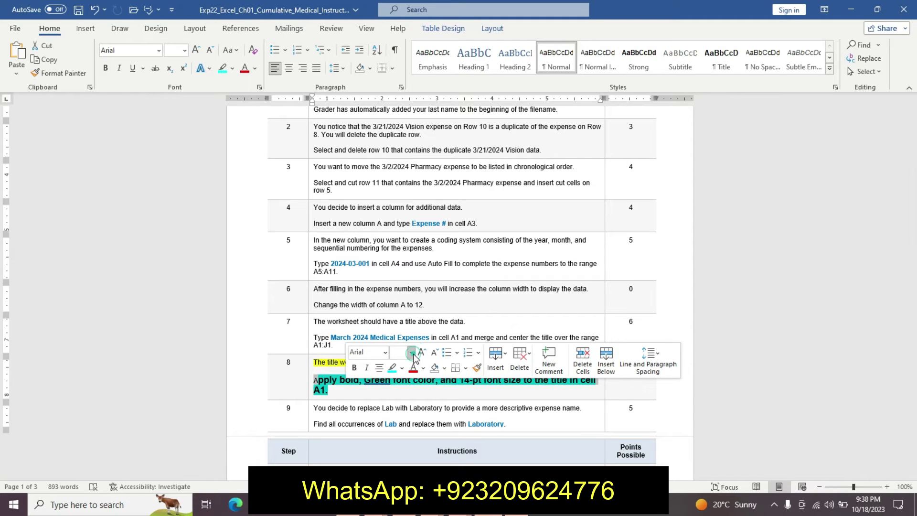
pyautogui.click(411, 352)
pyautogui.click(400, 181)
pyautogui.click(354, 367)
pyautogui.click(391, 368)
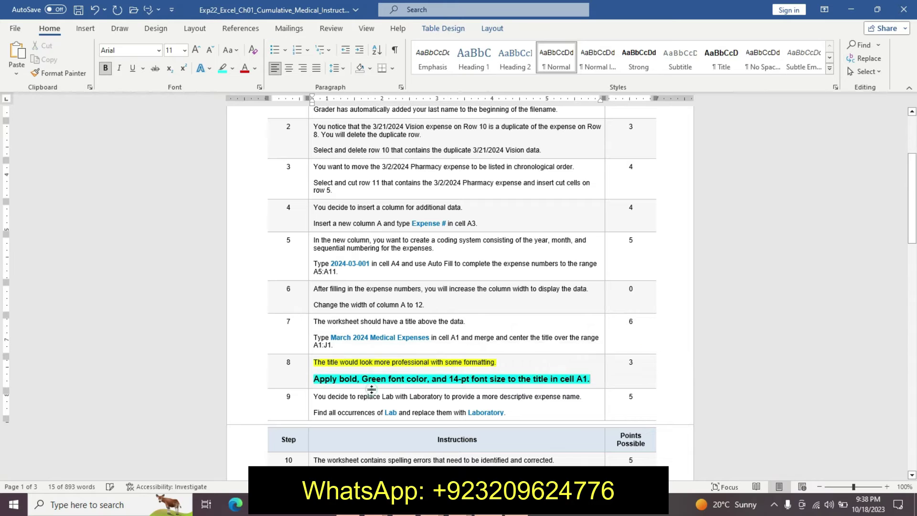
pyautogui.click(338, 380)
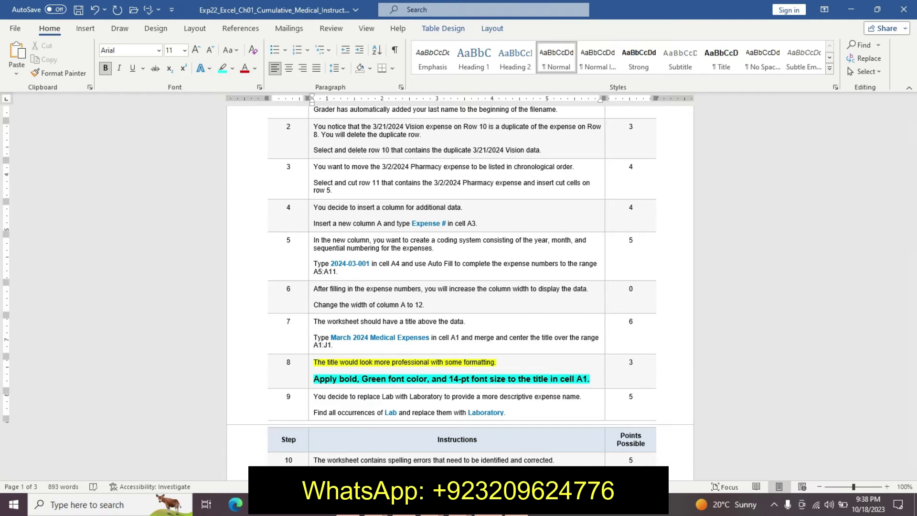
pyautogui.click(490, 505)
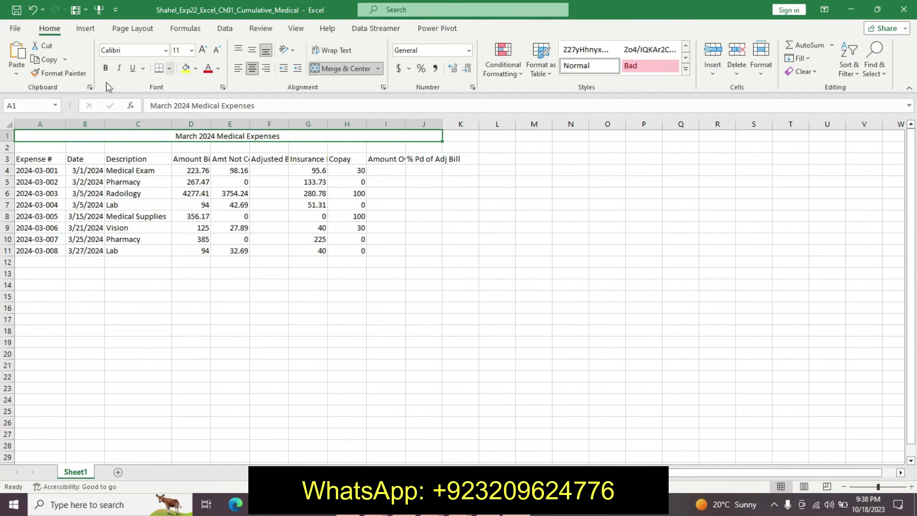
# Format the A1 title bold, green, 14 pt, with no fill.
pyautogui.click(106, 67)
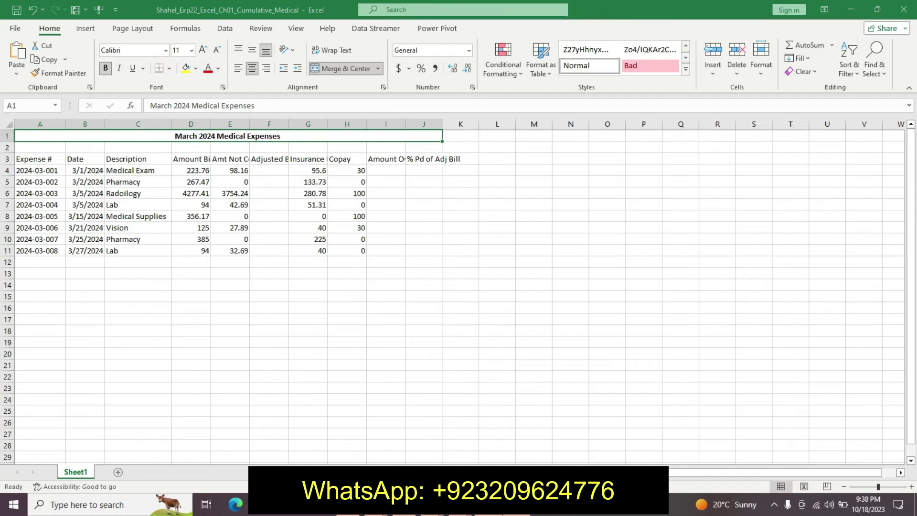
pyautogui.hotkey('alt', 'Tab')
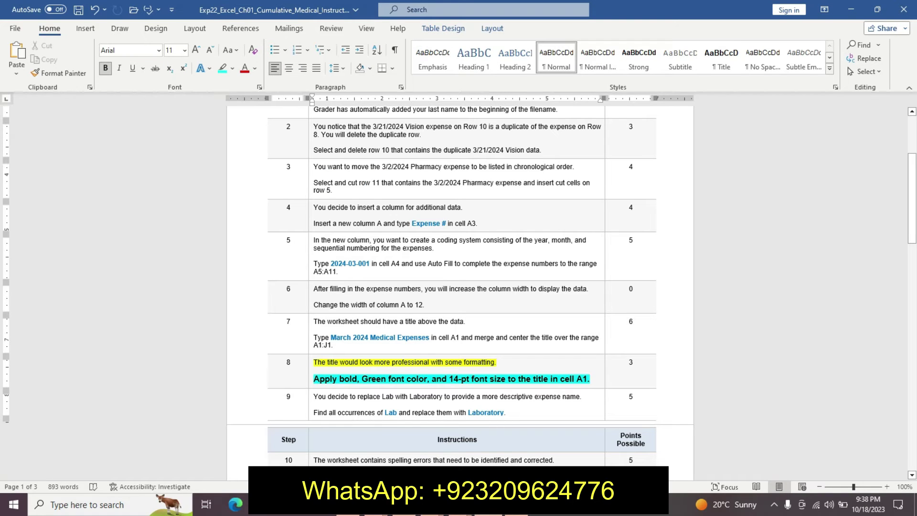
pyautogui.click(490, 504)
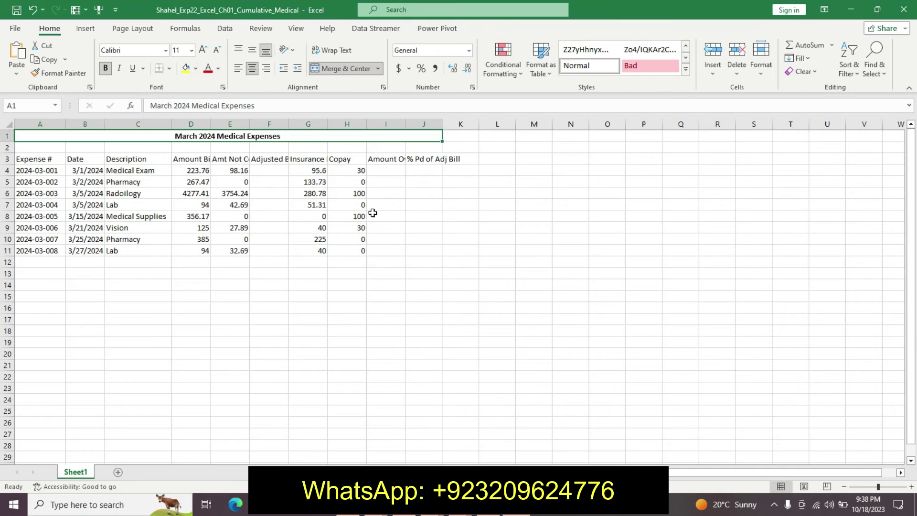
pyautogui.click(195, 72)
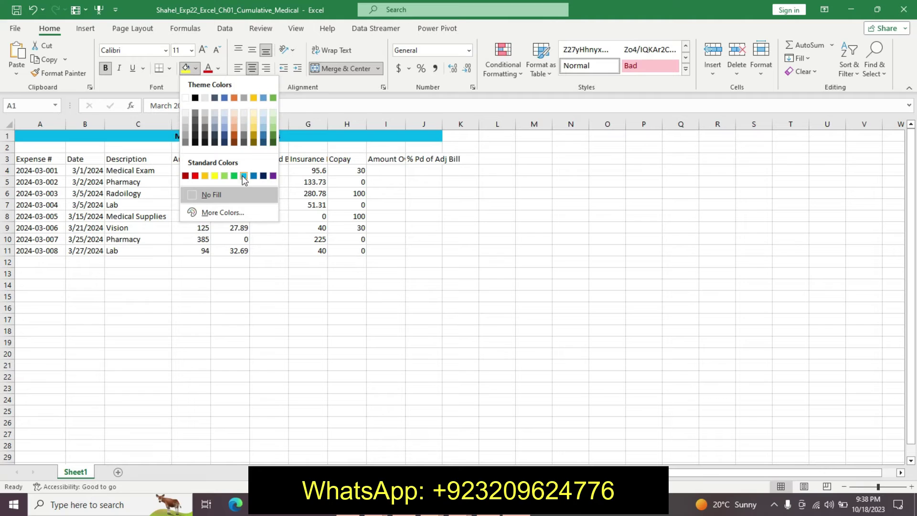
pyautogui.click(211, 194)
pyautogui.click(218, 68)
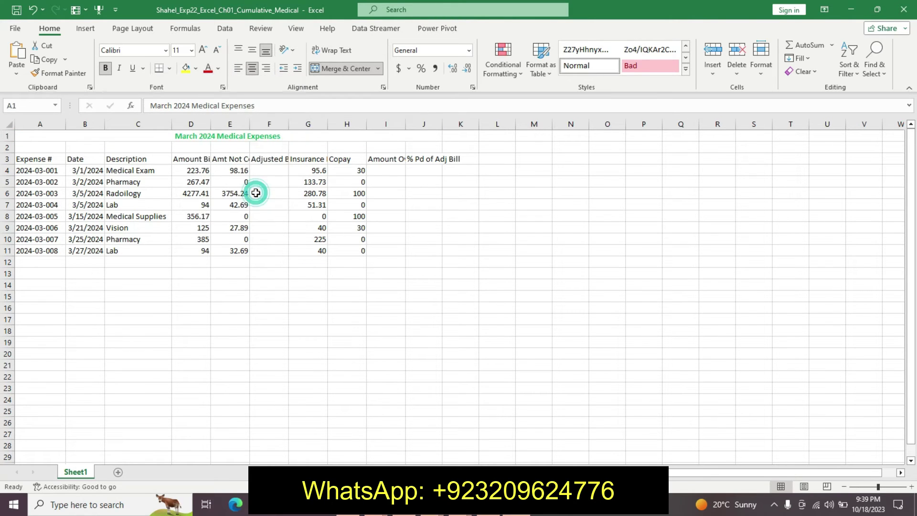
pyautogui.click(257, 194)
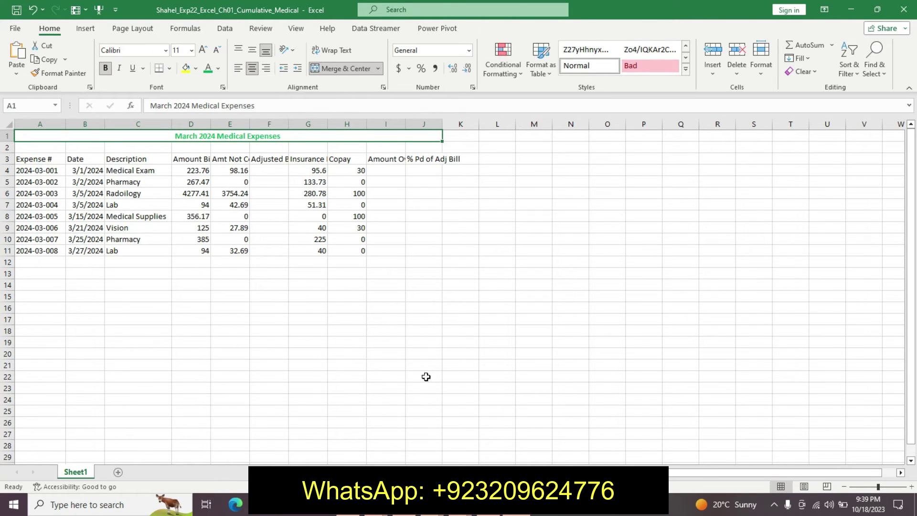
pyautogui.hotkey('alt', 'Tab')
pyautogui.hotkey('alt', 'Tab')
pyautogui.click(192, 50)
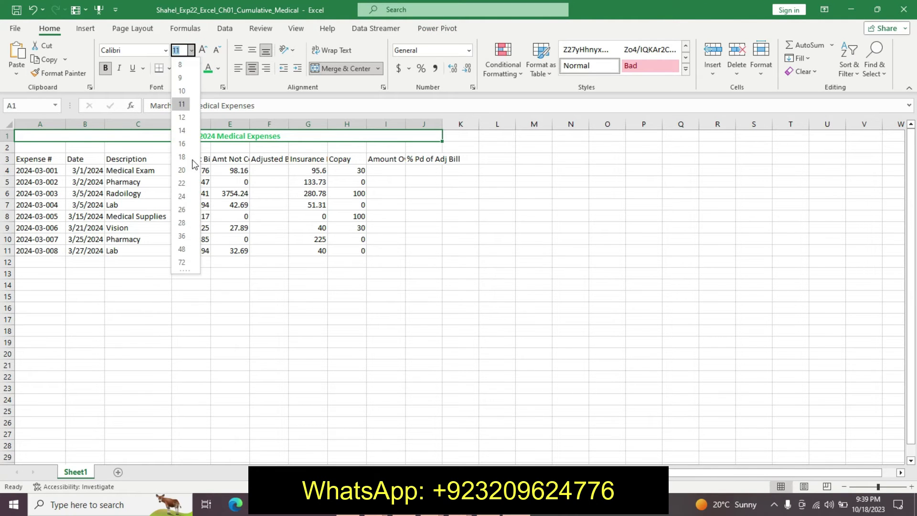
pyautogui.click(193, 126)
# Undo step 8's formatting and highlight step 9's first line yellow.
pyautogui.hotkey('alt', 'Tab')
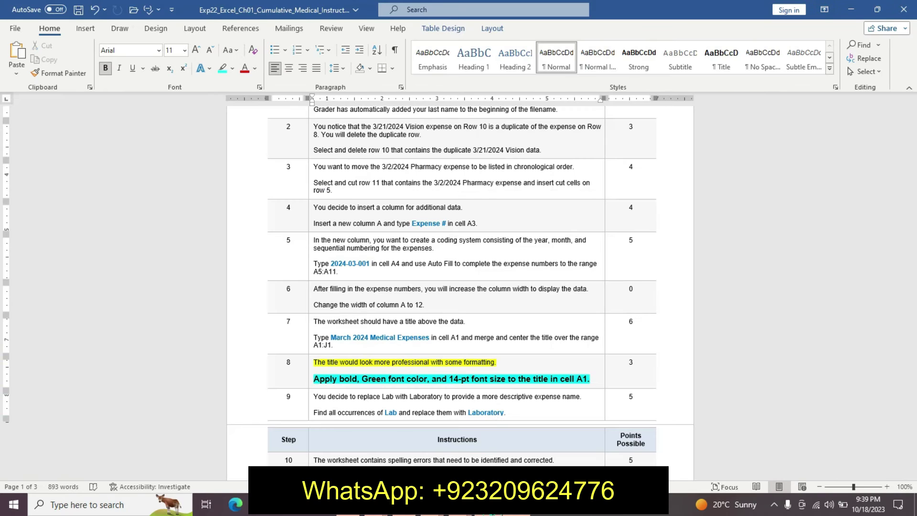
pyautogui.hotkey('ctrl', 'z')
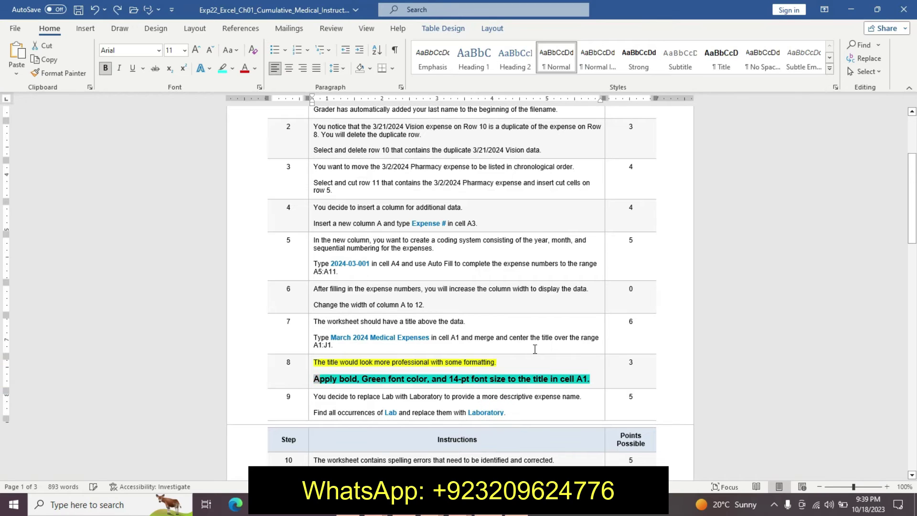
pyautogui.hotkey('ctrl', 'z')
pyautogui.hotkey('ctrl', 'z')
pyautogui.hotkey('ctrl', 'z')
pyautogui.hotkey('ctrl', 'z')
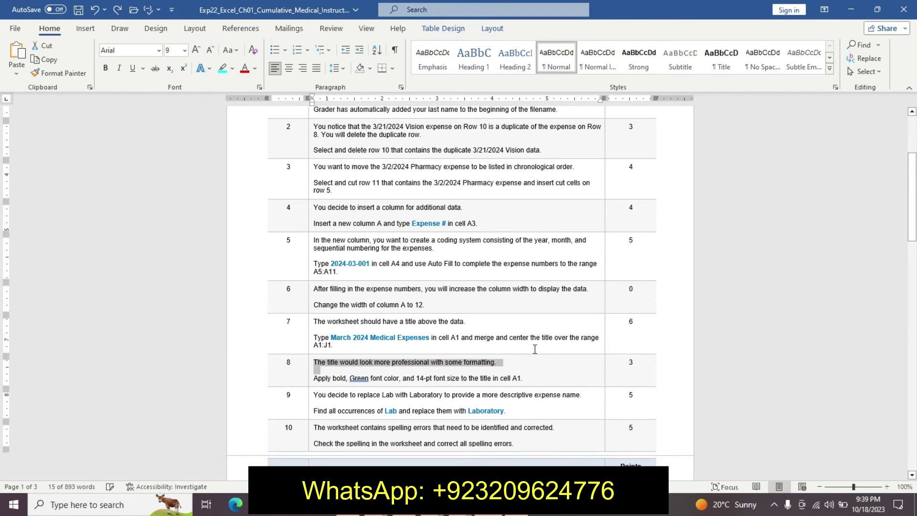
pyautogui.moveTo(314, 395)
pyautogui.mouseDown()
pyautogui.moveTo(332, 399)
pyautogui.moveTo(319, 404)
pyautogui.mouseUp()
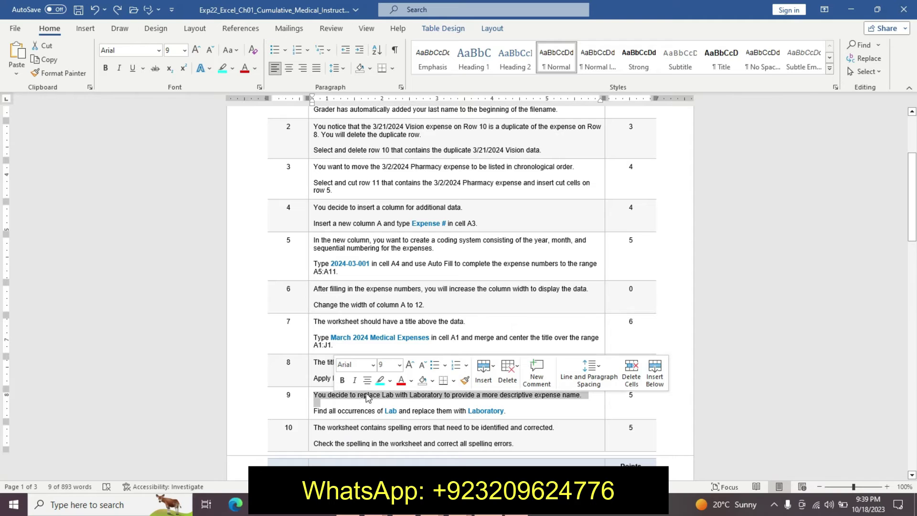
pyautogui.click(391, 381)
pyautogui.click(383, 397)
# Make step 9's find-and-replace line 14 pt, bold, cyan-highlighted, and select the word 'Lab'.
pyautogui.moveTo(315, 411); pyautogui.dragTo(505, 414)
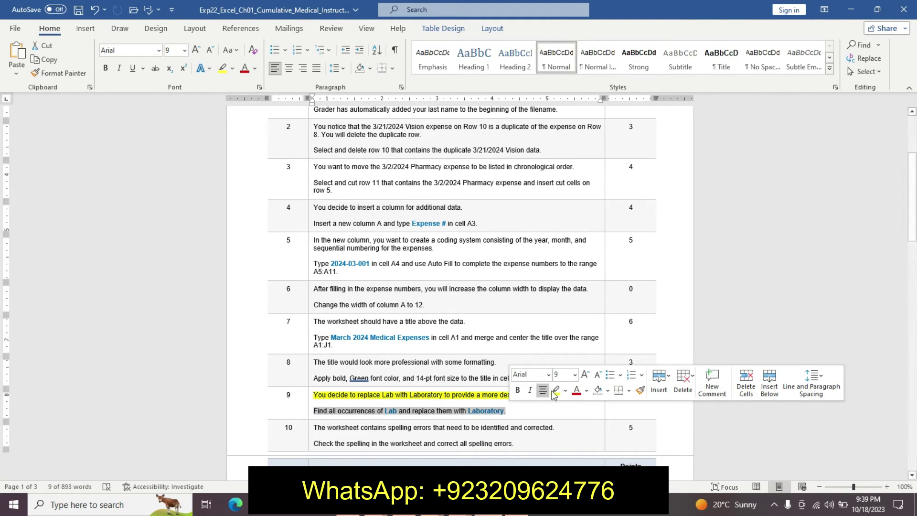
pyautogui.click(574, 375)
pyautogui.click(563, 228)
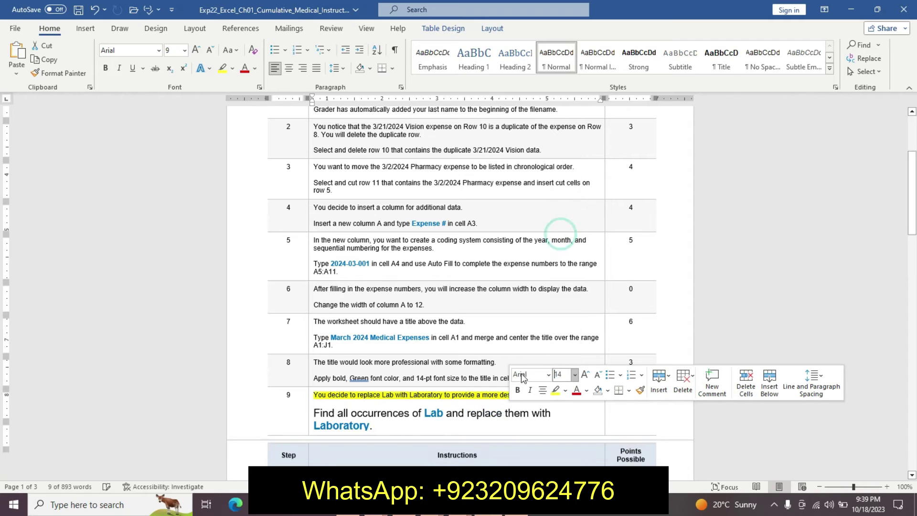
pyautogui.click(517, 392)
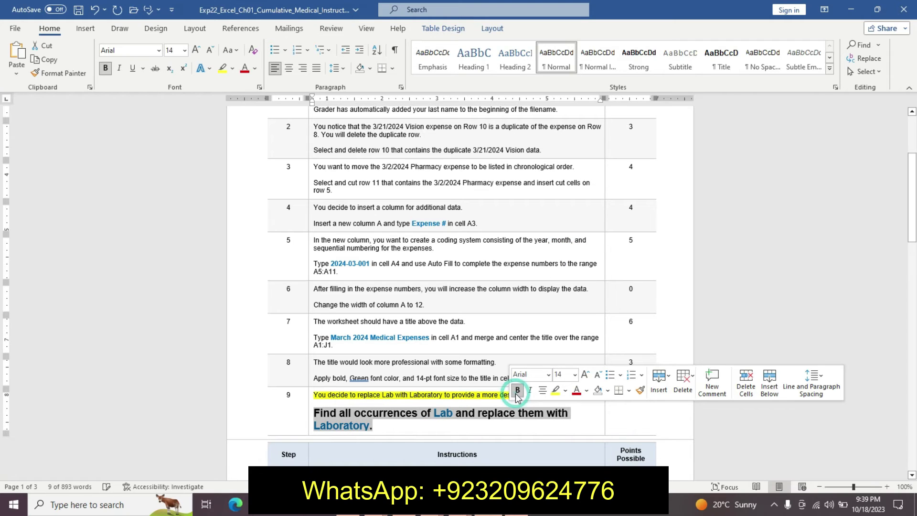
pyautogui.click(566, 390)
pyautogui.click(592, 407)
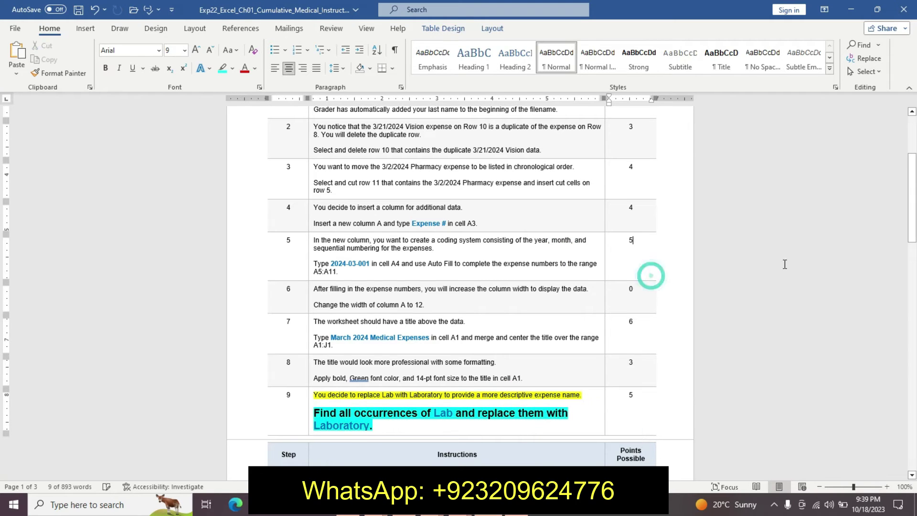
pyautogui.moveTo(912, 210); pyautogui.dragTo(912, 222)
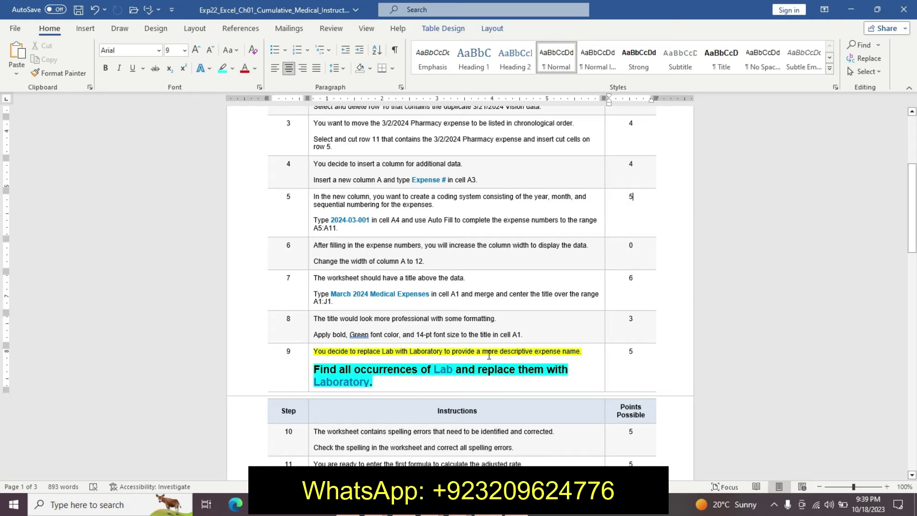
pyautogui.doubleClick(437, 374)
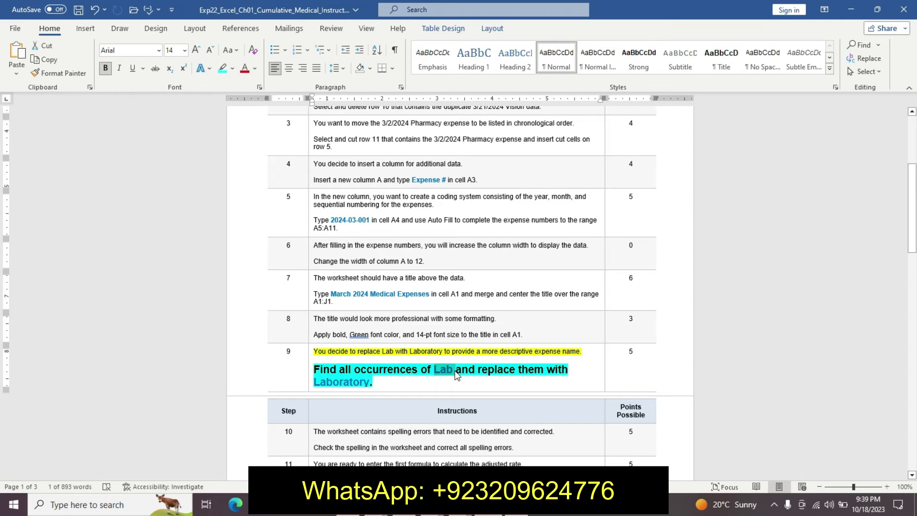
# Open Excel's Replace dialog and enter 'Lab' as the search text.
pyautogui.hotkey('alt', 'Tab')
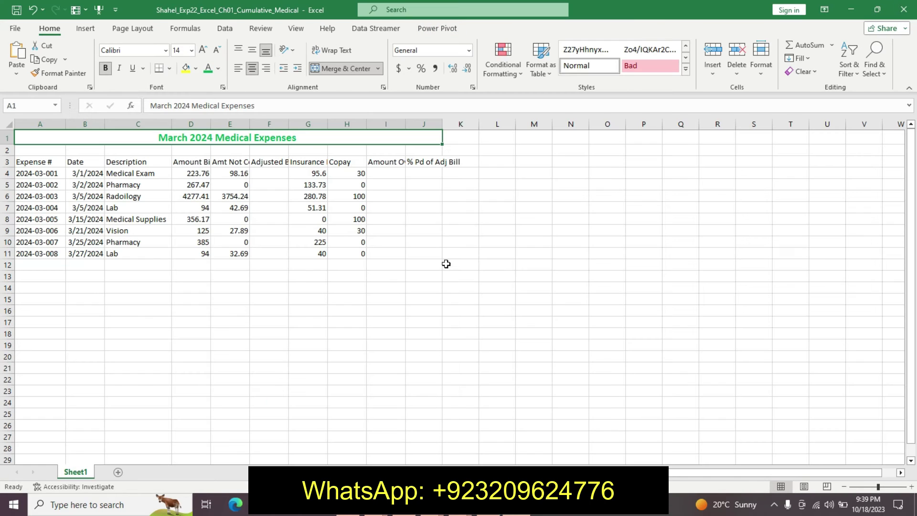
pyautogui.click(295, 250)
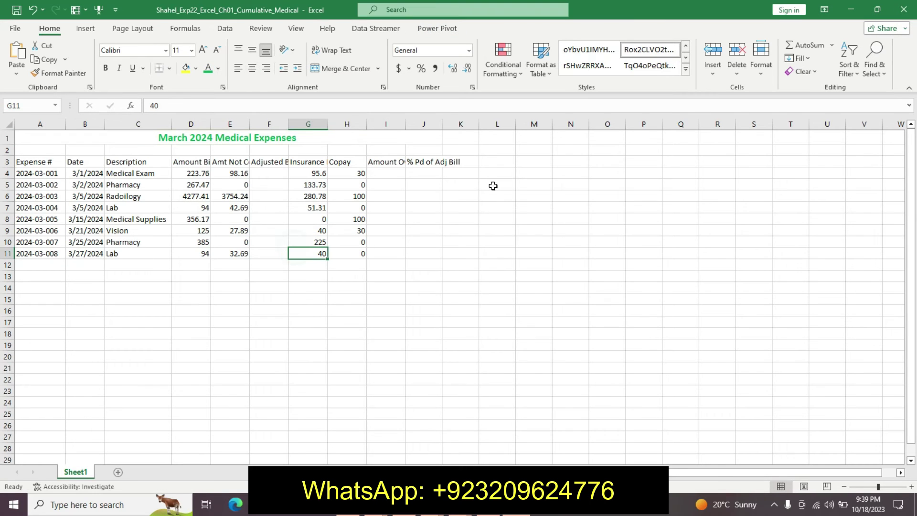
pyautogui.click(882, 73)
pyautogui.click(869, 107)
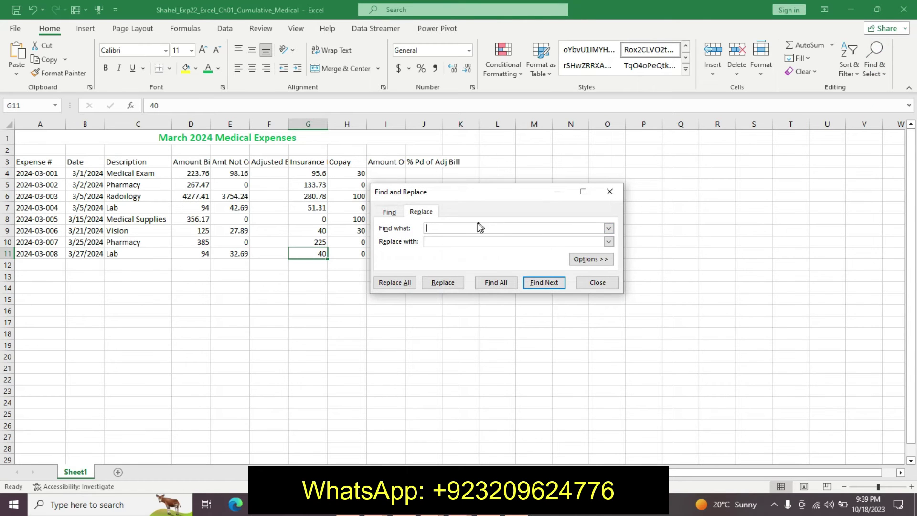
pyautogui.write('Lab')
pyautogui.click(455, 241)
# Paste 'Laboratory' copied from Word as the replacement and run Replace All, which finds nothing.
pyautogui.hotkey('alt', 'Tab')
pyautogui.moveTo(315, 382); pyautogui.dragTo(369, 387)
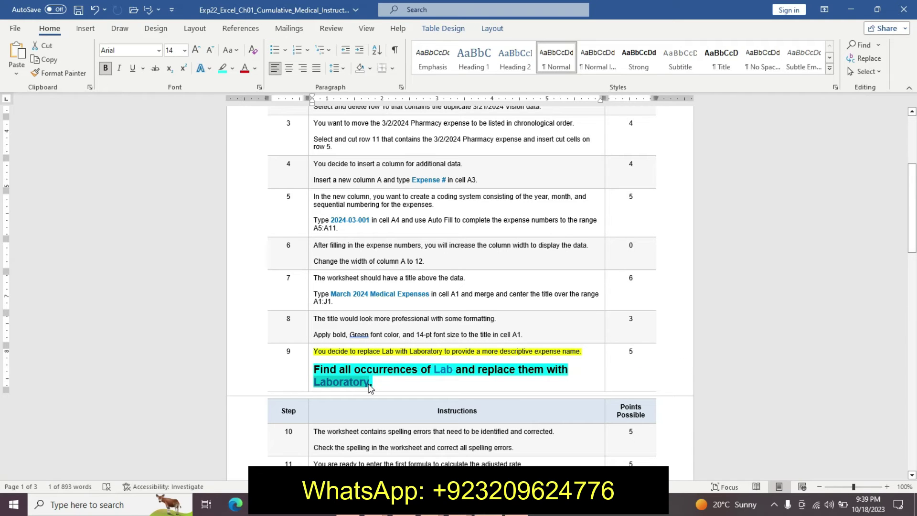
pyautogui.hotkey('alt', 'Tab')
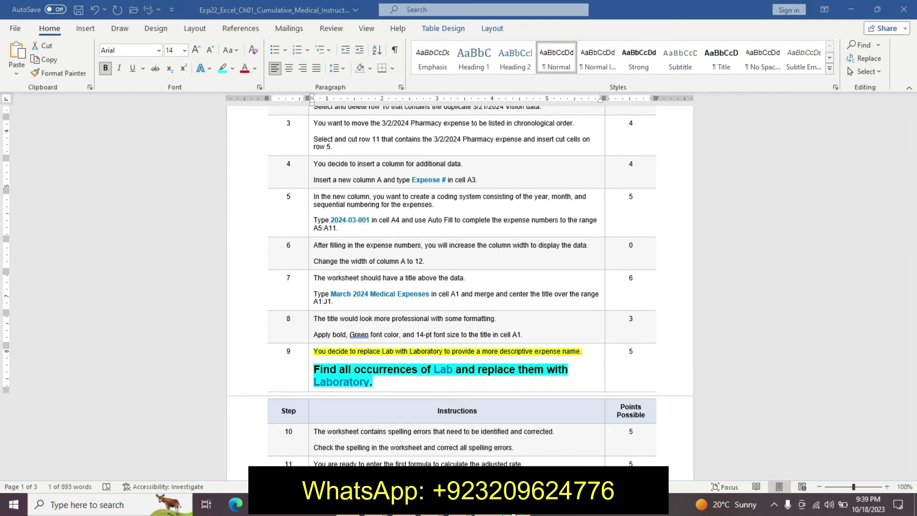
pyautogui.click(438, 245)
pyautogui.write('Laboratory')
pyautogui.click(402, 282)
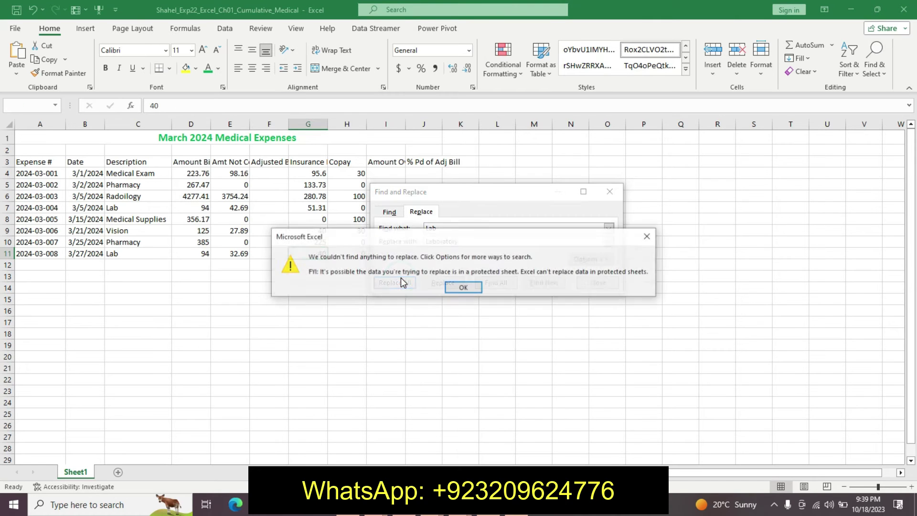
pyautogui.click(461, 287)
pyautogui.hotkey('alt', 'Tab')
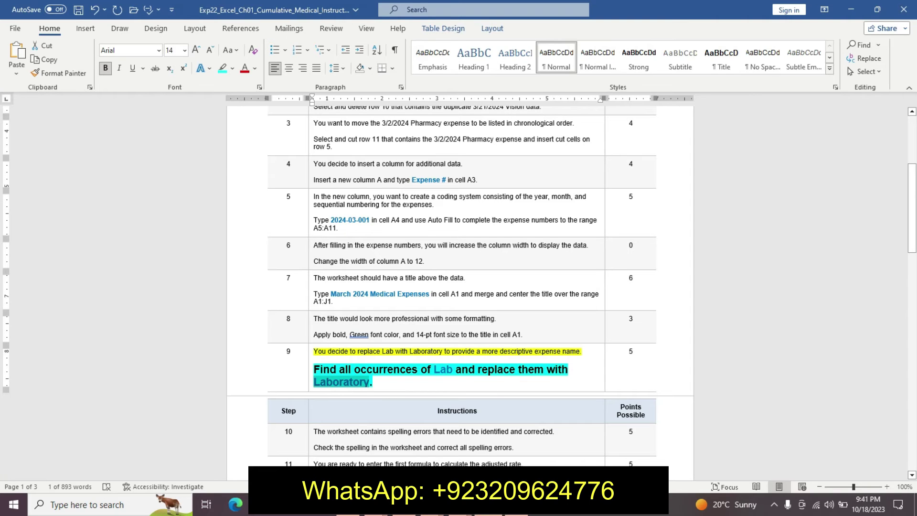
# Run Replace All for Lab → Laboratory again; nothing is found.
pyautogui.hotkey('alt', 'Tab')
pyautogui.click(475, 236)
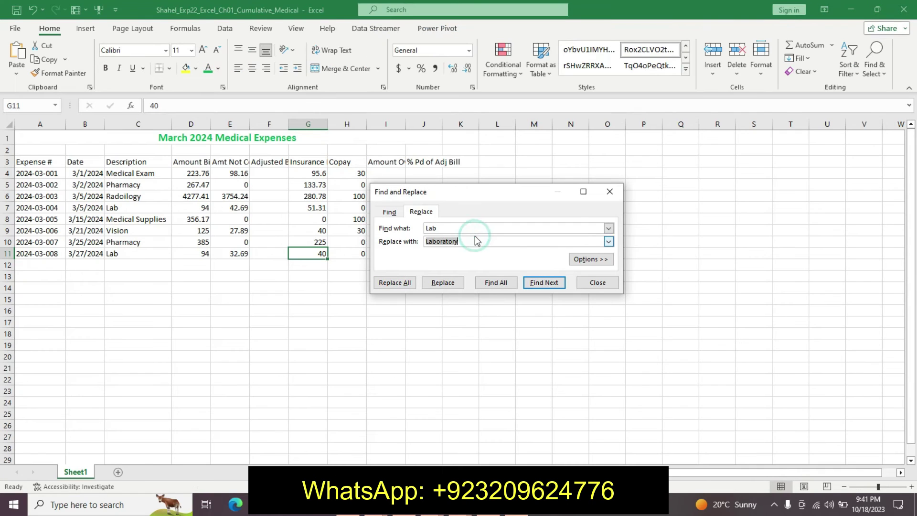
pyautogui.click(466, 240)
pyautogui.click(395, 283)
pyautogui.click(464, 288)
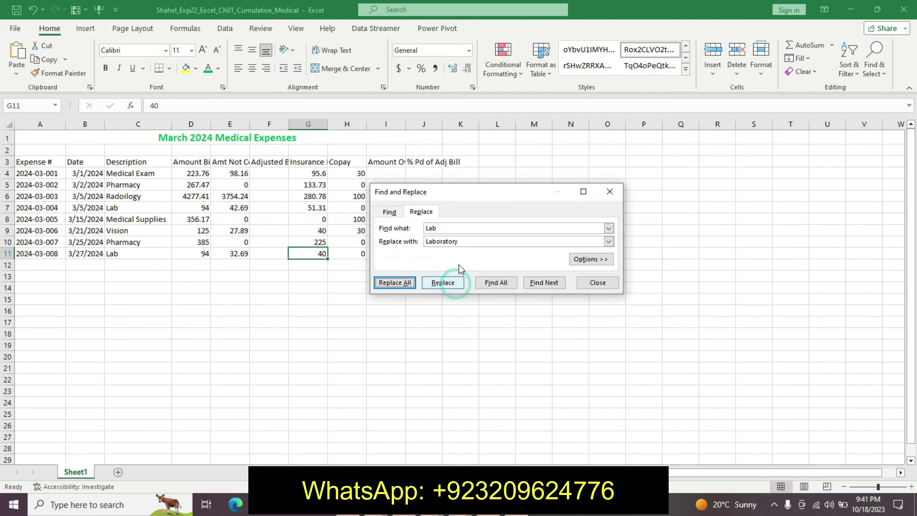
# Clear the replacement text, retry Replace All without matches, and close the Find and Replace dialog.
pyautogui.click(461, 240)
pyautogui.doubleClick(432, 241)
pyautogui.hotkey('ctrl', 'c')
pyautogui.press('BackSpace')
pyautogui.click(441, 230)
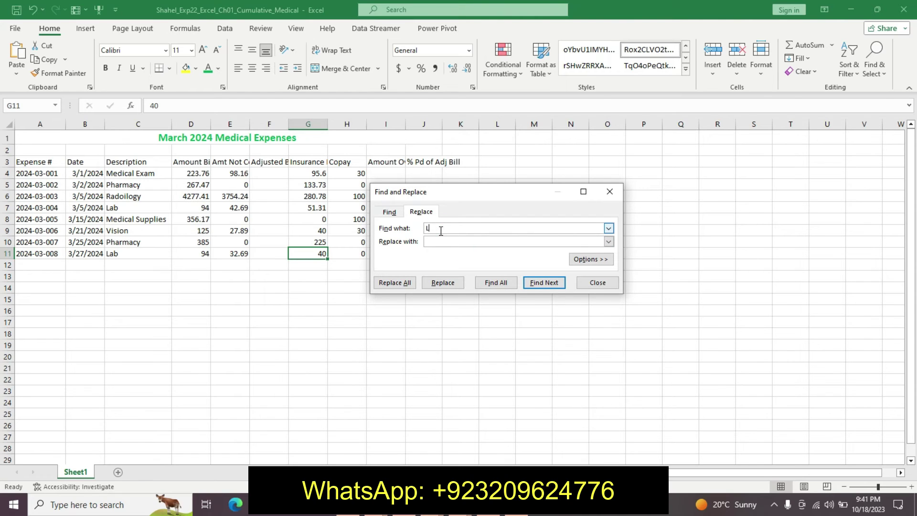
pyautogui.click(434, 241)
pyautogui.hotkey('alt', 'Tab')
pyautogui.hotkey('alt', 'Tab')
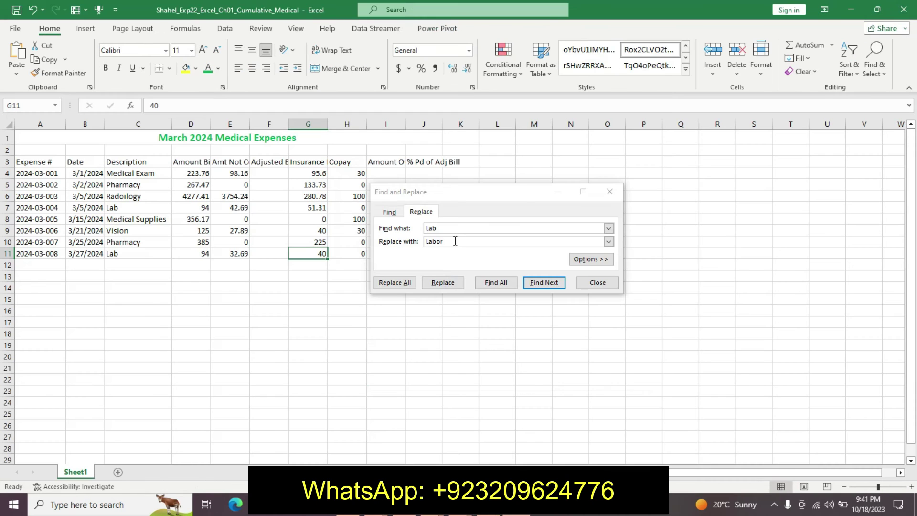
pyautogui.click(453, 242)
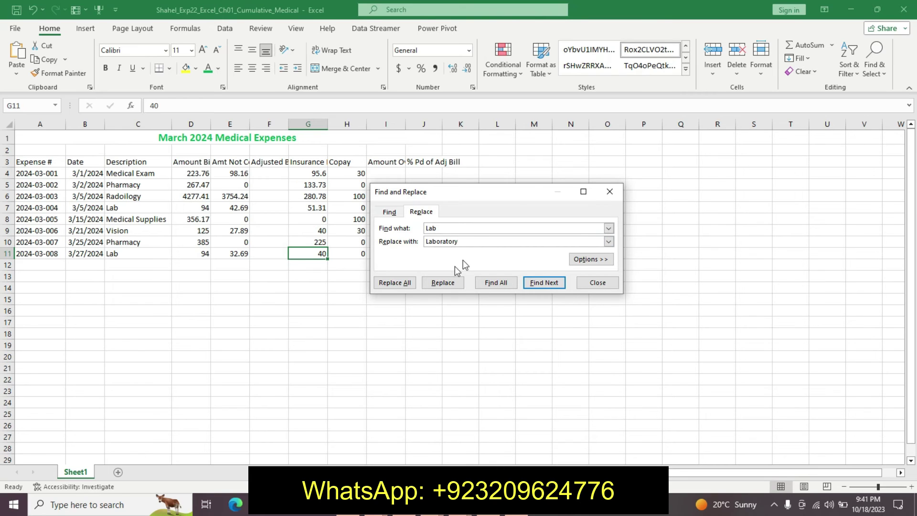
pyautogui.click(394, 282)
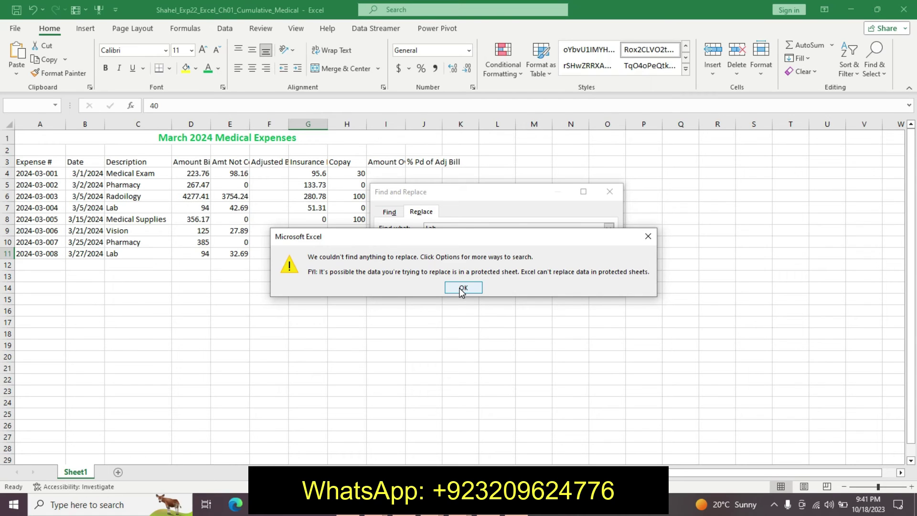
pyautogui.click(463, 288)
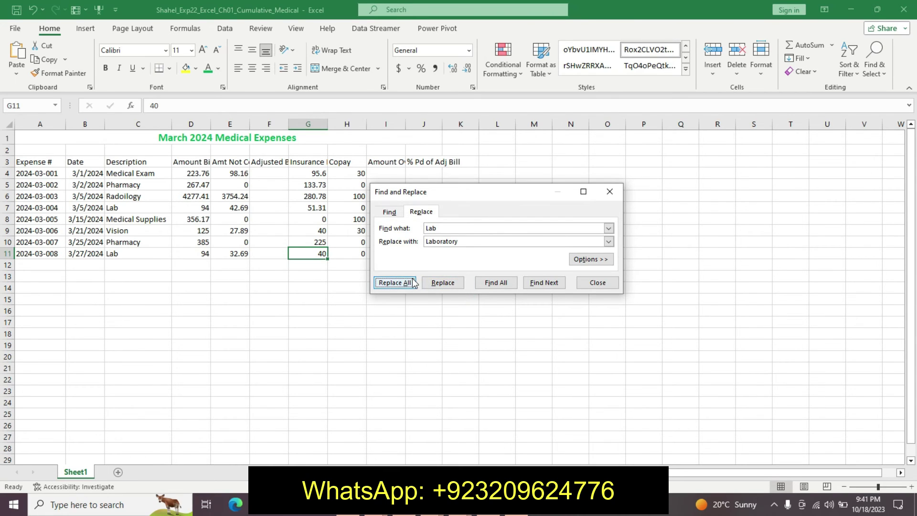
pyautogui.click(587, 284)
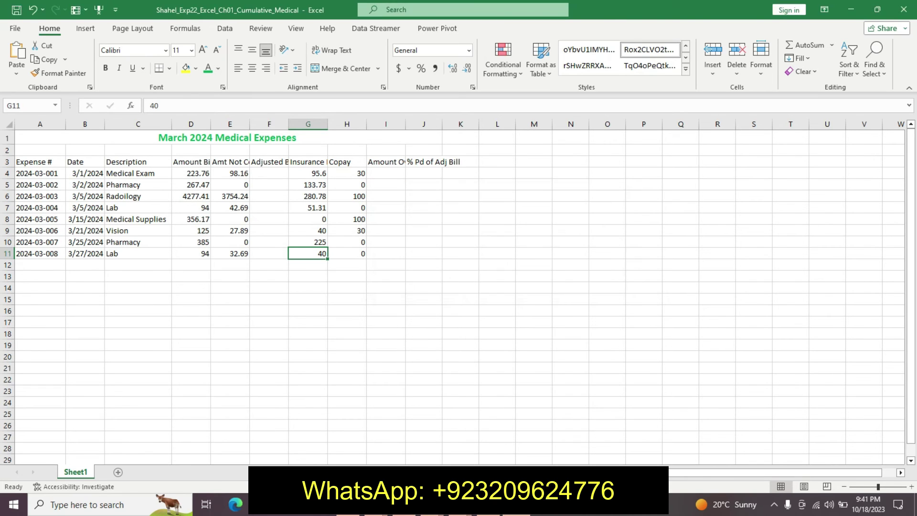
pyautogui.click(484, 513)
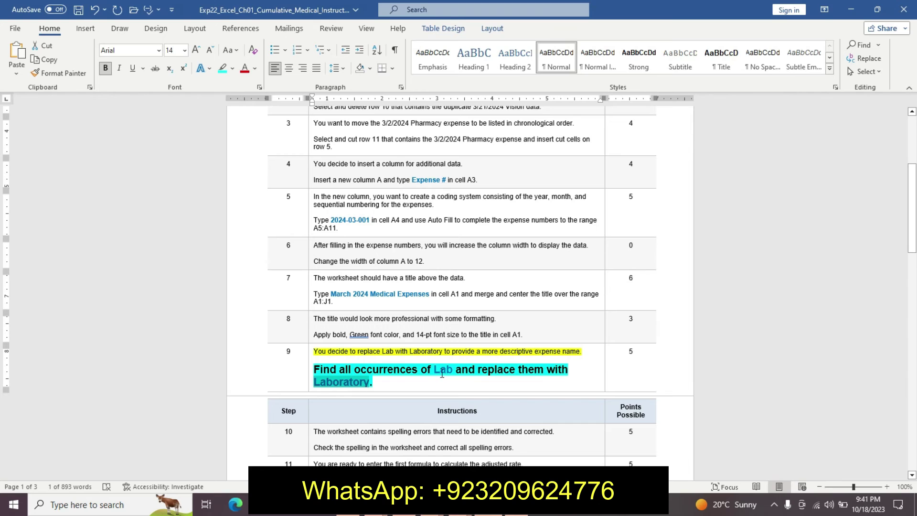
pyautogui.hotkey('alt', 'Tab')
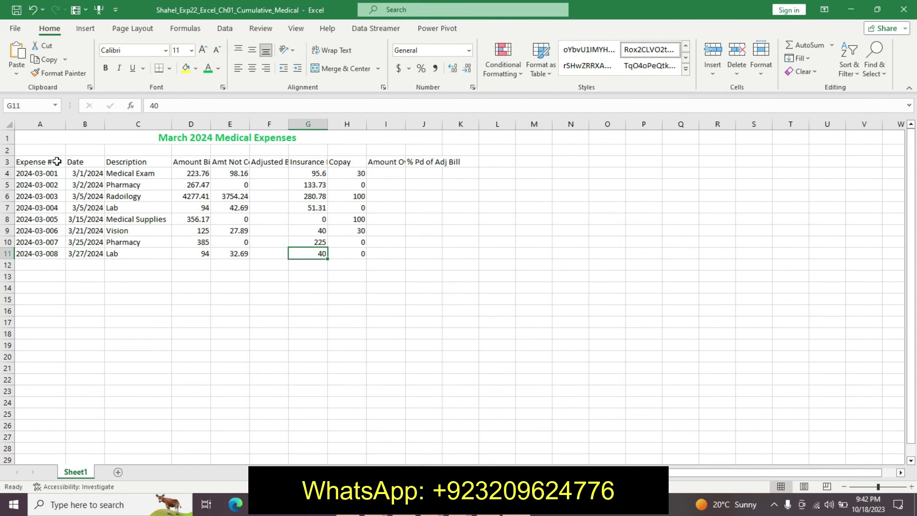
pyautogui.click(129, 253)
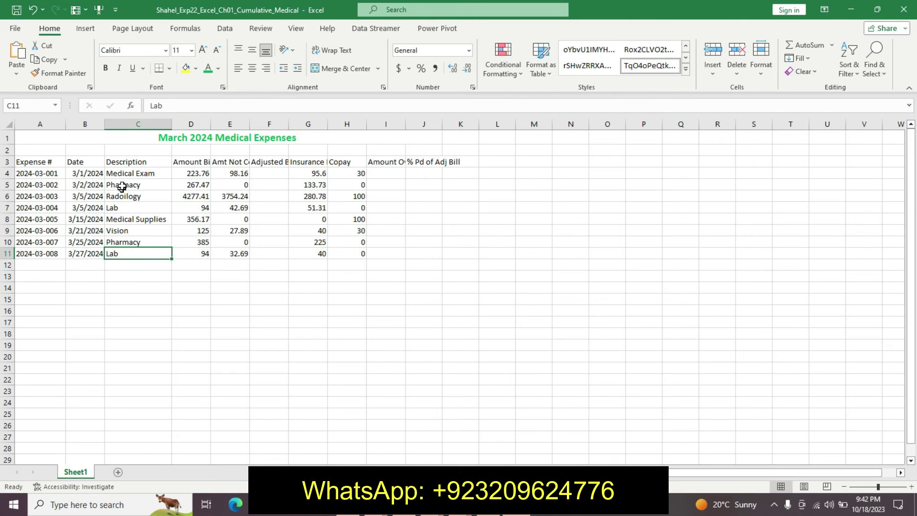
pyautogui.moveTo(122, 163); pyautogui.dragTo(123, 266)
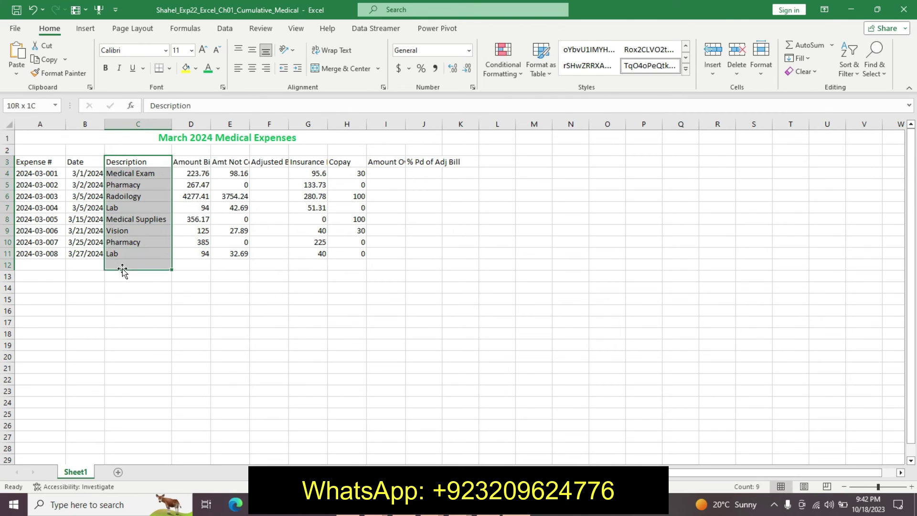
pyautogui.click(877, 73)
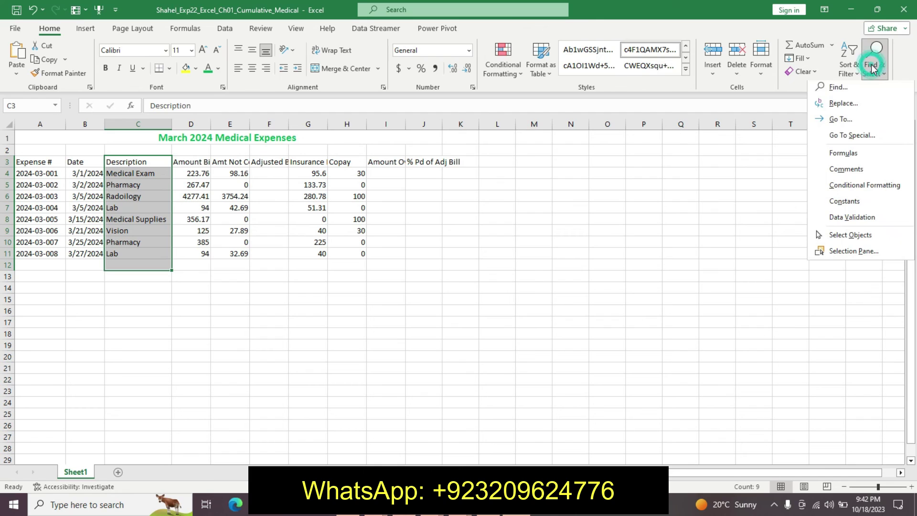
pyautogui.click(860, 104)
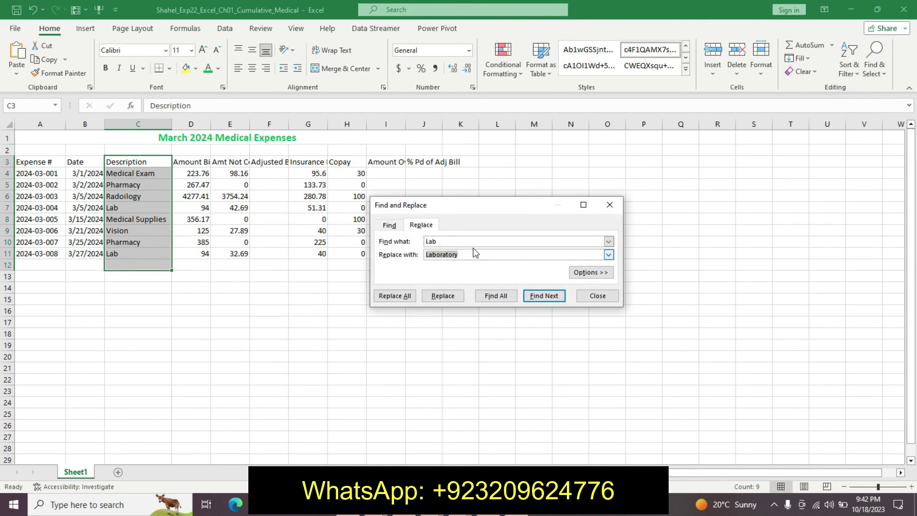
pyautogui.click(394, 296)
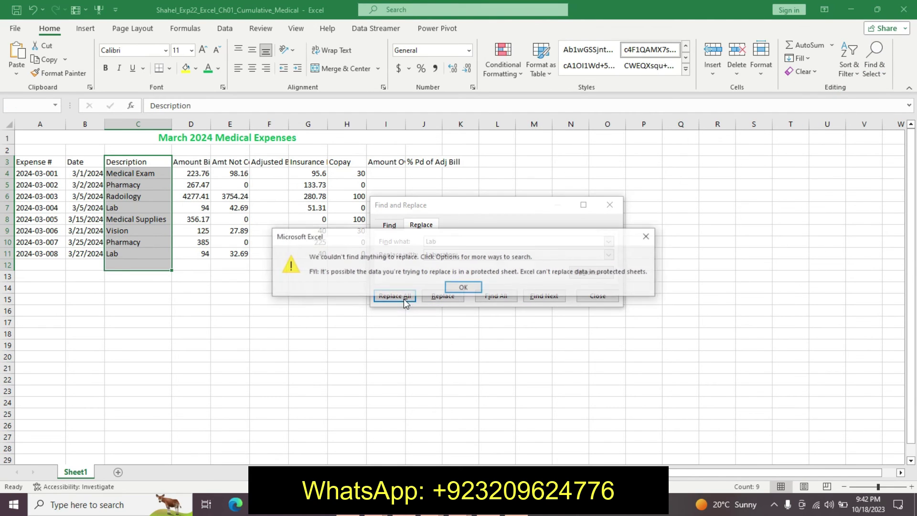
pyautogui.click(458, 289)
pyautogui.click(497, 297)
pyautogui.click(466, 283)
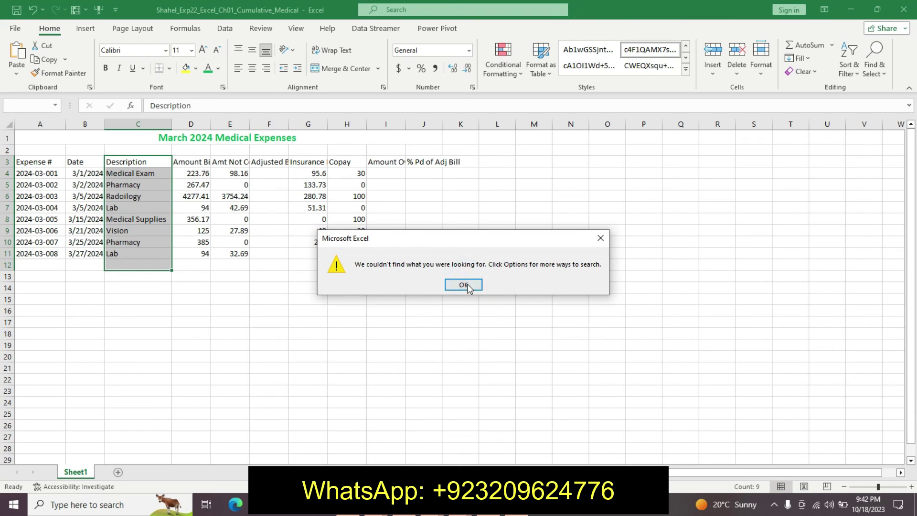
pyautogui.click(544, 297)
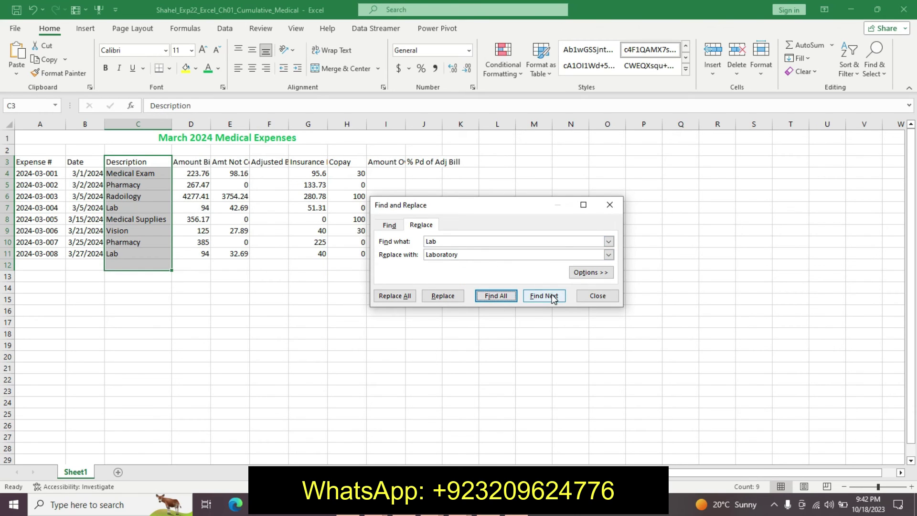
pyautogui.click(471, 285)
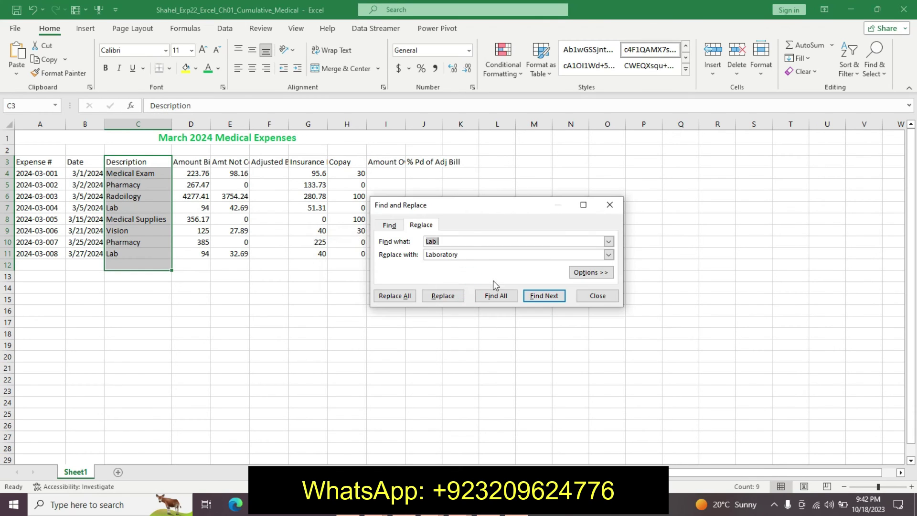
pyautogui.click(626, 194)
pyautogui.click(607, 204)
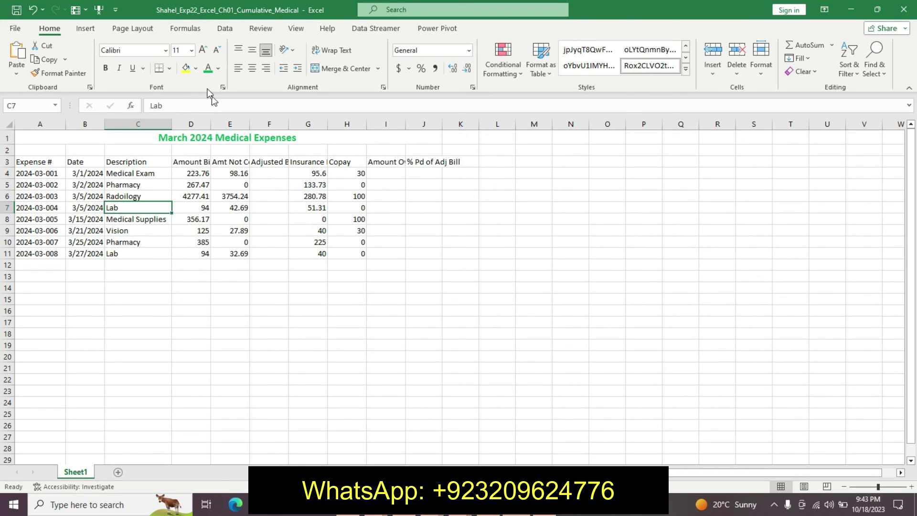
# Change cells C7 and C11 from 'Lab' to 'Laboratory' and switch back to Word.
pyautogui.click(190, 104)
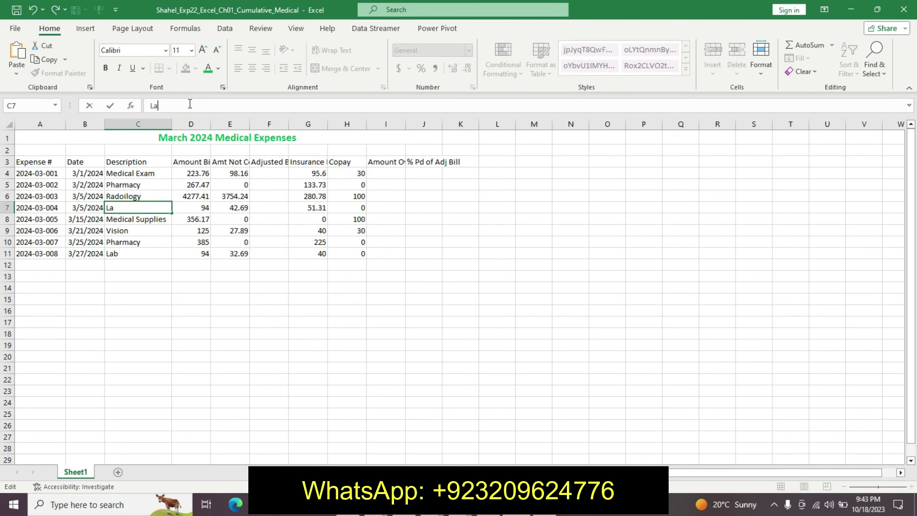
pyautogui.hotkey('ctrl', 'v')
pyautogui.press('Return')
pyautogui.click(145, 254)
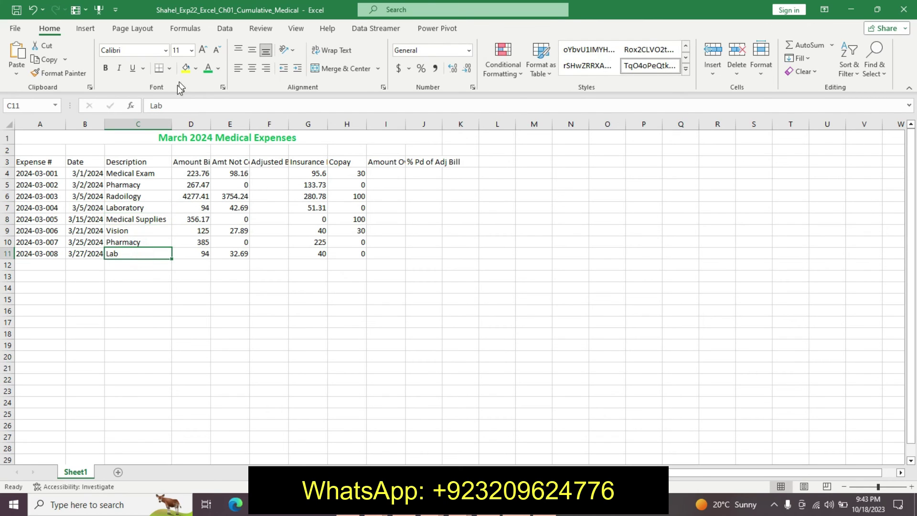
pyautogui.click(173, 105)
pyautogui.press('BackSpace')
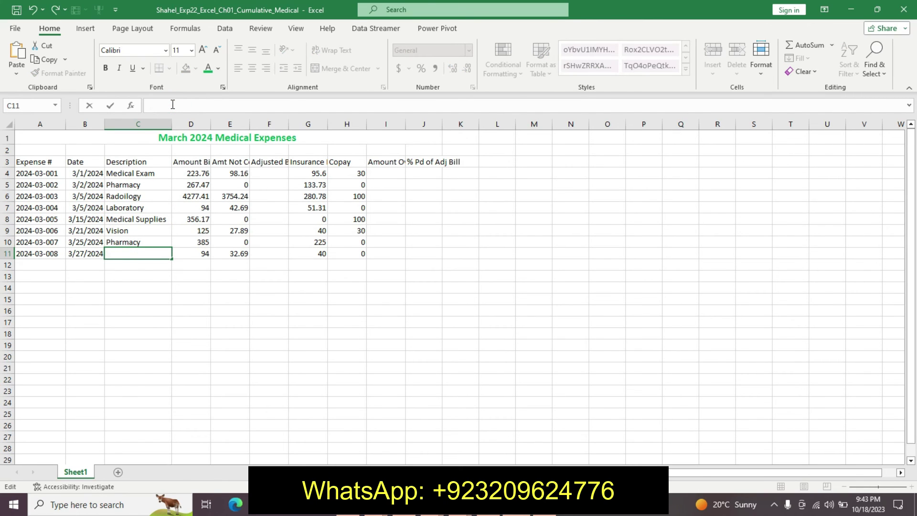
pyautogui.write('Laboratory')
pyautogui.press('Return')
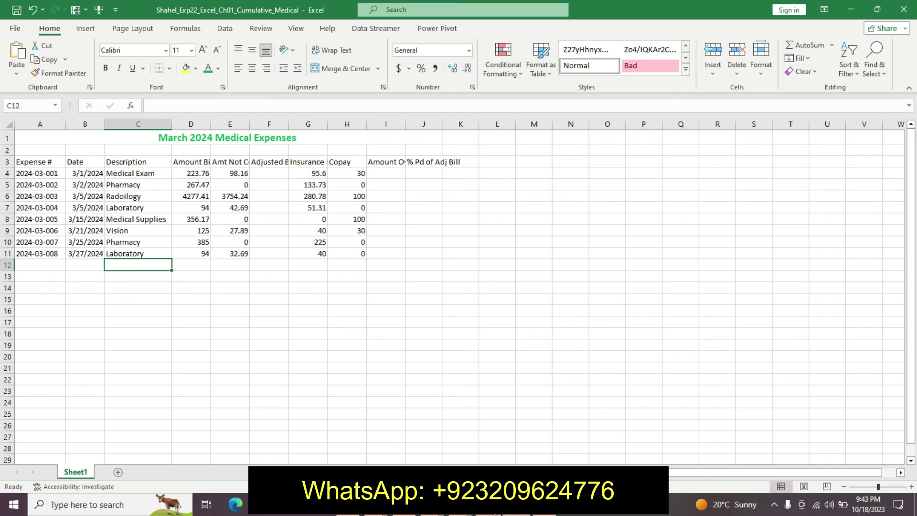
pyautogui.hotkey('alt', 'Tab')
# Undo step 9's formatting and highlight step 10's first line yellow in Word.
pyautogui.hotkey('ctrl', 'z')
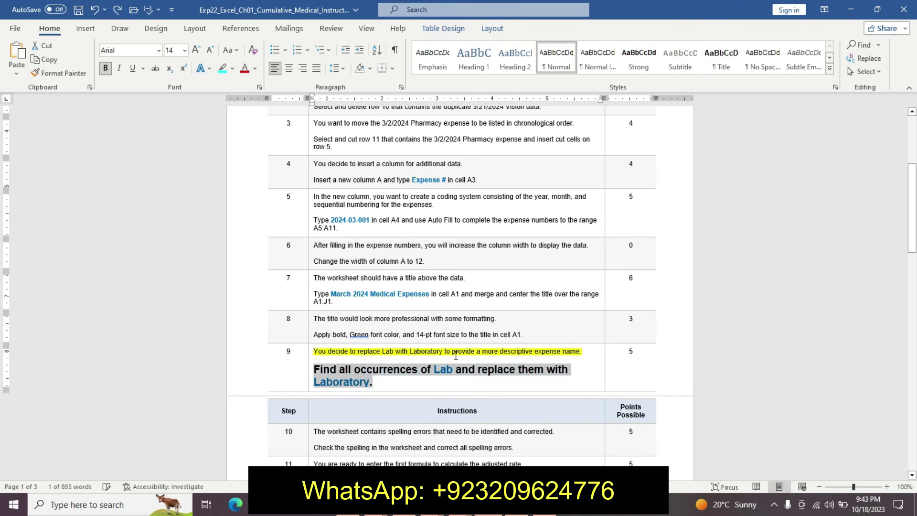
pyautogui.hotkey('ctrl', 'z')
pyautogui.hotkey('ctrl', 'z')
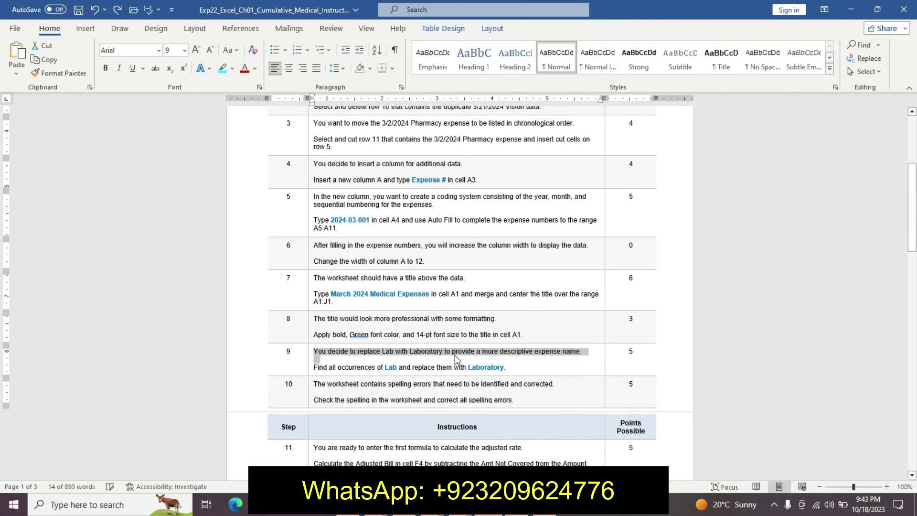
pyautogui.tripleClick(318, 384)
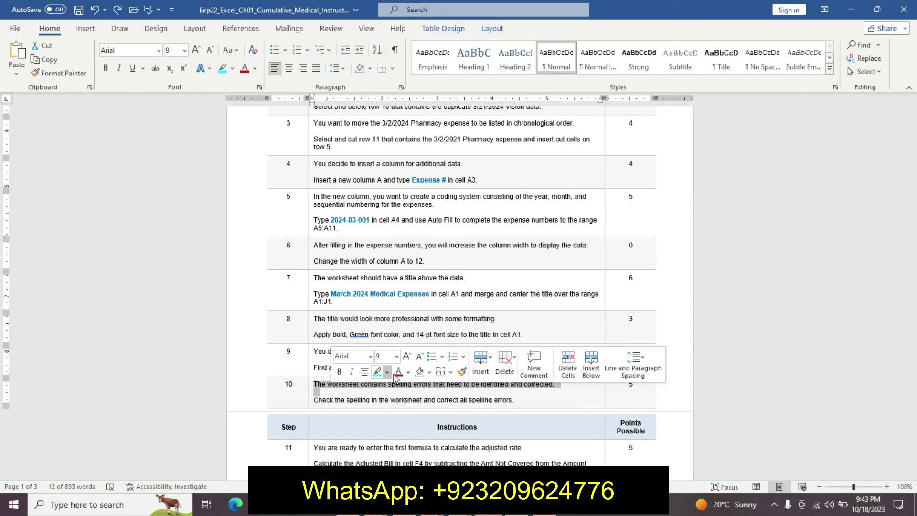
pyautogui.click(387, 372)
pyautogui.click(380, 389)
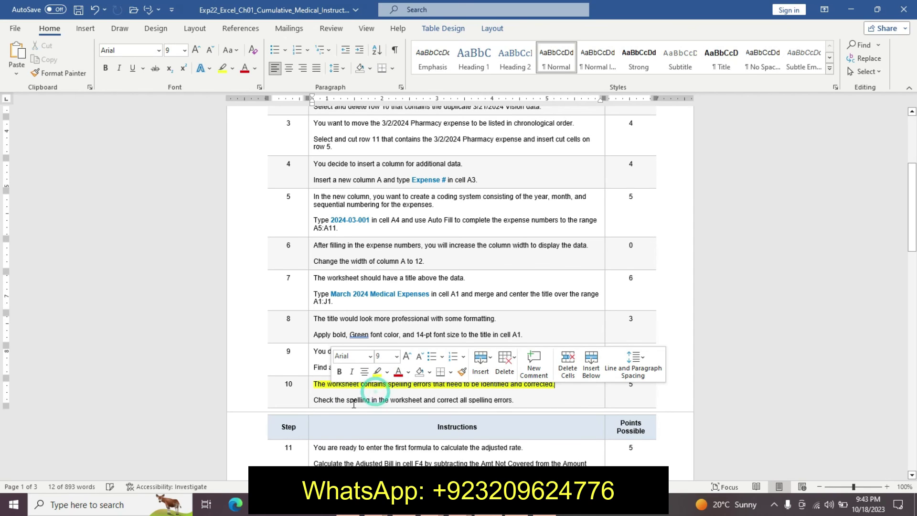
# Make step 10's spelling instruction line 18 pt bold with turquoise highlight.
pyautogui.moveTo(314, 400); pyautogui.dragTo(514, 402)
pyautogui.click(571, 366)
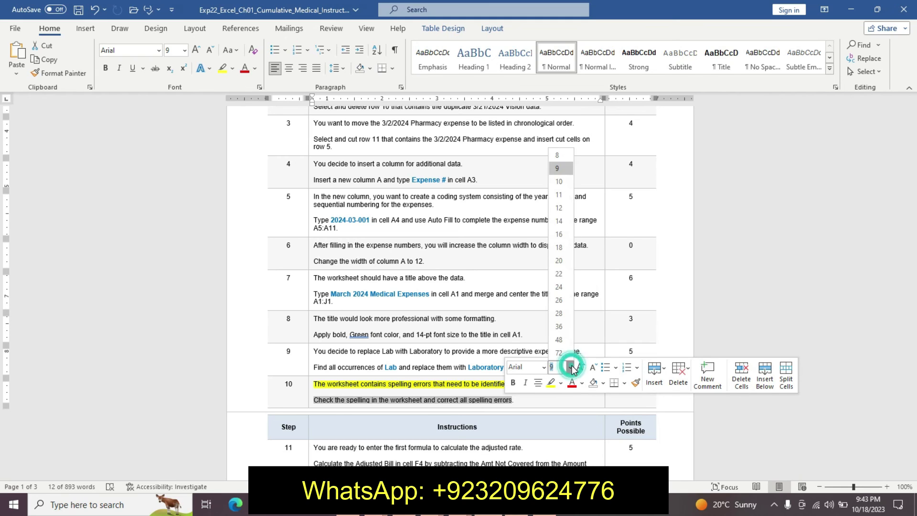
pyautogui.click(559, 247)
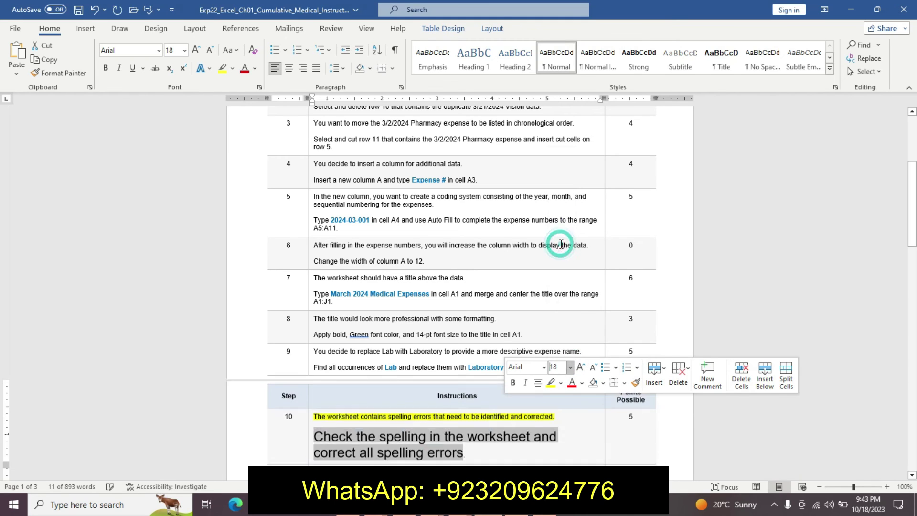
pyautogui.click(513, 382)
pyautogui.click(567, 390)
pyautogui.click(620, 412)
pyautogui.click(750, 277)
# Return to Excel and select the misspelled Radoilogy entry.
pyautogui.moveTo(913, 261); pyautogui.dragTo(914, 329)
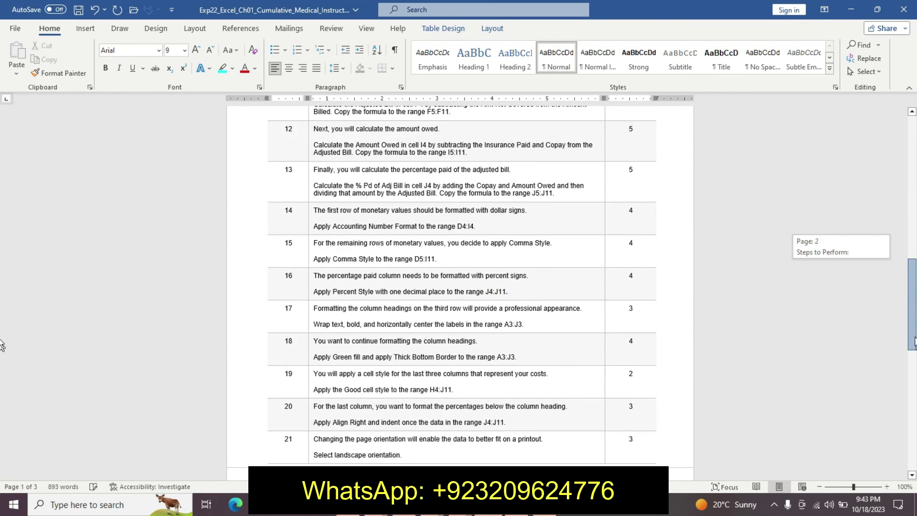
pyautogui.moveTo(914, 330); pyautogui.dragTo(915, 329)
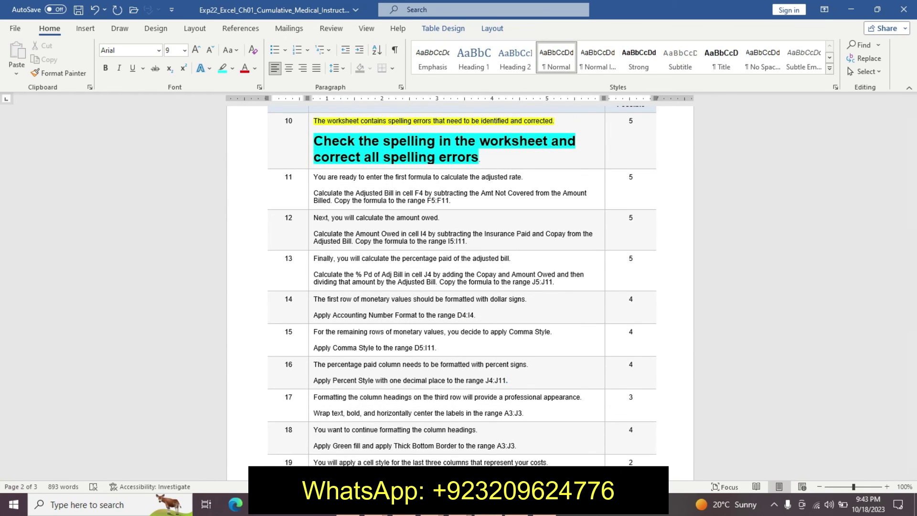
pyautogui.hotkey('alt', 'Tab')
pyautogui.click(133, 199)
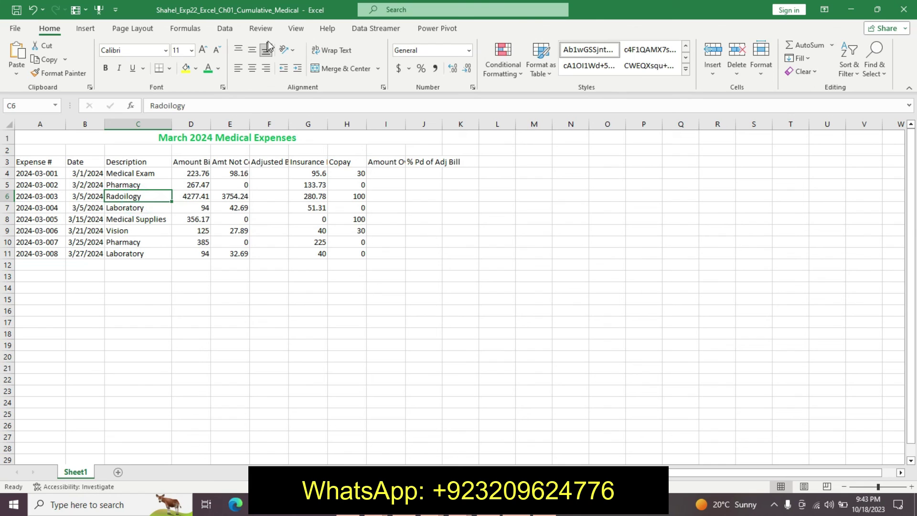
# Spell-check the sheet, changing all Radoilogy to Radiology and Payd to PAYD.
pyautogui.click(260, 29)
pyautogui.click(17, 55)
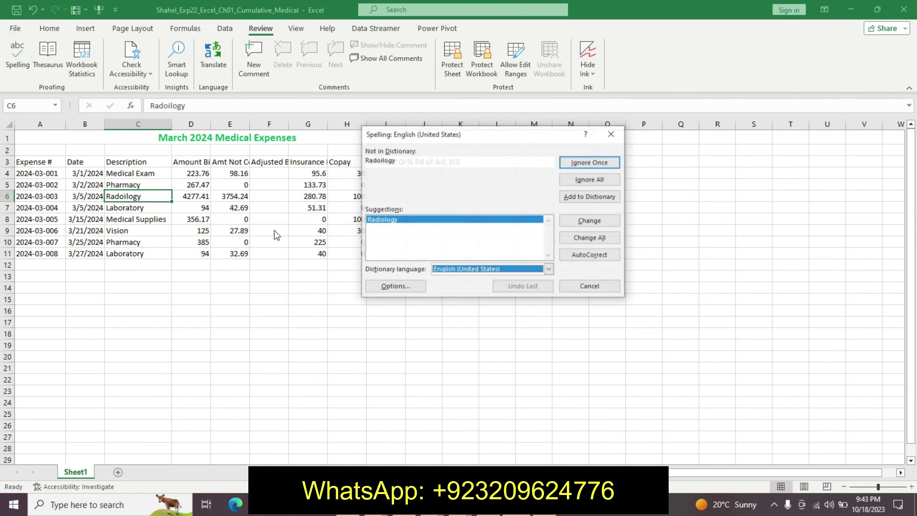
pyautogui.click(586, 244)
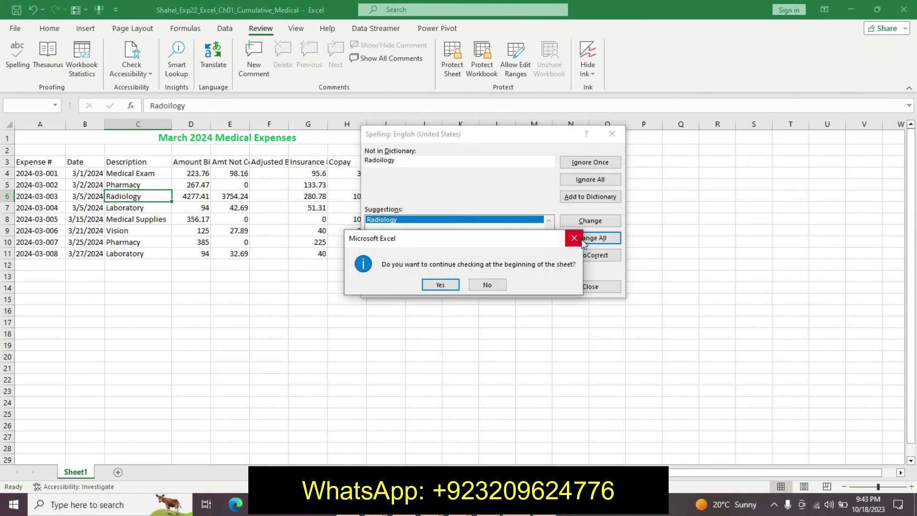
pyautogui.click(439, 285)
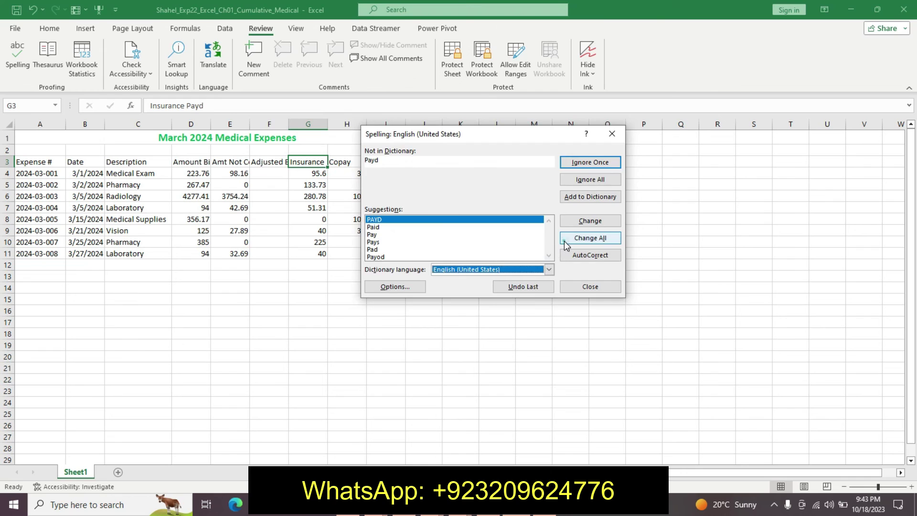
pyautogui.click(563, 241)
pyautogui.click(447, 286)
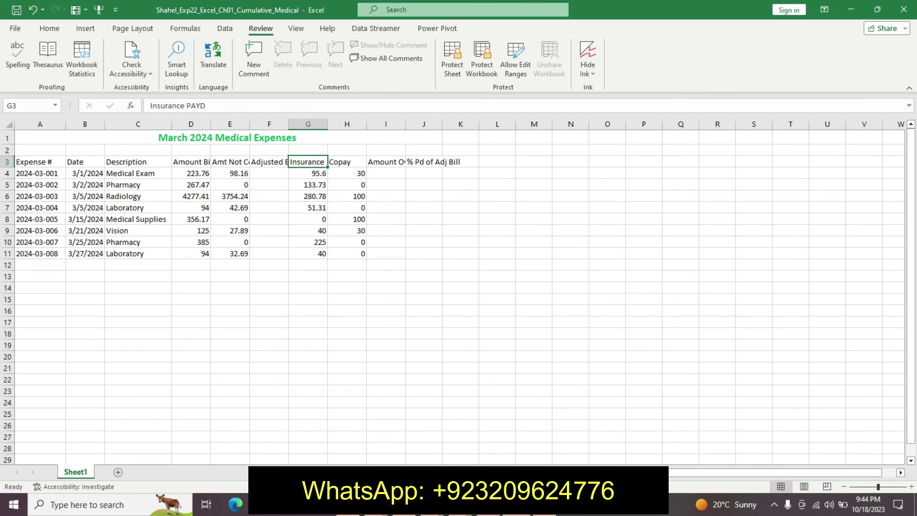
# Undo the 18 pt bold turquoise formatting on step 10's spelling line in Word.
pyautogui.hotkey('alt', 'Tab')
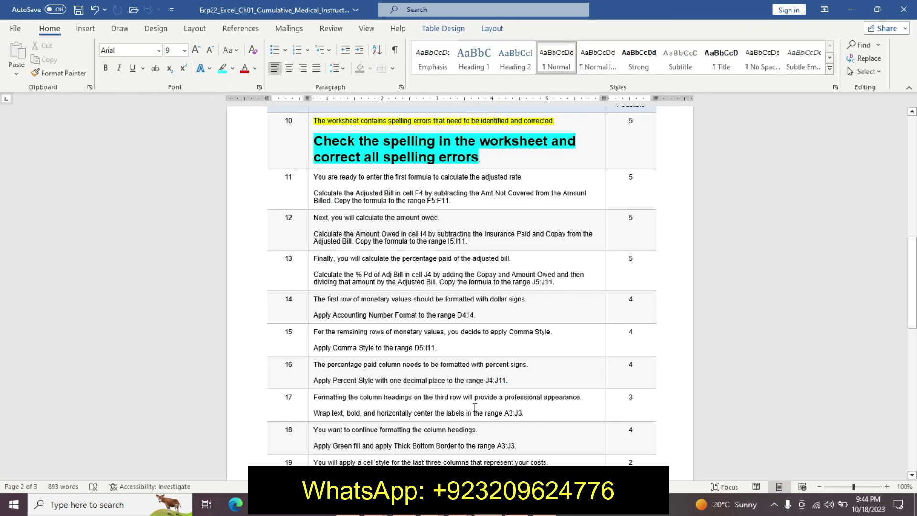
pyautogui.hotkey('ctrl', 'z')
pyautogui.hotkey('ctrl', 'z')
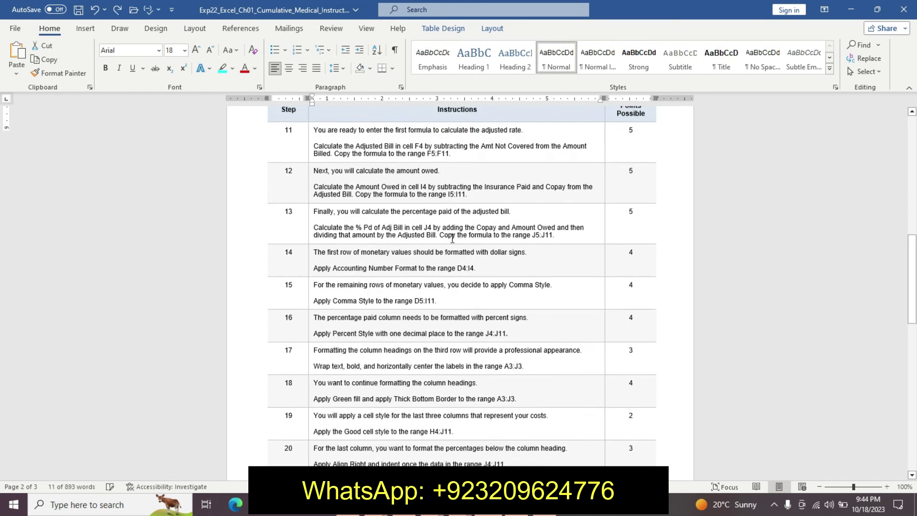
pyautogui.hotkey('ctrl', 'z')
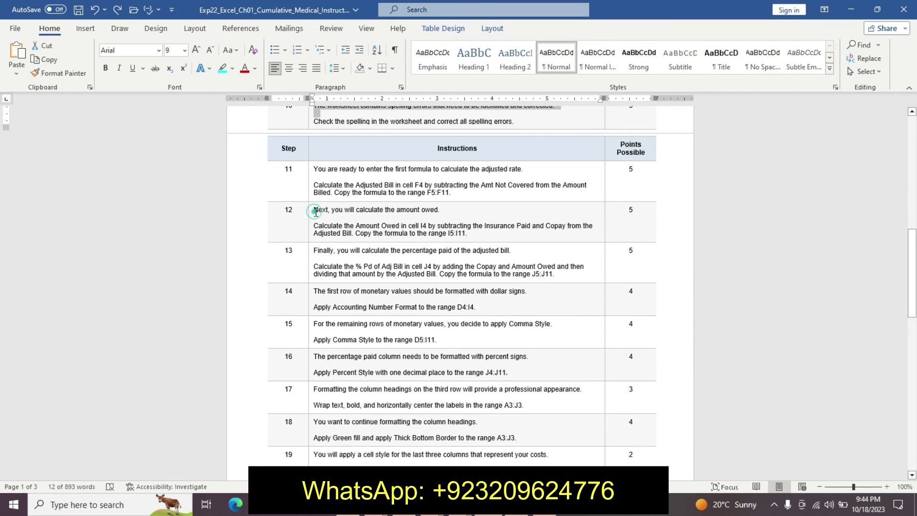
# Highlight step 12's first sentence yellow, then undo that highlight.
pyautogui.moveTo(315, 211); pyautogui.dragTo(439, 211)
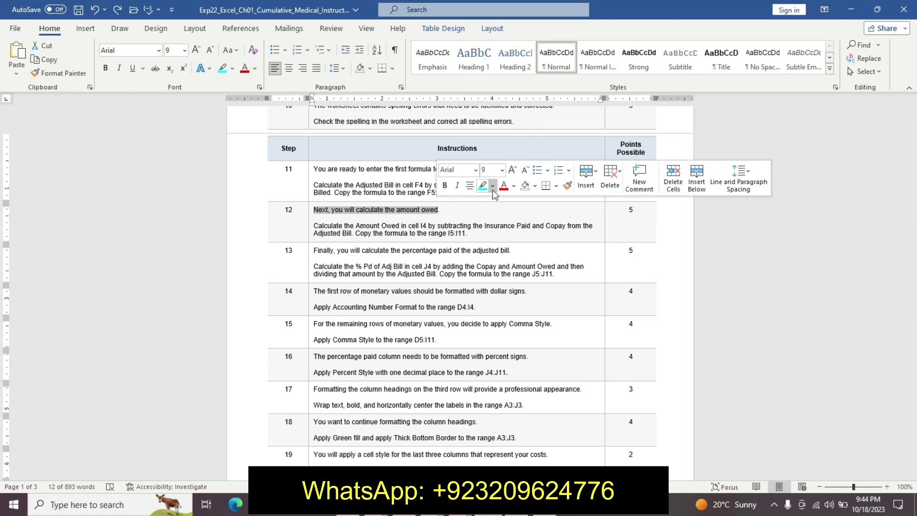
pyautogui.click(493, 186)
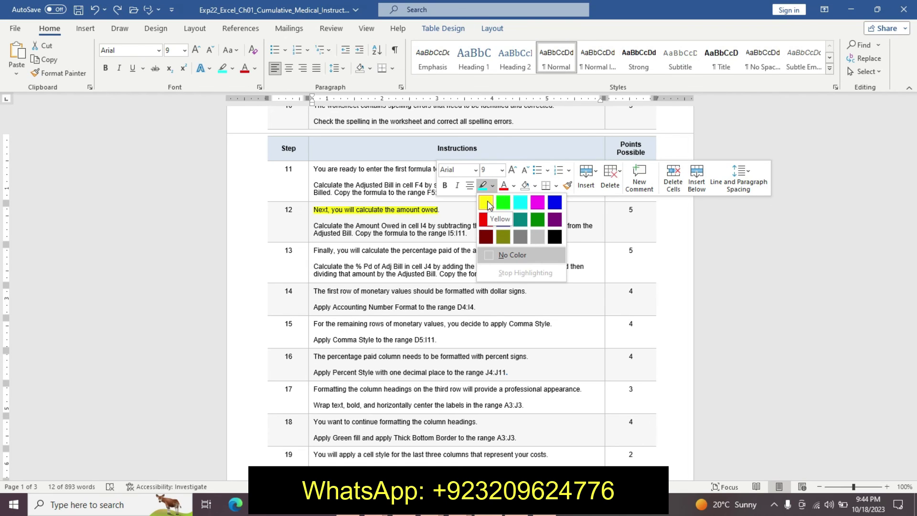
pyautogui.click(487, 200)
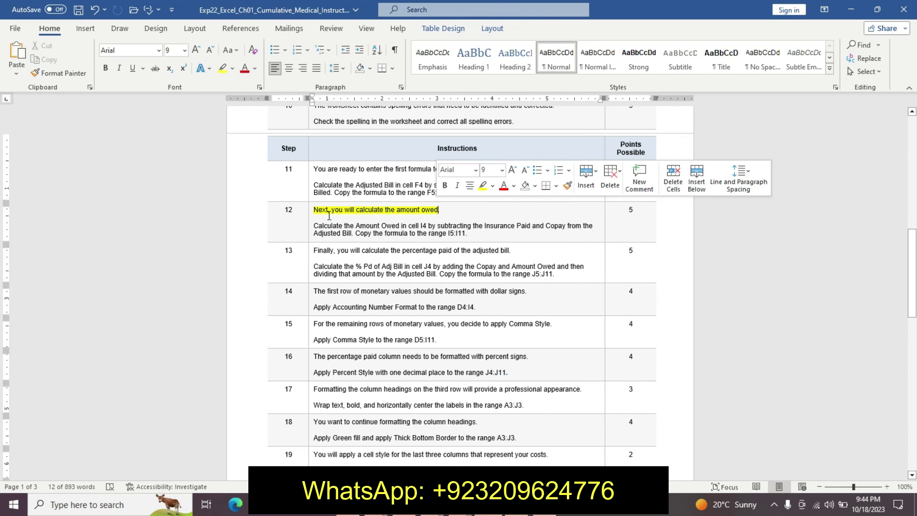
pyautogui.hotkey('ctrl', 'z')
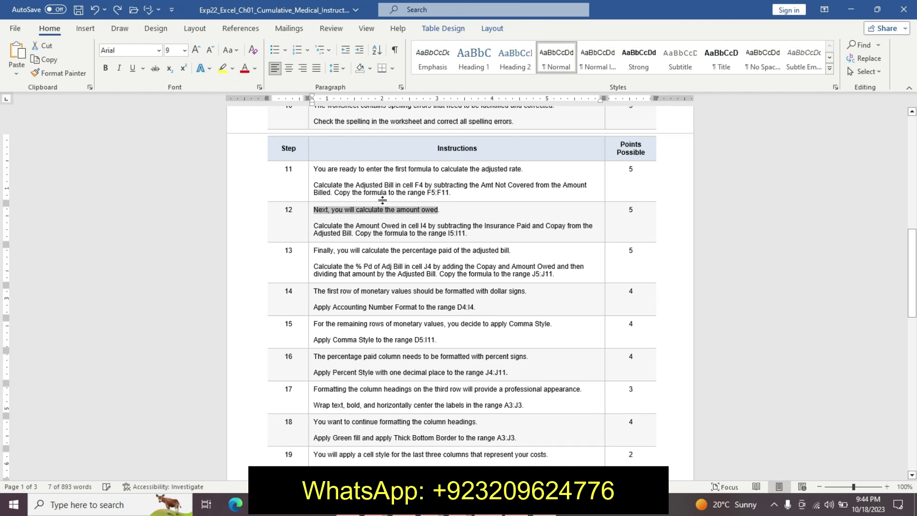
pyautogui.click(369, 185)
# Return to the Excel medical expense worksheet.
pyautogui.click(778, 233)
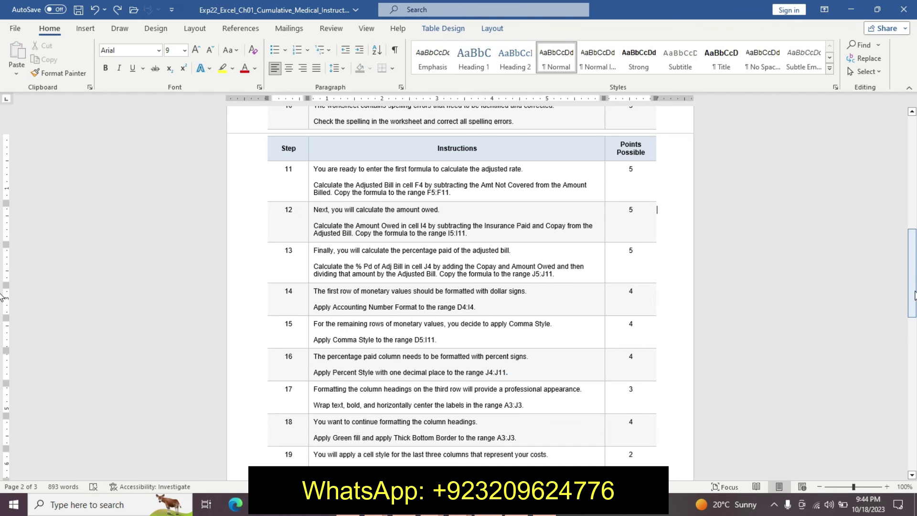
pyautogui.moveTo(914, 293); pyautogui.dragTo(891, 152)
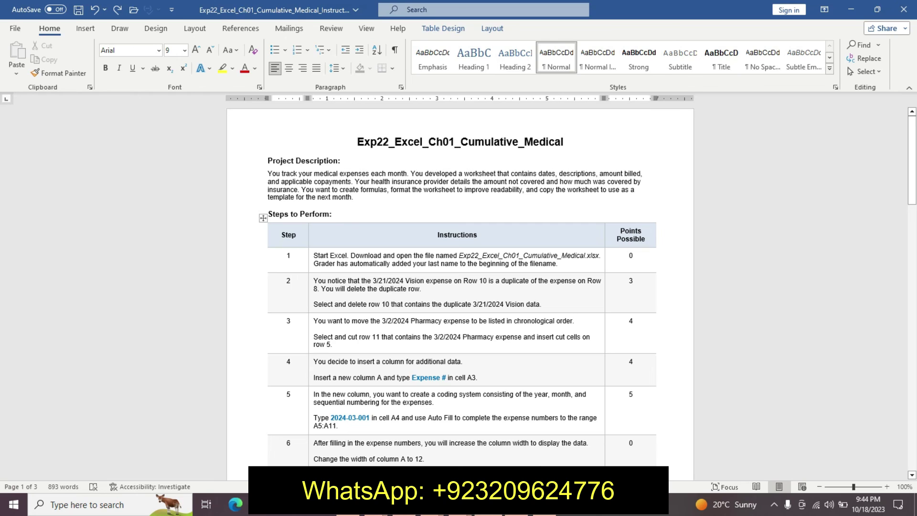
pyautogui.hotkey('alt', 'Tab')
pyautogui.click(422, 402)
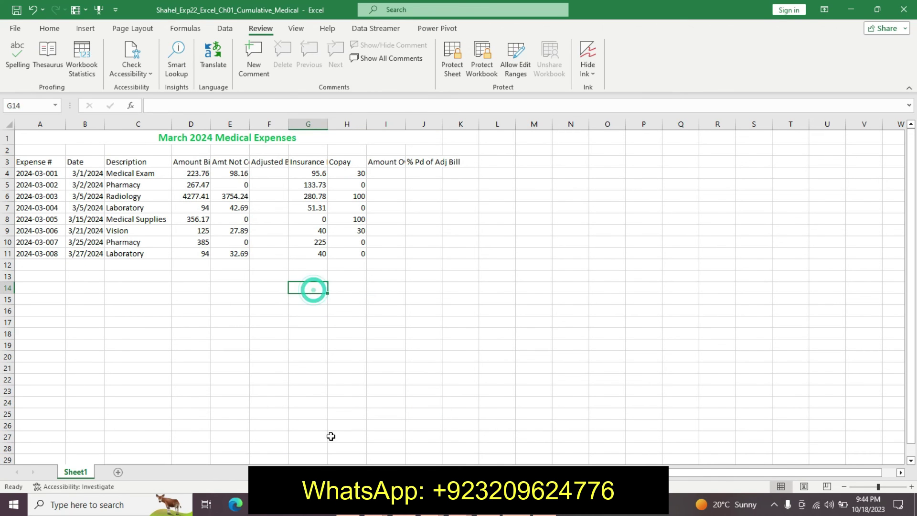
pyautogui.moveTo(268, 413); pyautogui.dragTo(330, 253)
pyautogui.click(324, 254)
pyautogui.click(267, 231)
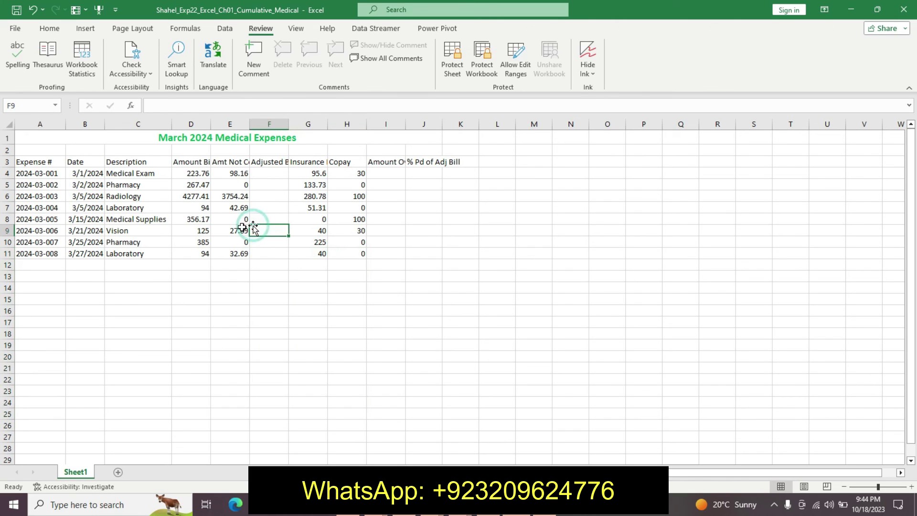
pyautogui.click(235, 231)
pyautogui.click(235, 244)
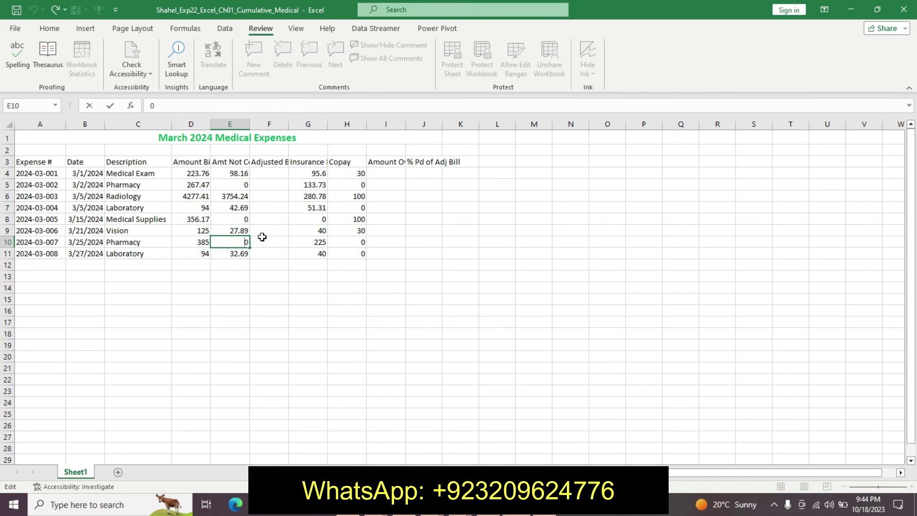
pyautogui.click(262, 237)
pyautogui.click(353, 220)
pyautogui.click(191, 242)
pyautogui.click(196, 231)
pyautogui.click(224, 231)
pyautogui.click(223, 273)
pyautogui.click(237, 299)
pyautogui.click(372, 394)
pyautogui.click(225, 319)
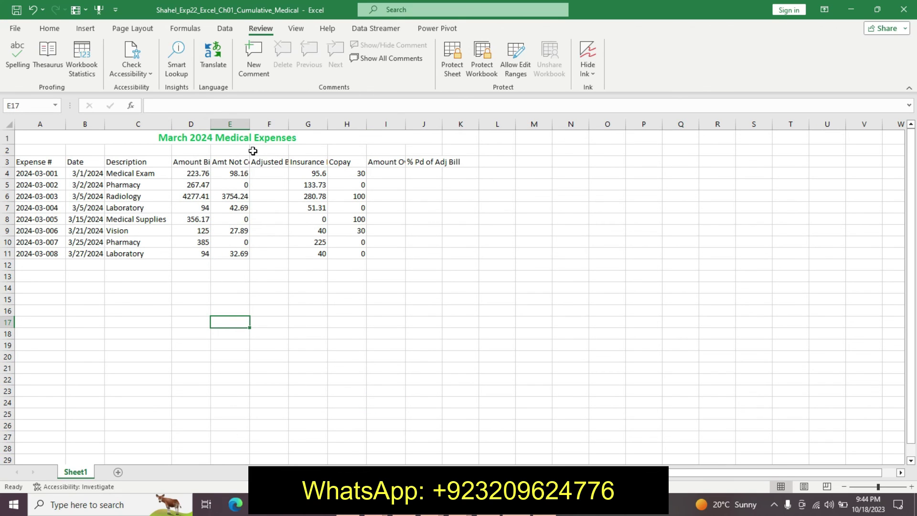
pyautogui.click(198, 124)
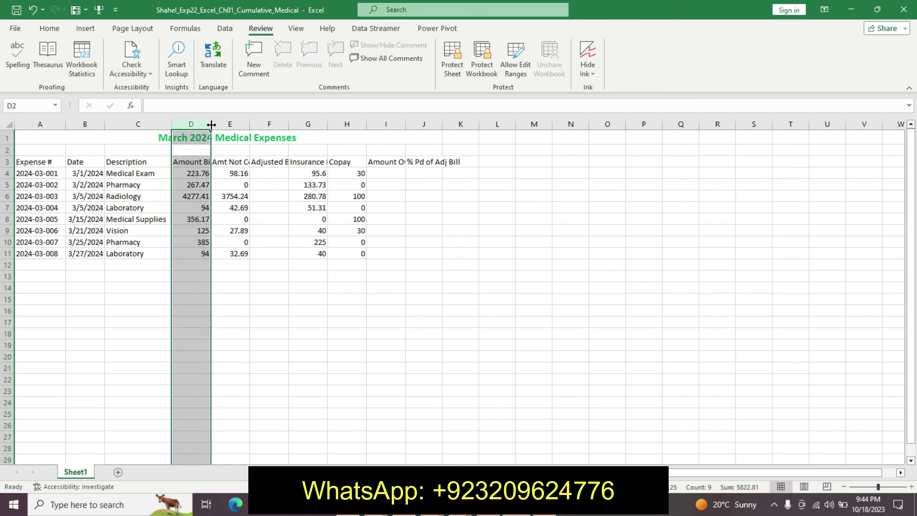